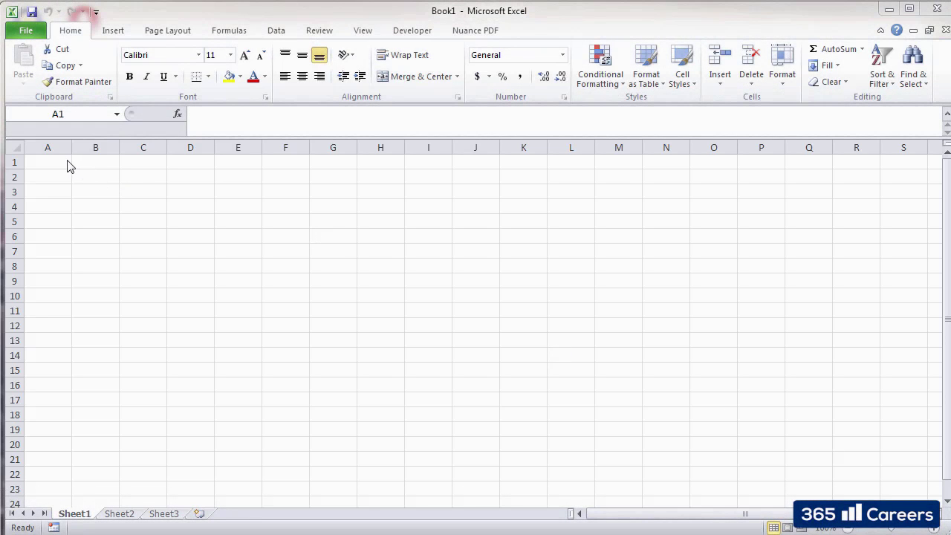
# Explore the width of Sheet1 along row 1, including its last columns, and return to cell A1
pyautogui.click(66, 161)
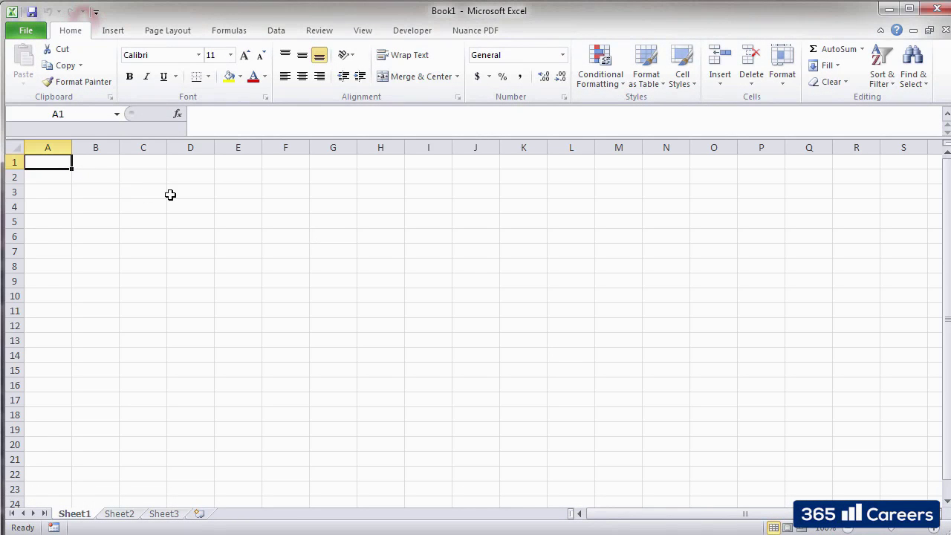
pyautogui.press('Right')
pyautogui.press('Right')
pyautogui.press('Right')
pyautogui.press('Right')
pyautogui.press('Right')
pyautogui.press('Right')
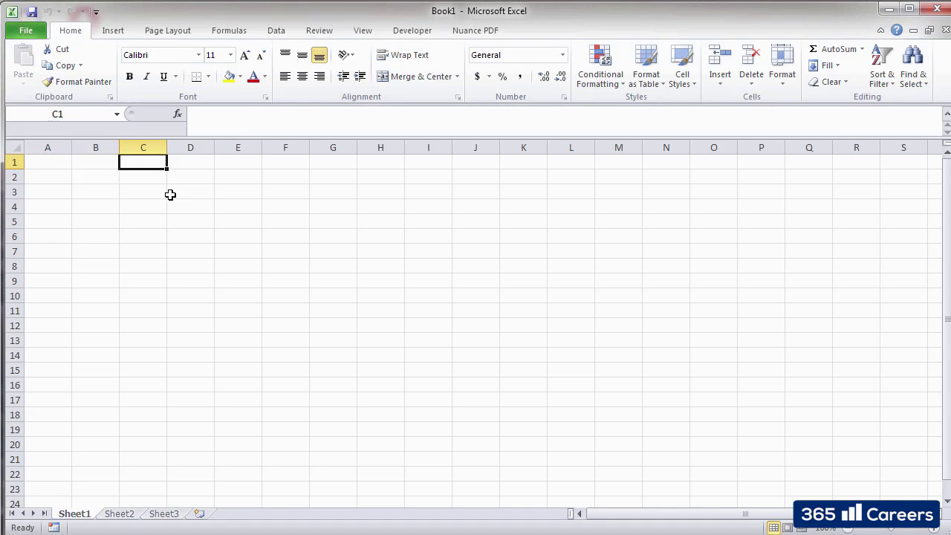
pyautogui.press('Right')
pyautogui.press('Right')
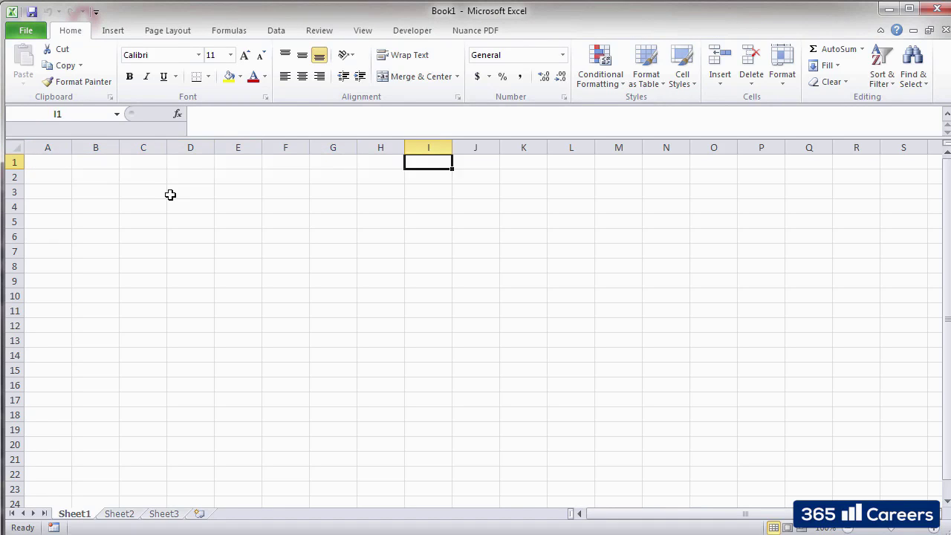
pyautogui.hotkey('ctrl', 'Right')
pyautogui.press('Left')
pyautogui.press('Left')
pyautogui.press('Left')
pyautogui.press('Left')
pyautogui.press('Left')
pyautogui.press('Left')
pyautogui.press('Left')
pyautogui.press('Left')
pyautogui.press('Left')
pyautogui.press('Left')
pyautogui.press('Left')
pyautogui.press('Left')
pyautogui.press('Left')
pyautogui.press('Left')
pyautogui.press('Left')
pyautogui.press('Left')
pyautogui.press('Left')
pyautogui.press('Left')
pyautogui.press('Left')
pyautogui.press('Left')
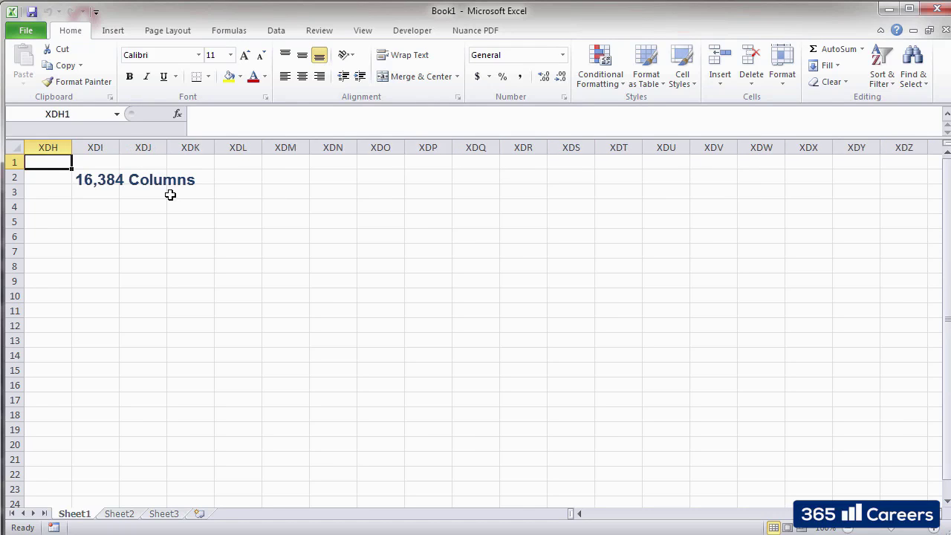
pyautogui.hotkey('ctrl', 'Left')
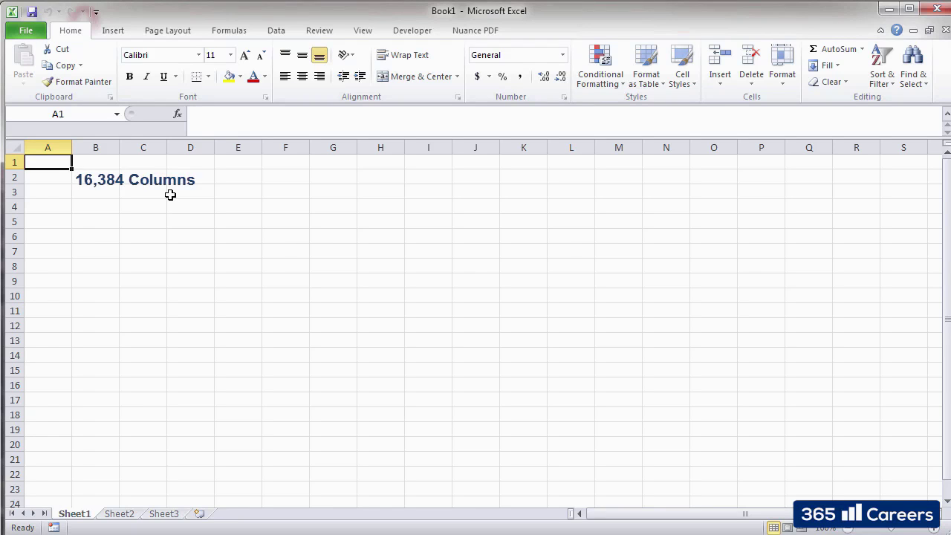
# Explore the height of Sheet1 down column A to its last row and return to cell A1
pyautogui.press('Down')
pyautogui.press('Down')
pyautogui.press('Down')
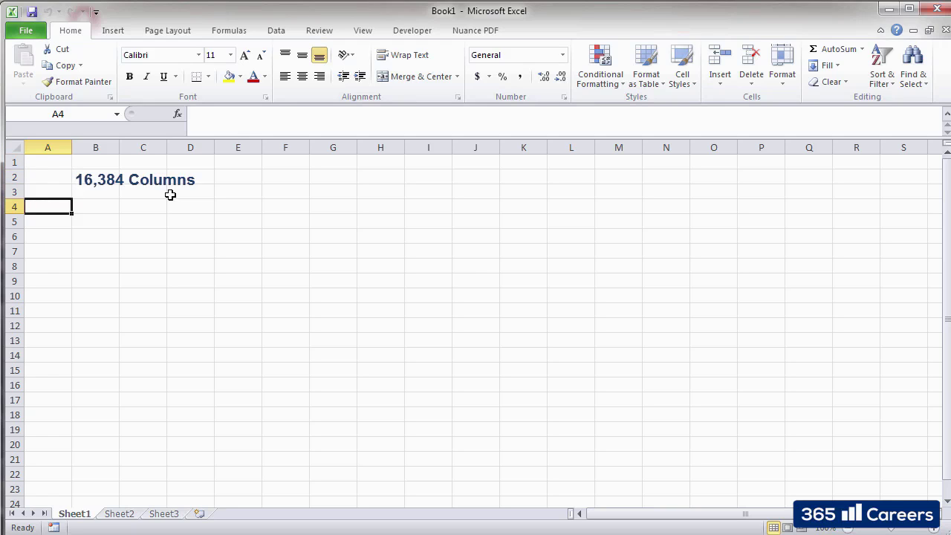
pyautogui.press('Down')
pyautogui.hotkey('ctrl', 'Down')
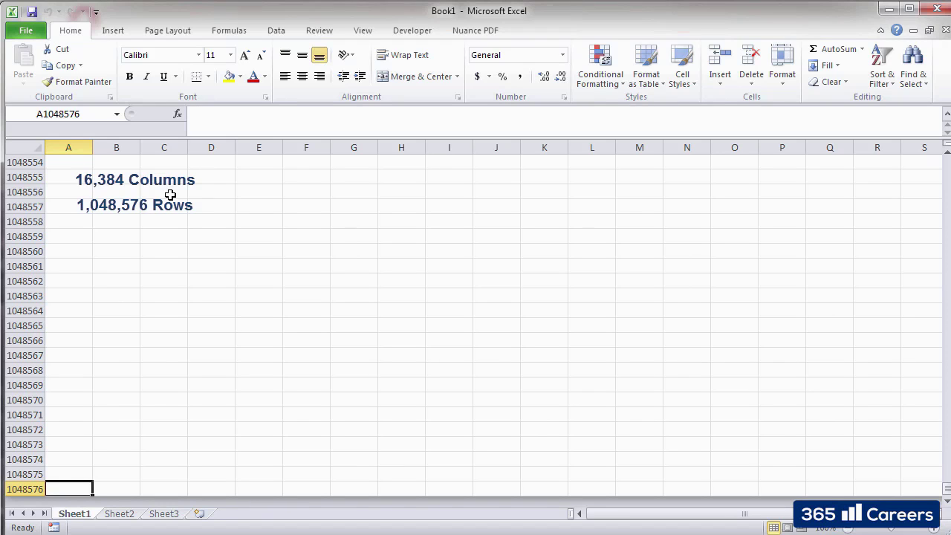
pyautogui.hotkey('ctrl', 'Up')
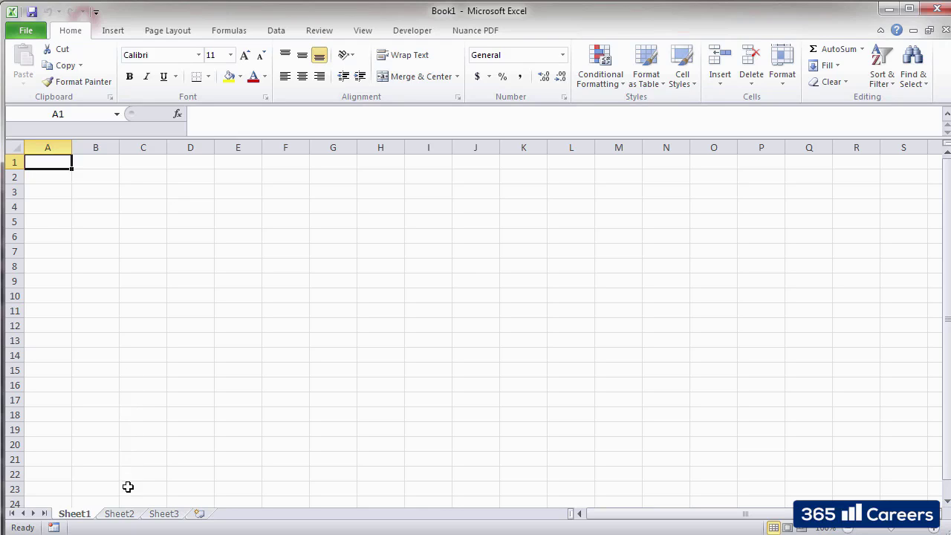
# Insert a new blank worksheet in front of Sheet1 and select cell F21 on it
pyautogui.rightClick(90, 513)
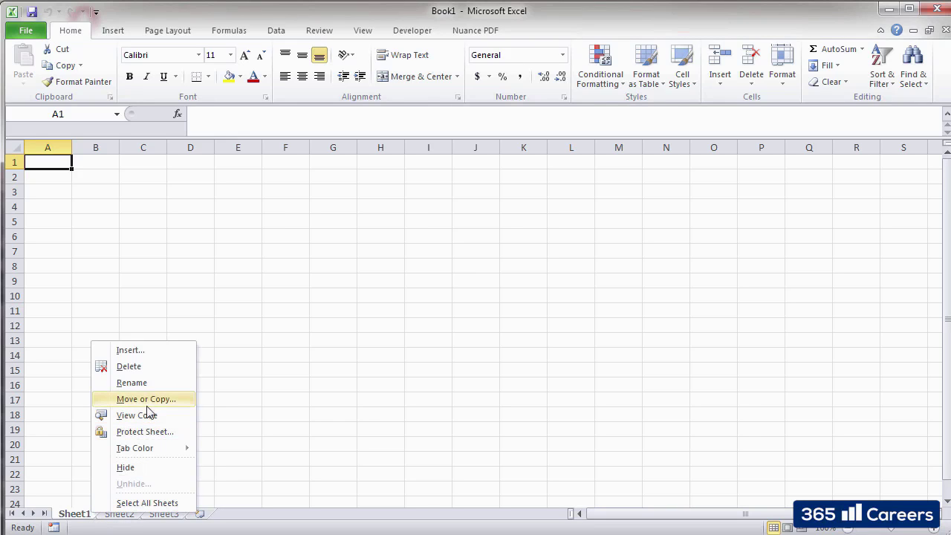
pyautogui.click(138, 356)
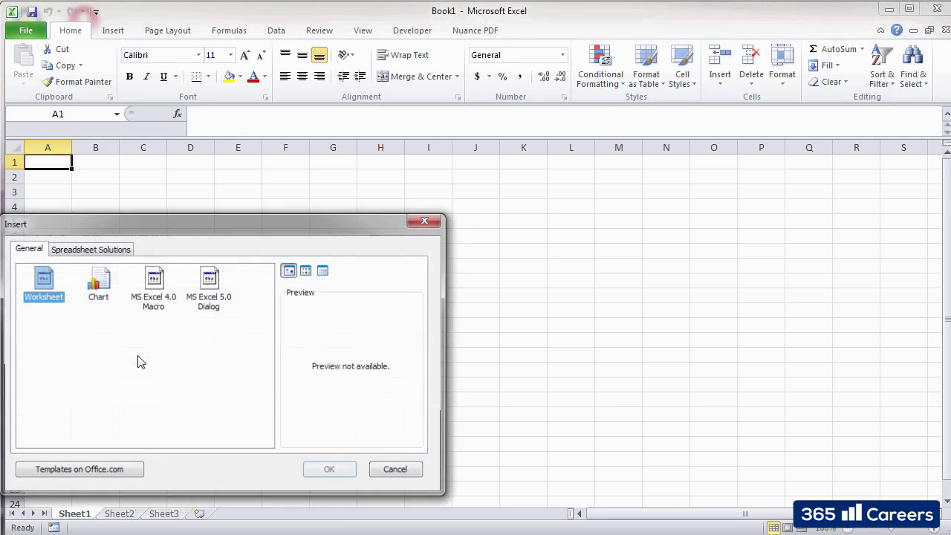
pyautogui.click(330, 471)
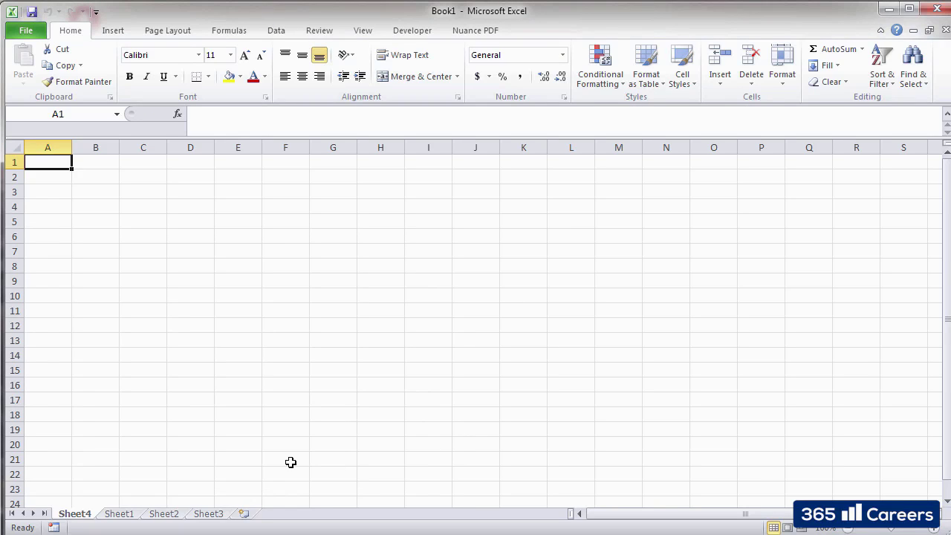
pyautogui.click(265, 454)
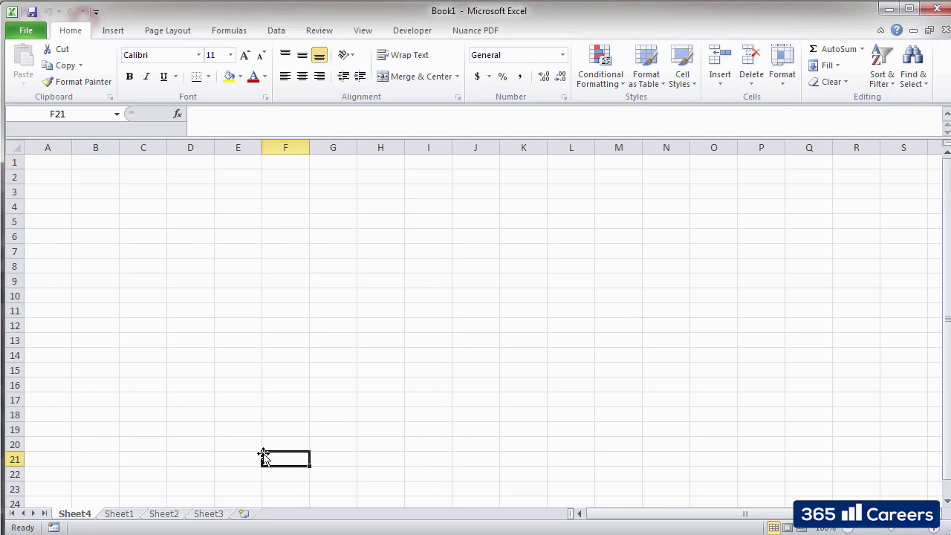
# Move Sheet1 in front of Sheet4, and delete Sheet1 from the workbook
pyautogui.click(133, 515)
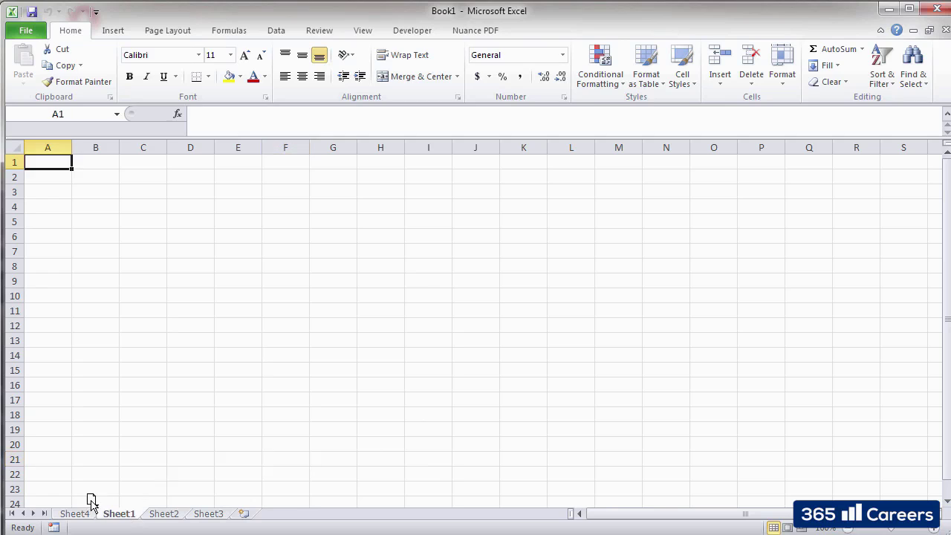
pyautogui.moveTo(90, 501); pyautogui.dragTo(86, 499)
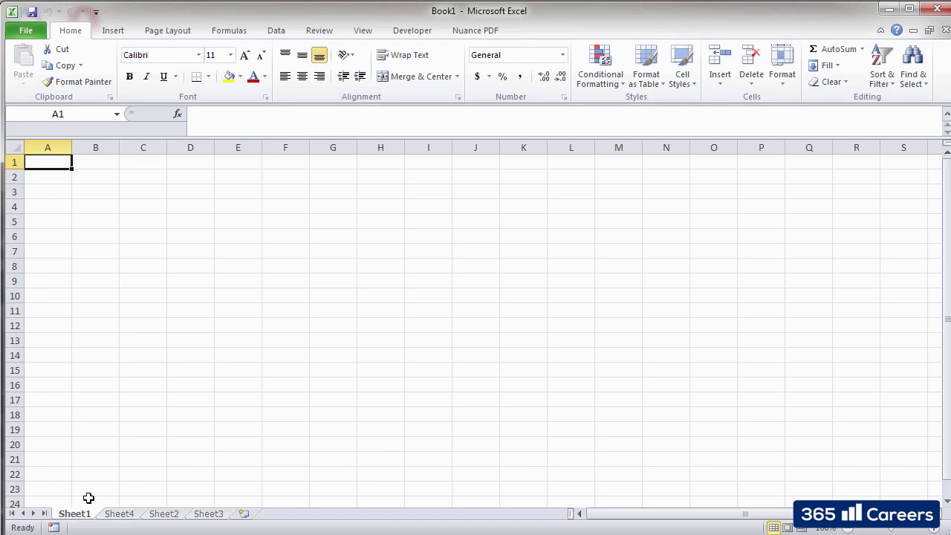
pyautogui.rightClick(86, 514)
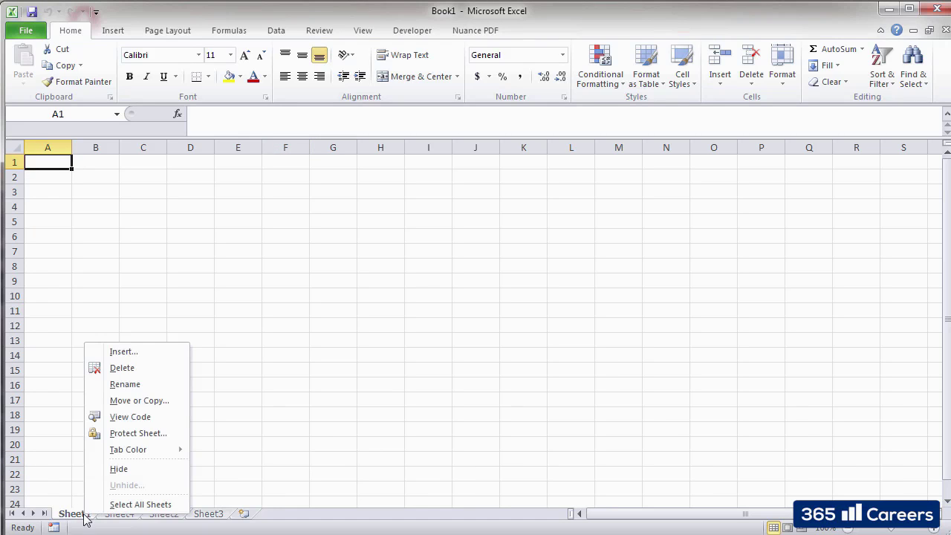
pyautogui.click(145, 375)
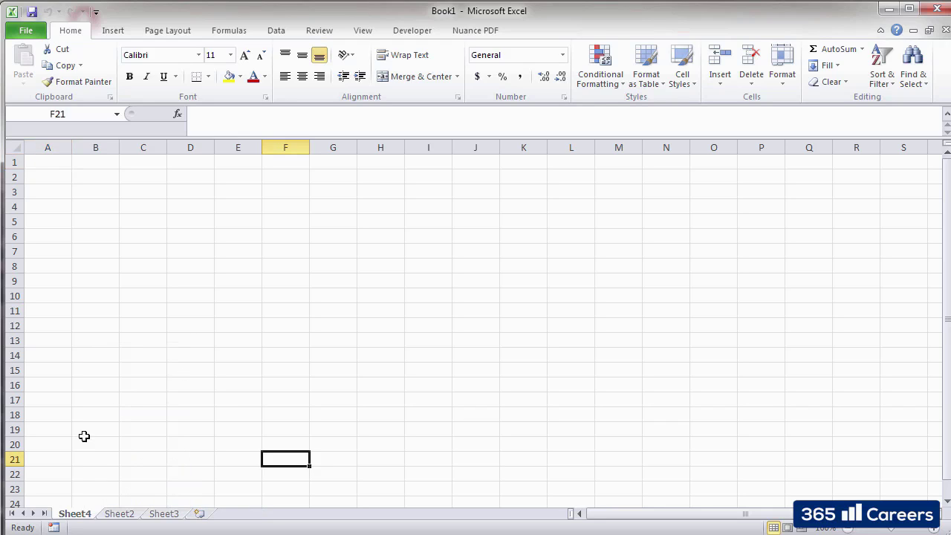
# Make Sheet2 the active worksheet and look over the commands available for it
pyautogui.click(130, 513)
pyautogui.rightClick(131, 514)
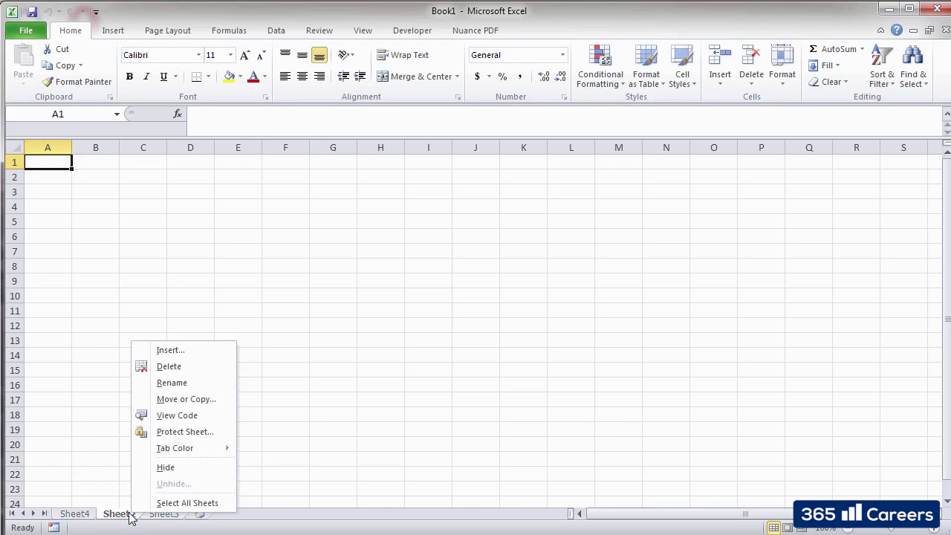
pyautogui.click(130, 513)
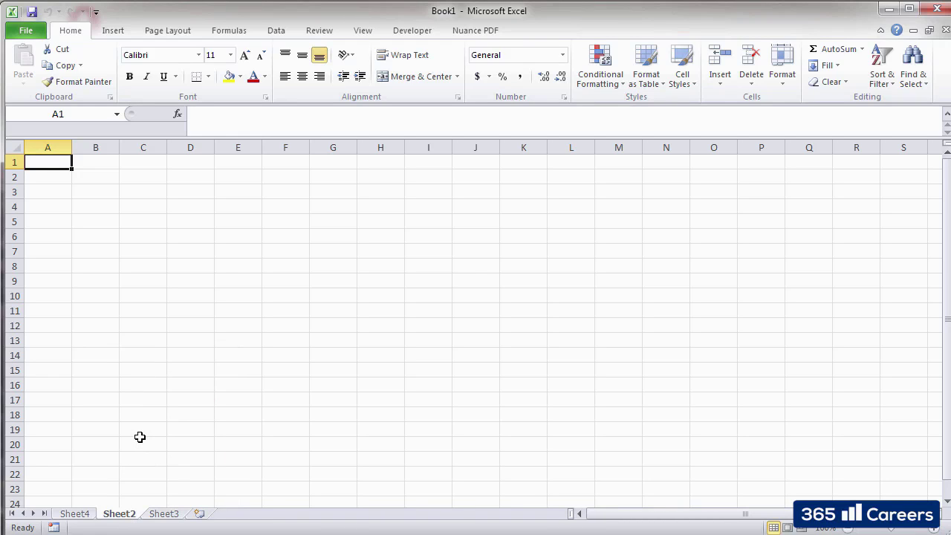
# Select cell E7 and then cell A1, and place the text cursor in the formula bar for A1
pyautogui.click(257, 252)
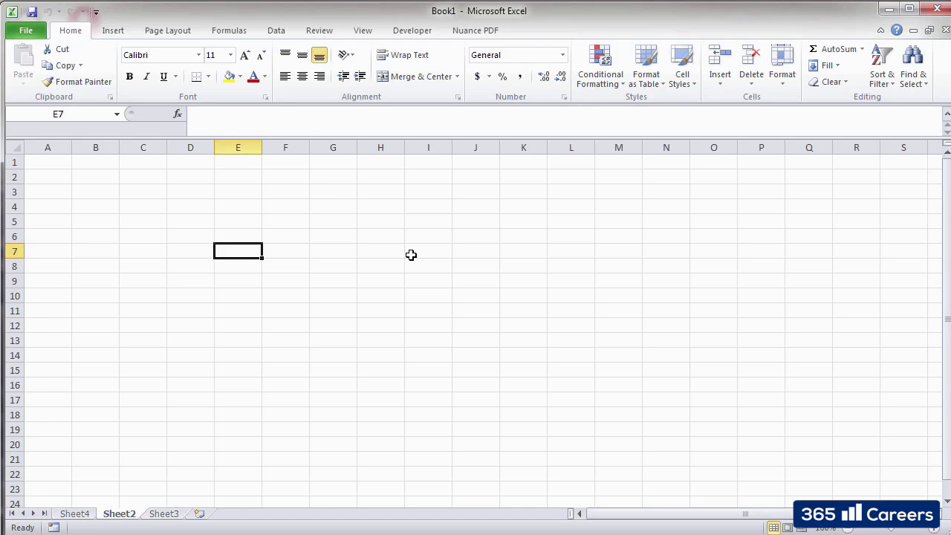
pyautogui.click(52, 164)
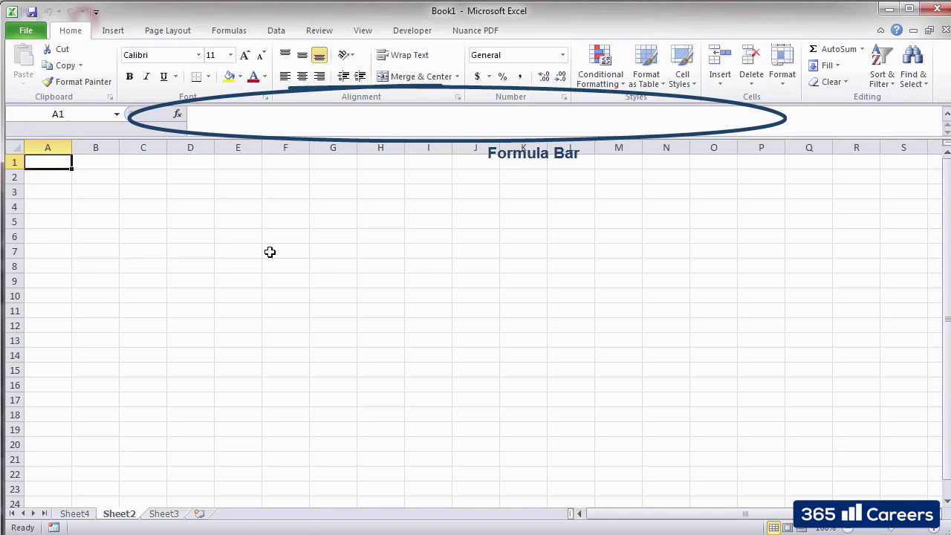
pyautogui.click(198, 117)
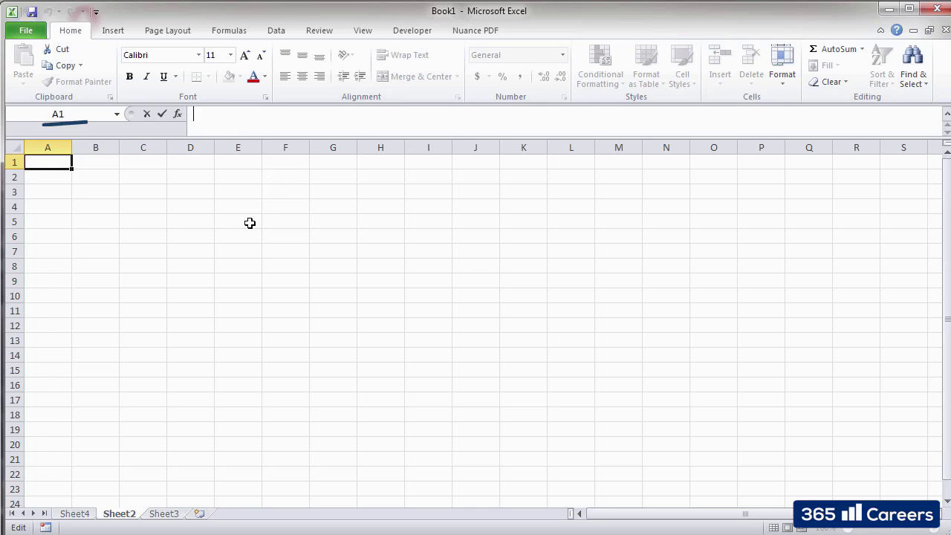
# Enter 12 in cell E5 through the formula bar, and clear the cell's contents again
pyautogui.click(249, 224)
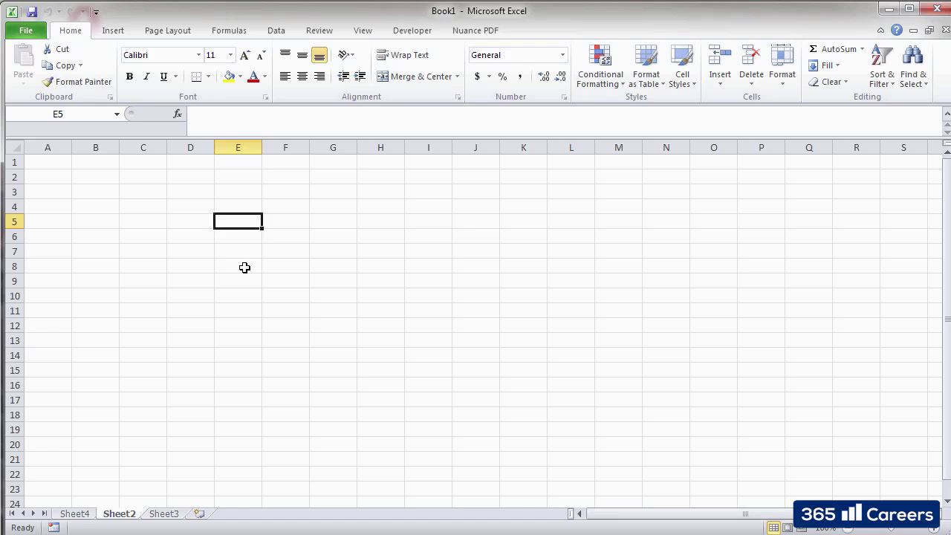
pyautogui.click(221, 125)
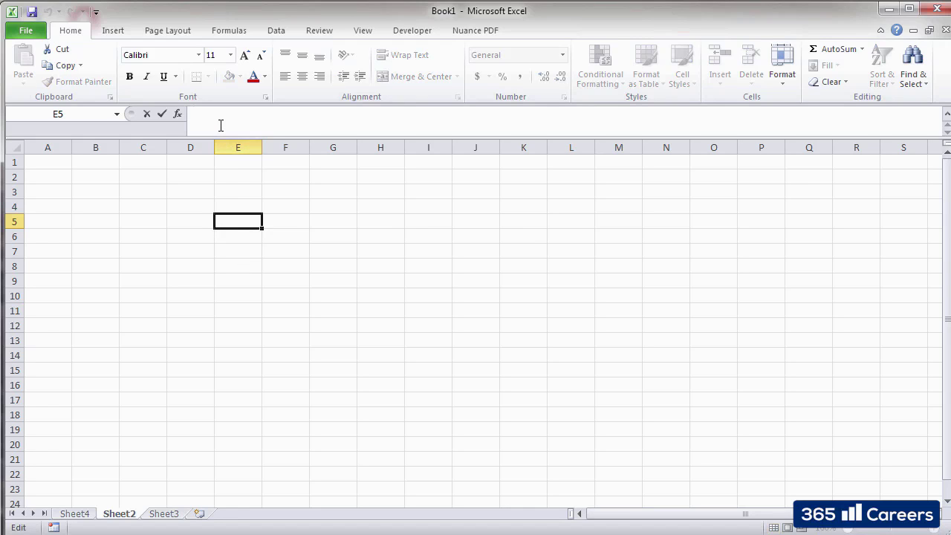
pyautogui.write('12')
pyautogui.click(300, 265)
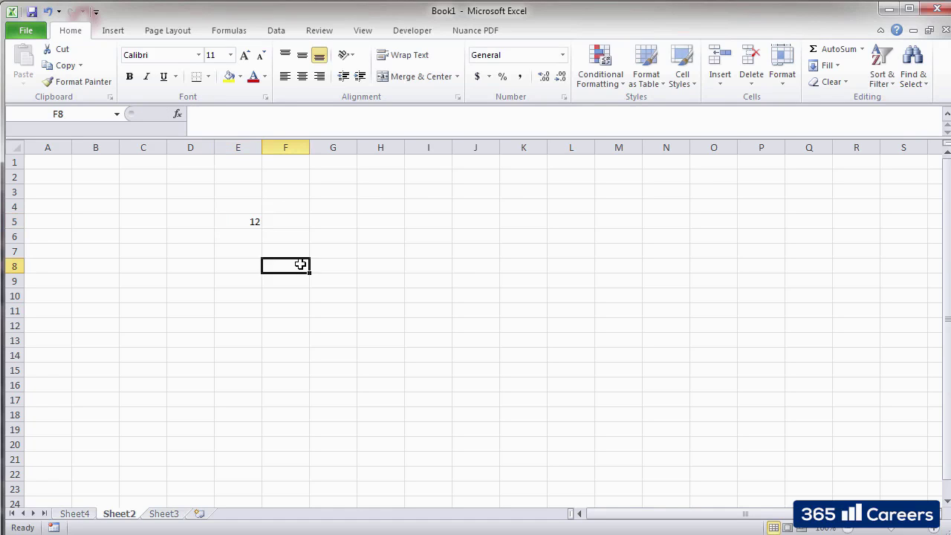
pyautogui.click(253, 220)
pyautogui.press('Delete')
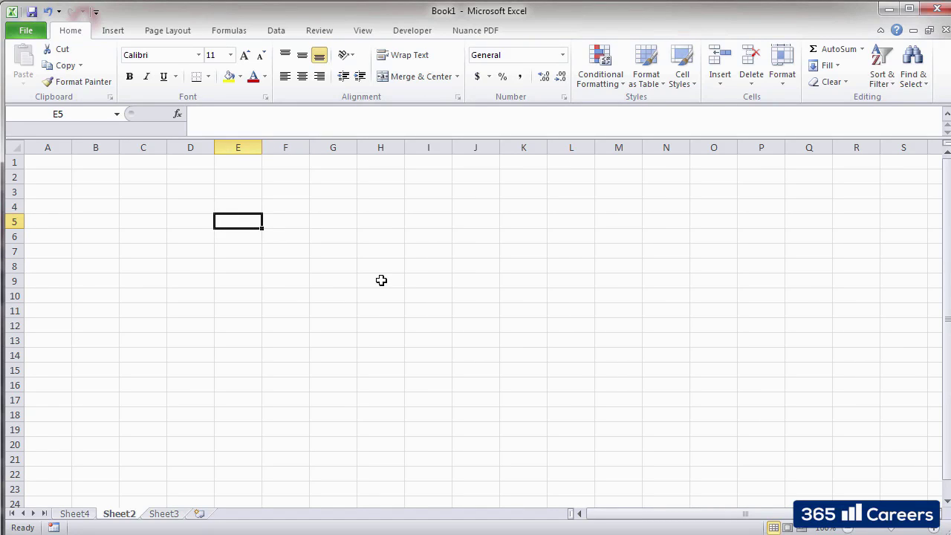
# Begin a +SUM formula in cell E5 to view the function suggestions, and cancel the entry
pyautogui.write('+')
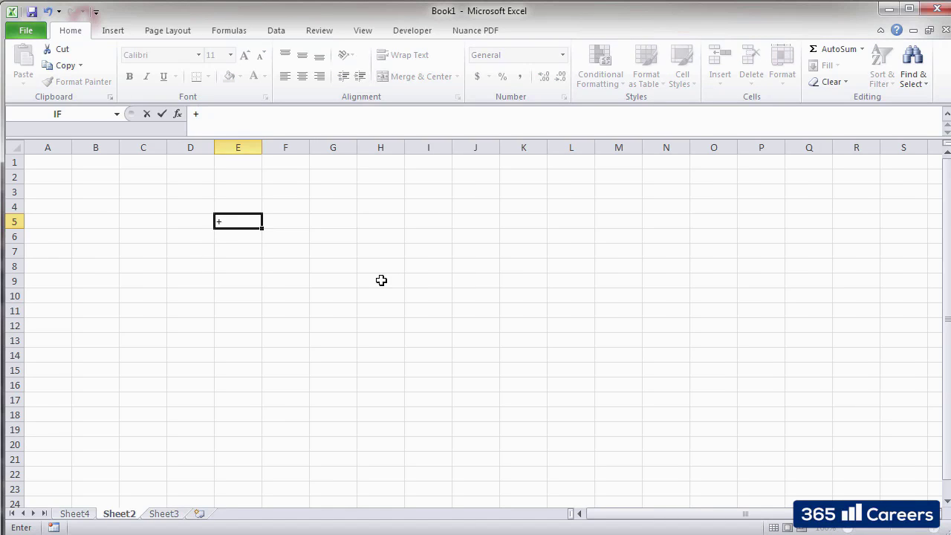
pyautogui.write('SUM')
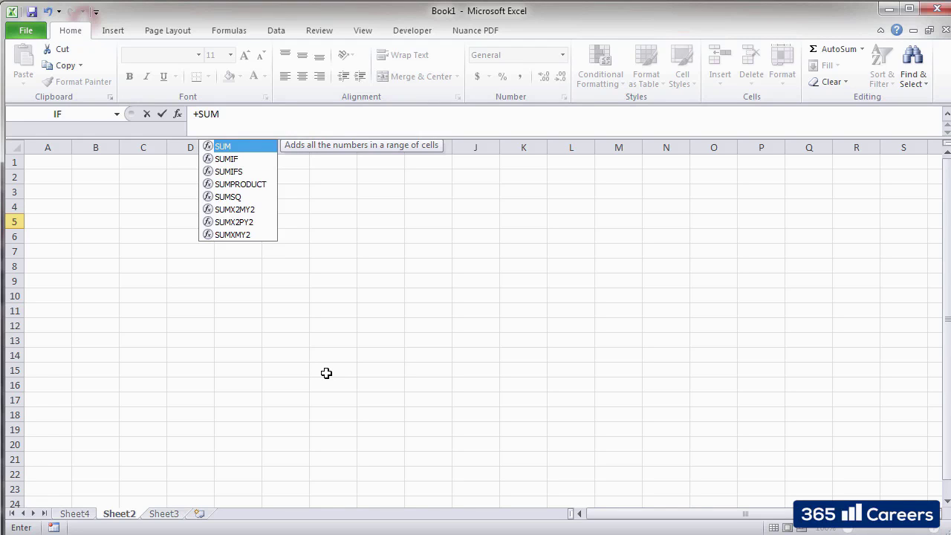
pyautogui.press('Escape')
pyautogui.press('Escape')
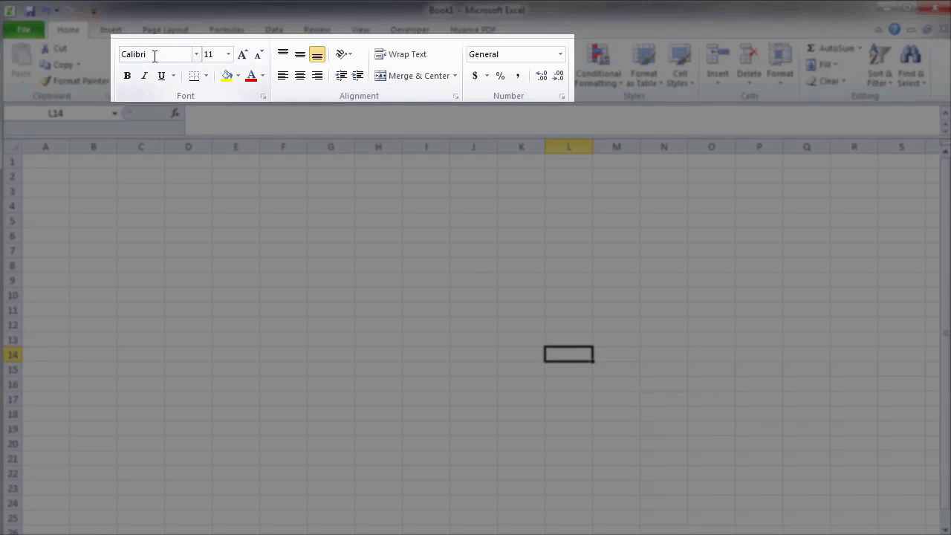
# Examine the font, font size, border and fill colour formatting options for cells
pyautogui.click(154, 53)
pyautogui.click(216, 55)
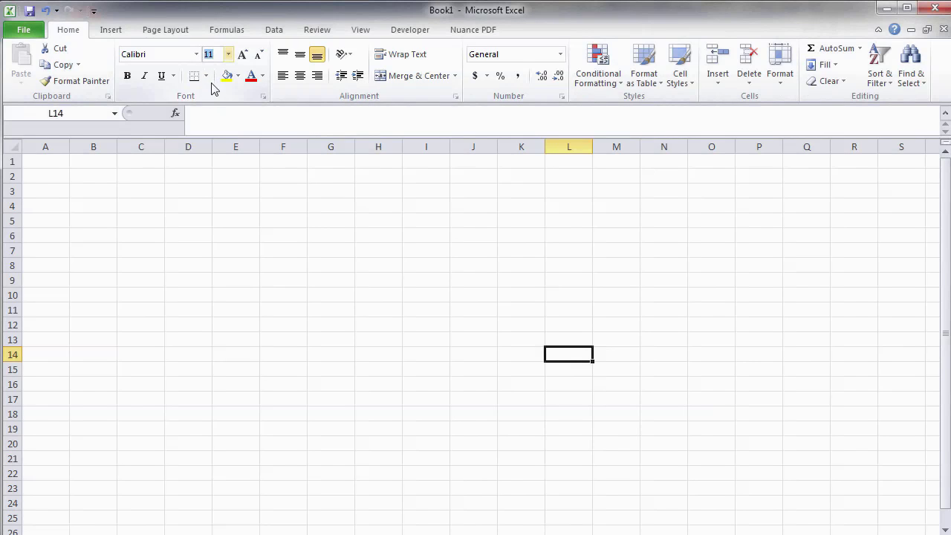
pyautogui.click(206, 76)
pyautogui.click(207, 79)
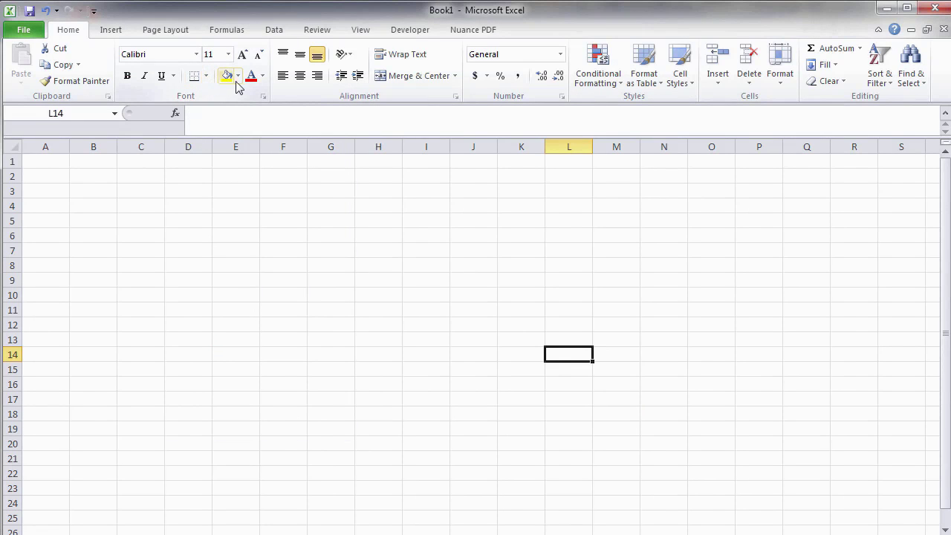
pyautogui.click(238, 77)
pyautogui.click(240, 80)
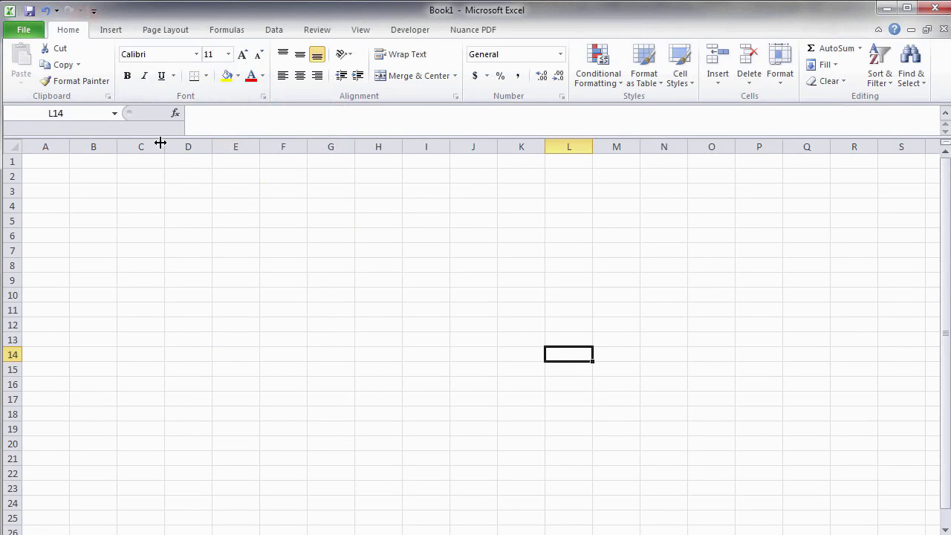
# Examine the commands for inserting objects and the page layout options, including those for the print area
pyautogui.click(116, 34)
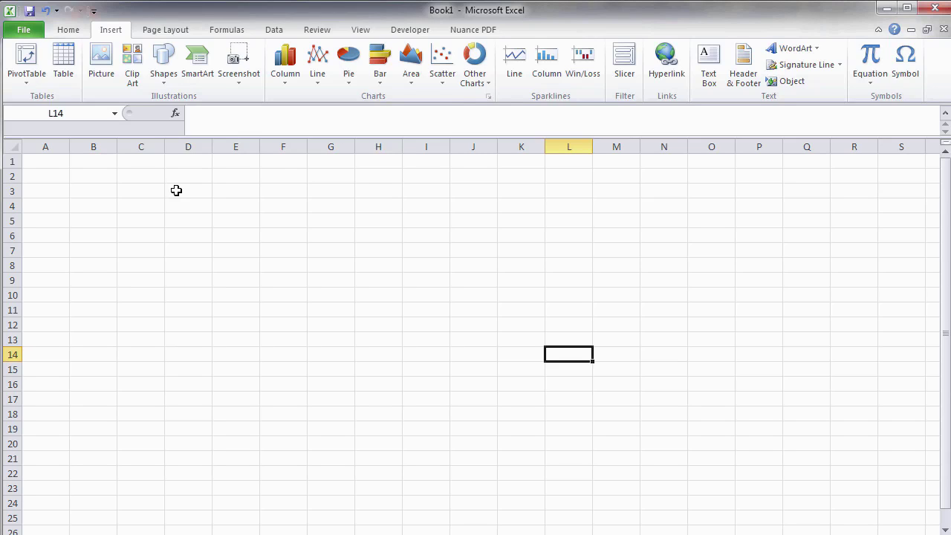
pyautogui.click(160, 33)
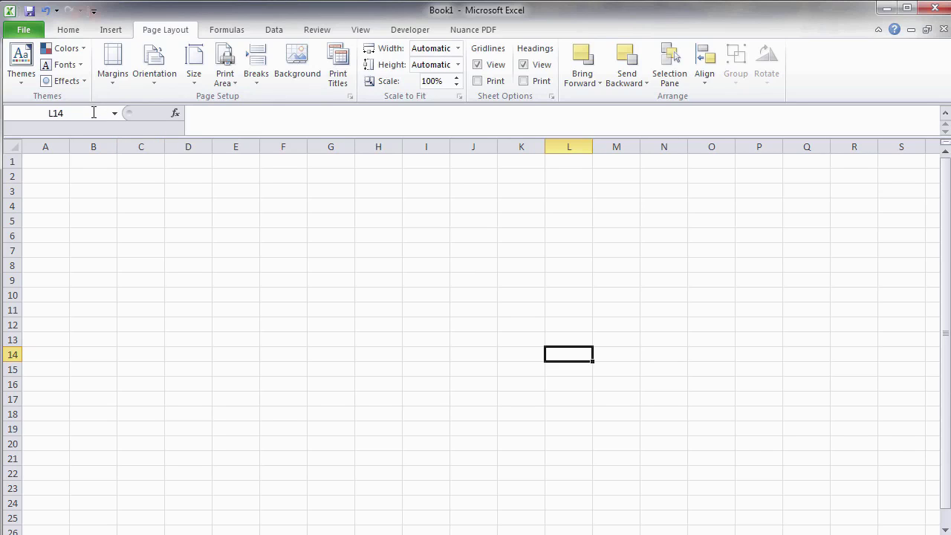
pyautogui.click(227, 83)
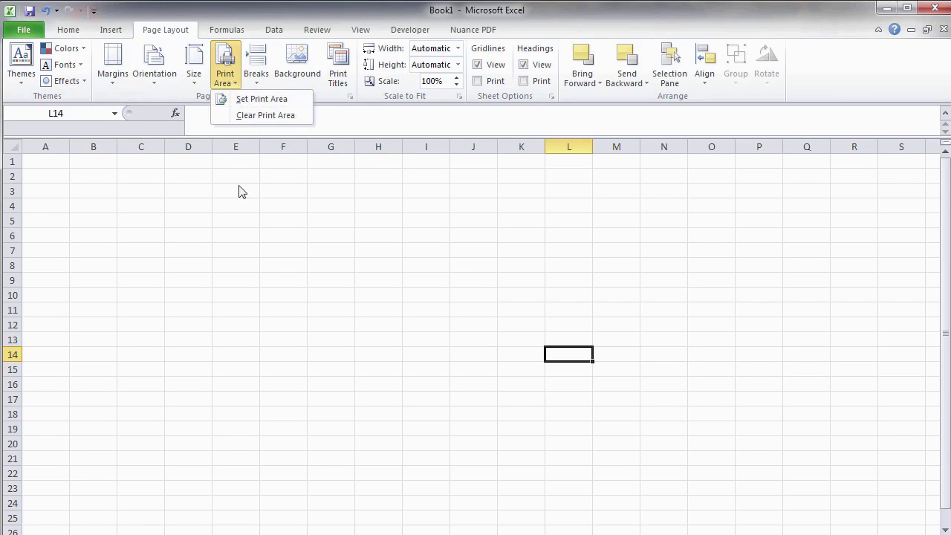
pyautogui.click(223, 235)
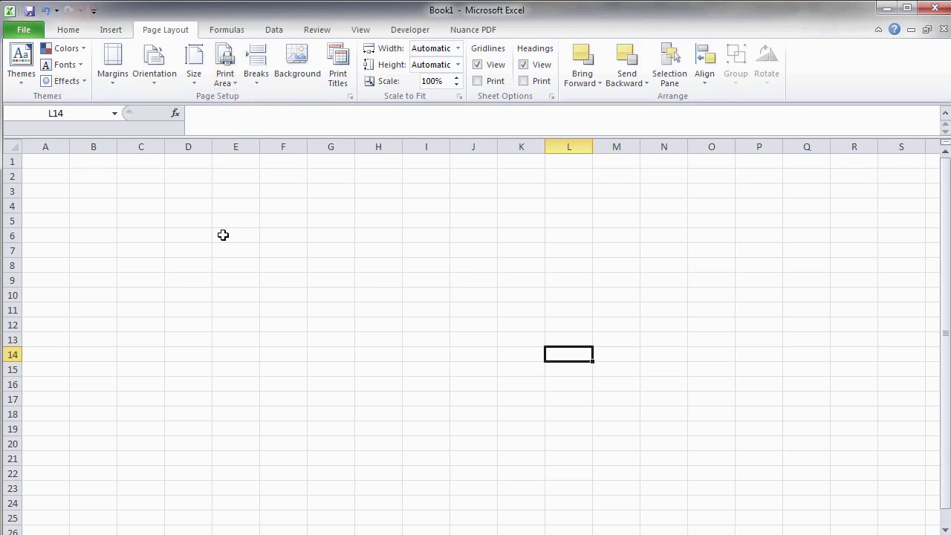
# Examine the command groups for formulas, data tools, and reviewing and protecting the workbook
pyautogui.click(223, 234)
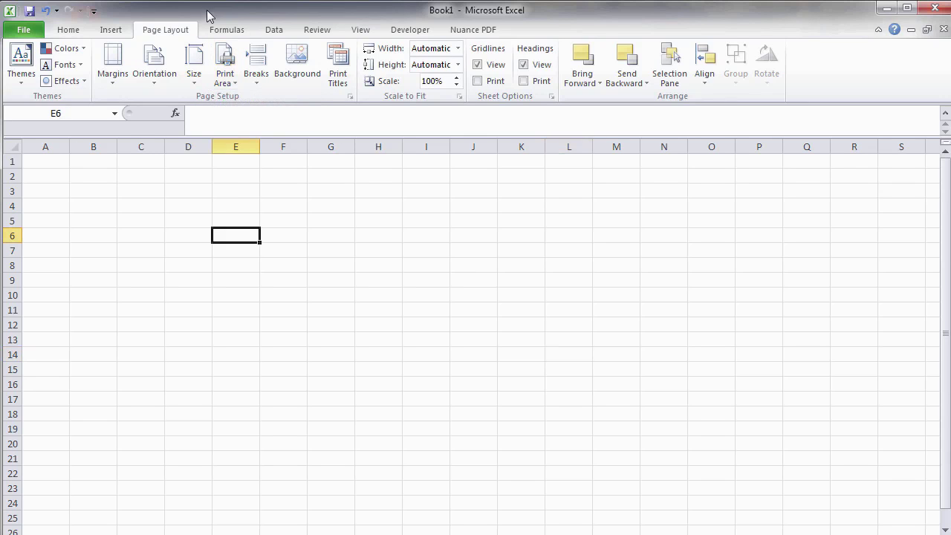
pyautogui.click(223, 30)
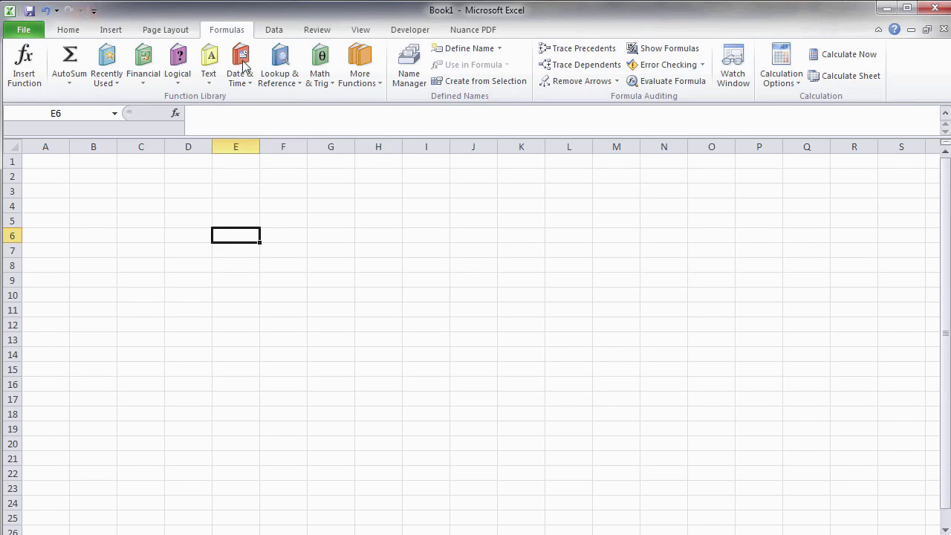
pyautogui.click(275, 34)
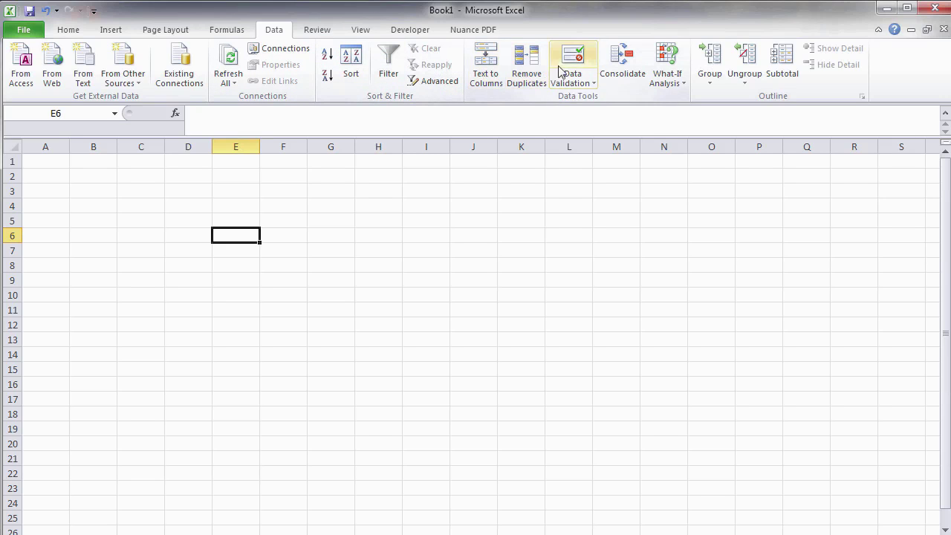
pyautogui.click(318, 31)
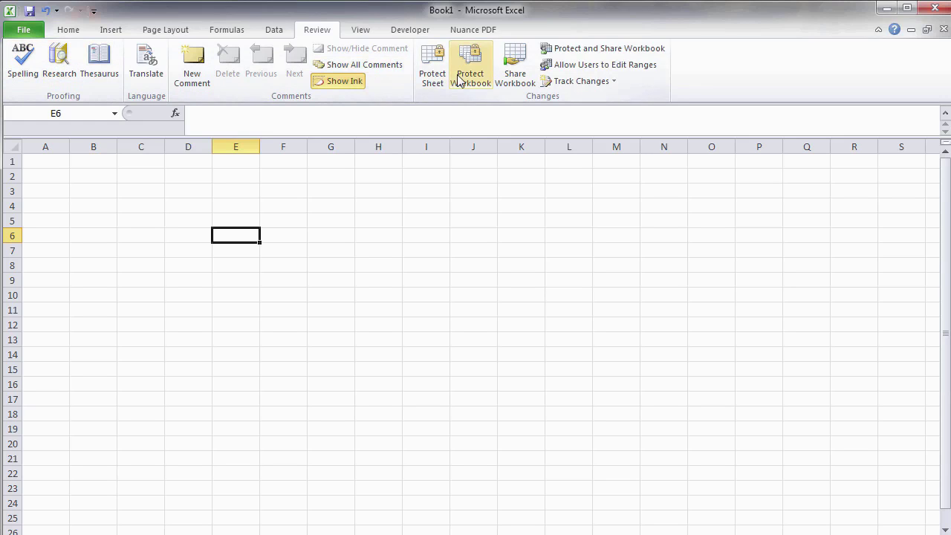
# Examine the view options, preview the sheet's page breaks, and return to the normal view
pyautogui.click(374, 30)
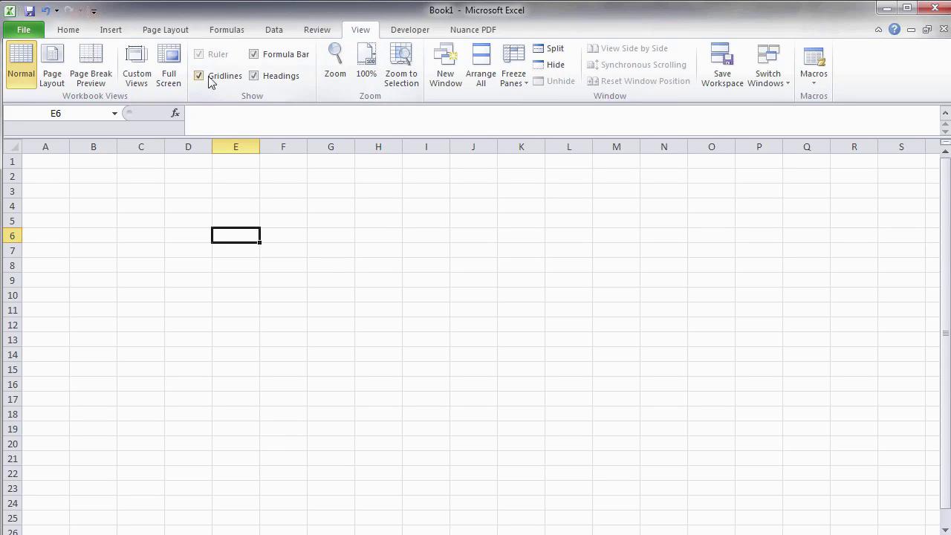
pyautogui.click(94, 72)
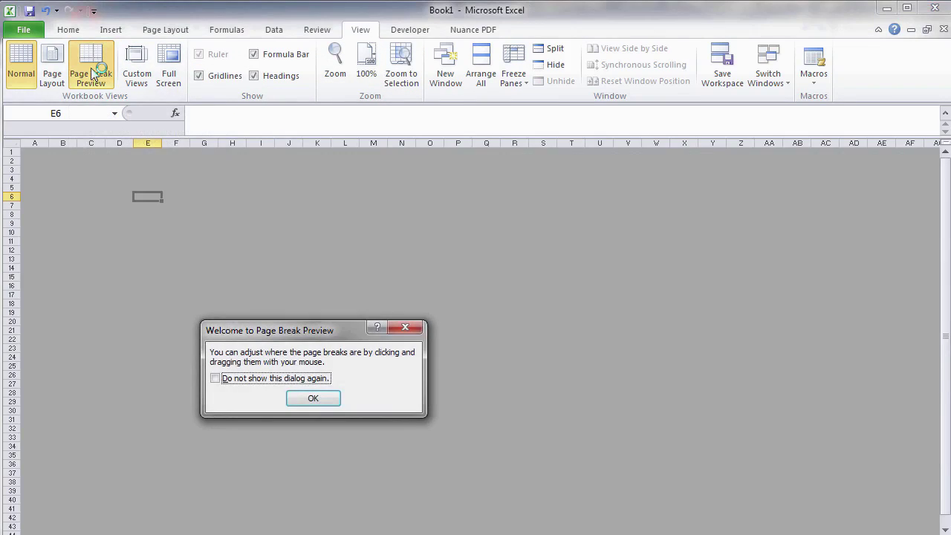
pyautogui.click(327, 397)
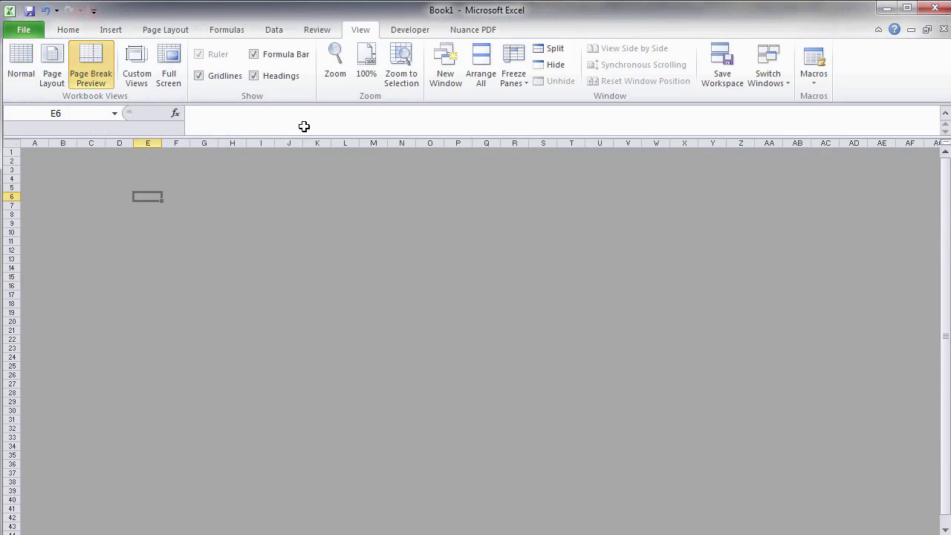
pyautogui.click(26, 71)
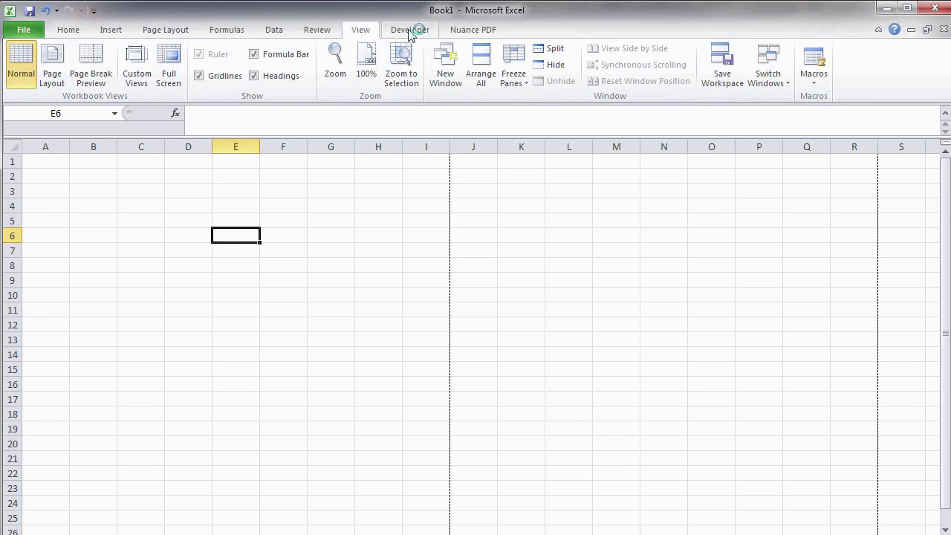
# Examine the developer commands, including those for viewing and recording macros
pyautogui.click(410, 31)
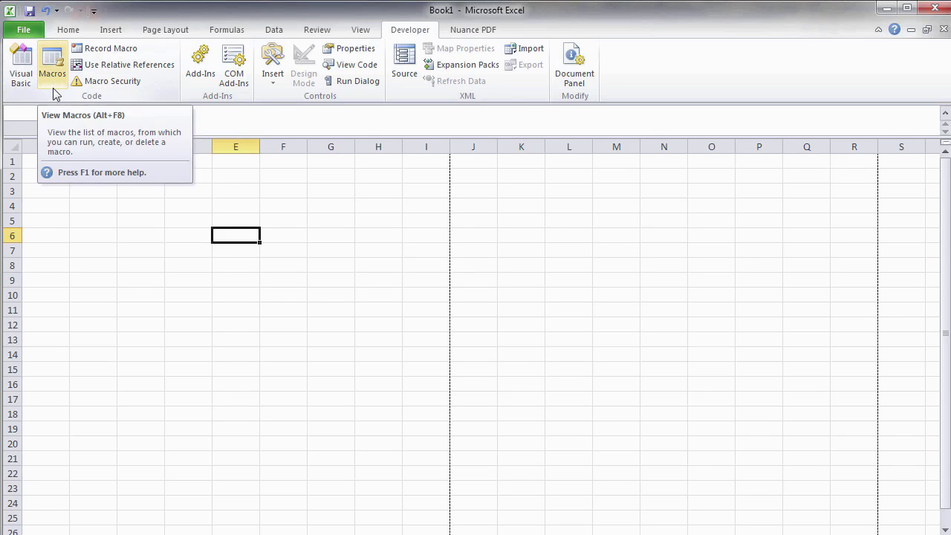
pyautogui.click(120, 284)
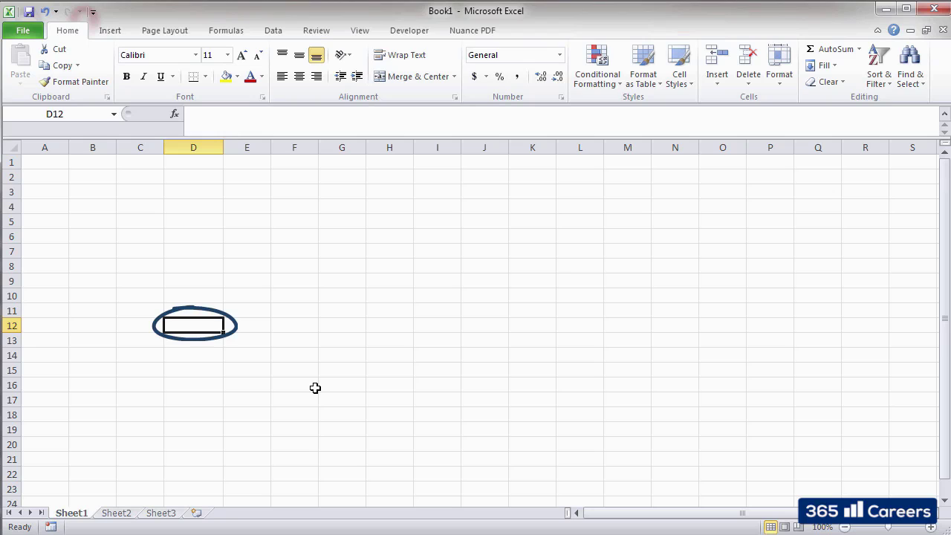
# Enter Monday, Tuesday and Wednesday one below the other in cells D4 to D6
pyautogui.click(185, 208)
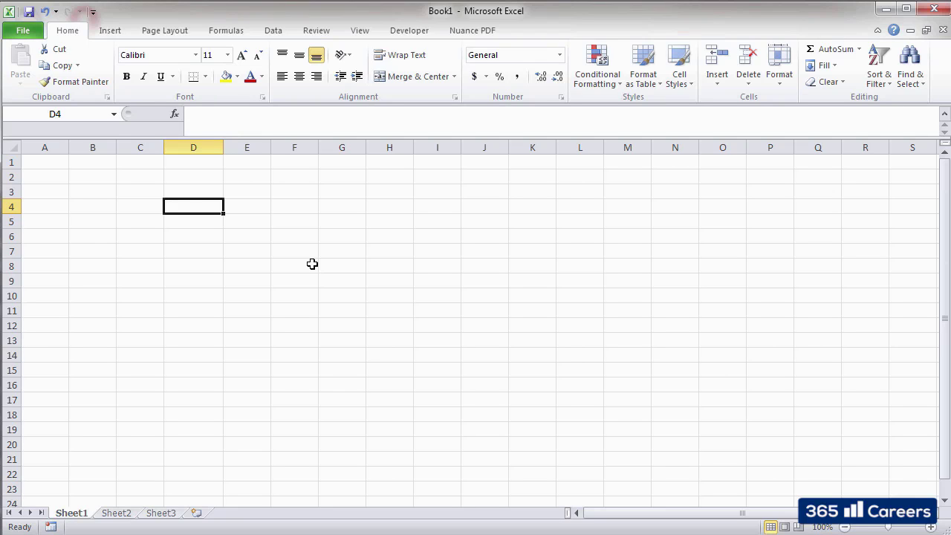
pyautogui.write('Mon')
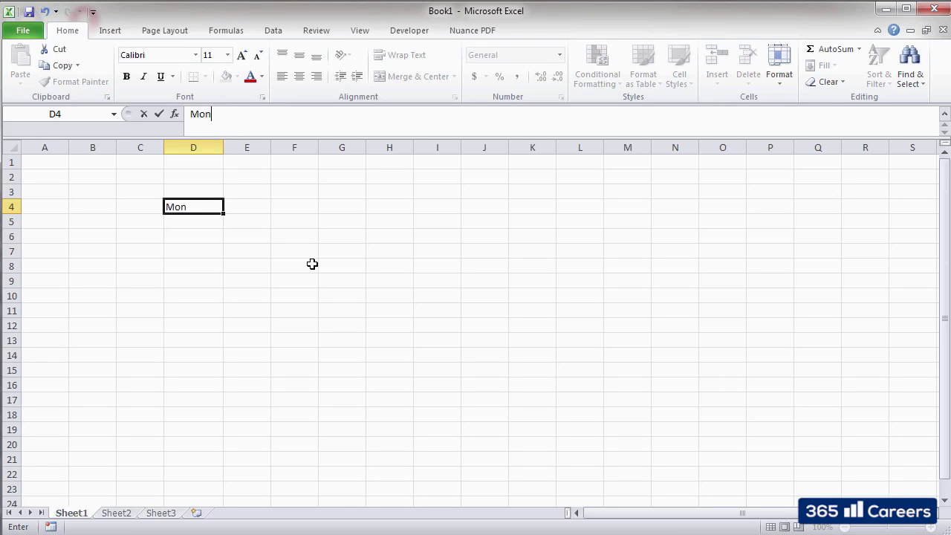
pyautogui.write('day')
pyautogui.press('Return')
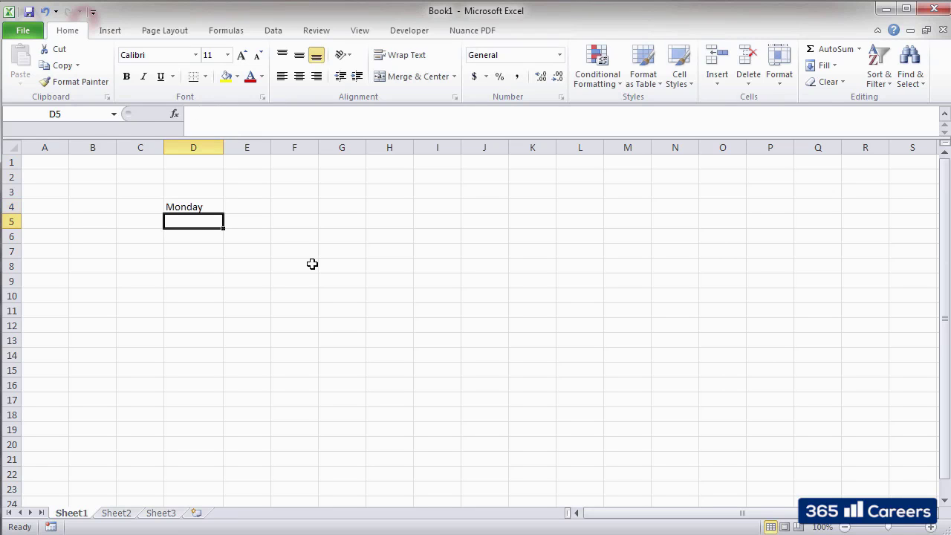
pyautogui.write('Tue')
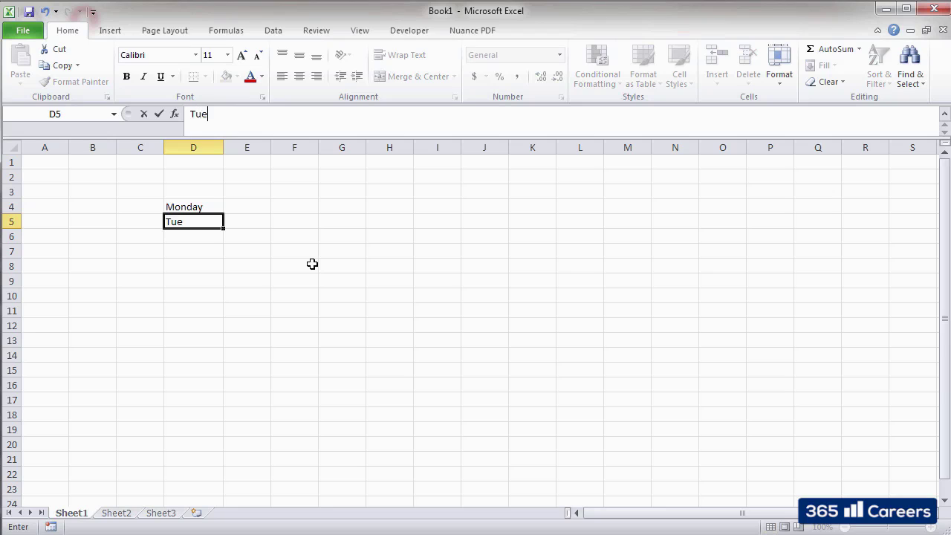
pyautogui.write('sday')
pyautogui.press('Return')
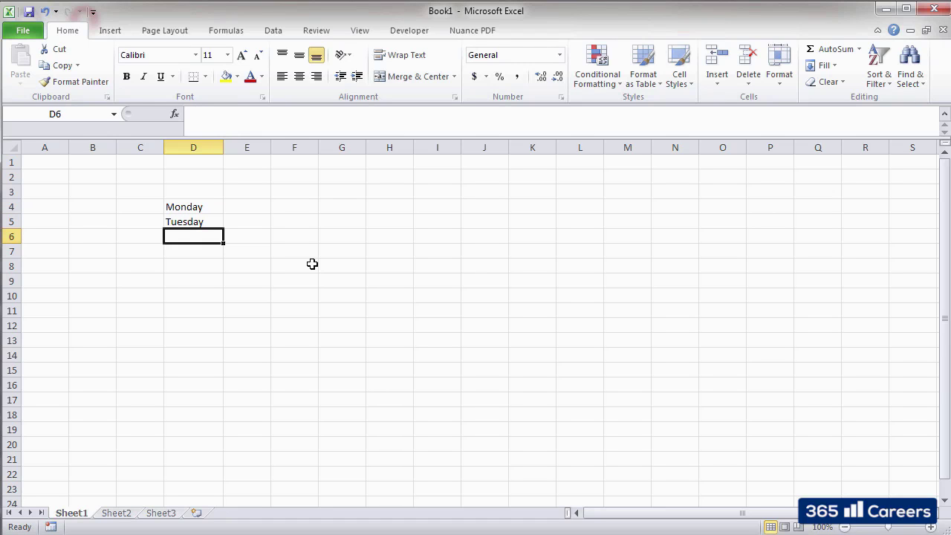
pyautogui.write('Wednesday')
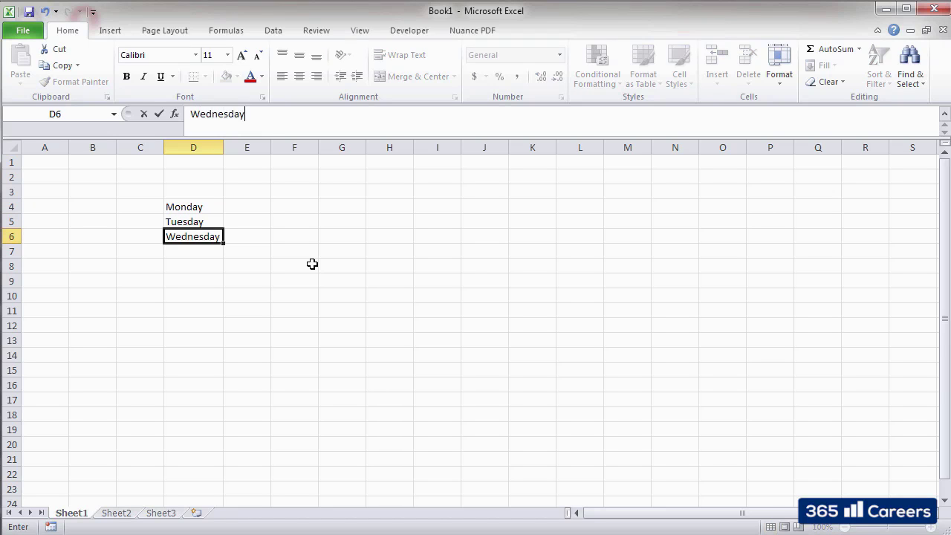
pyautogui.press('Return')
# Continue the weekday list with Thursday, Friday, Saturday and Sunday in cells D7 to D10
pyautogui.write('Thursd')
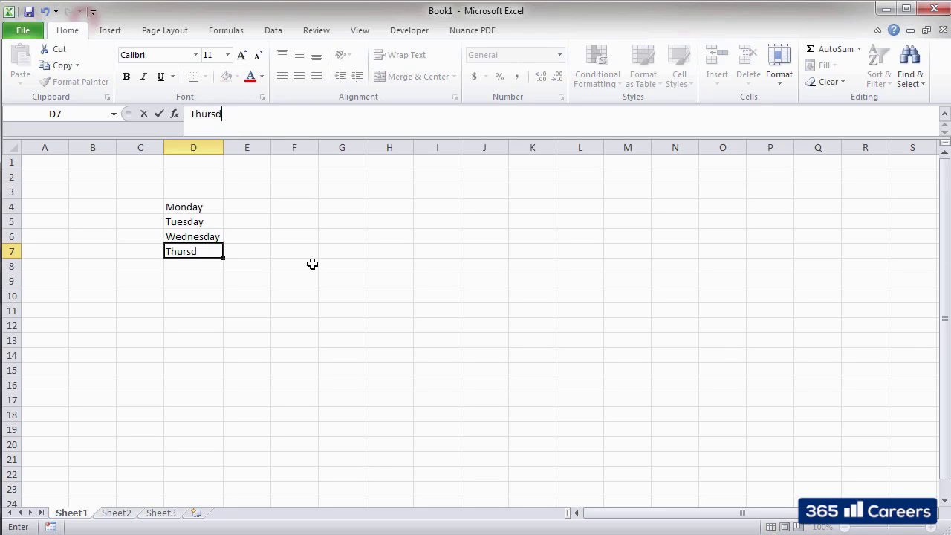
pyautogui.write('ay')
pyautogui.press('Return')
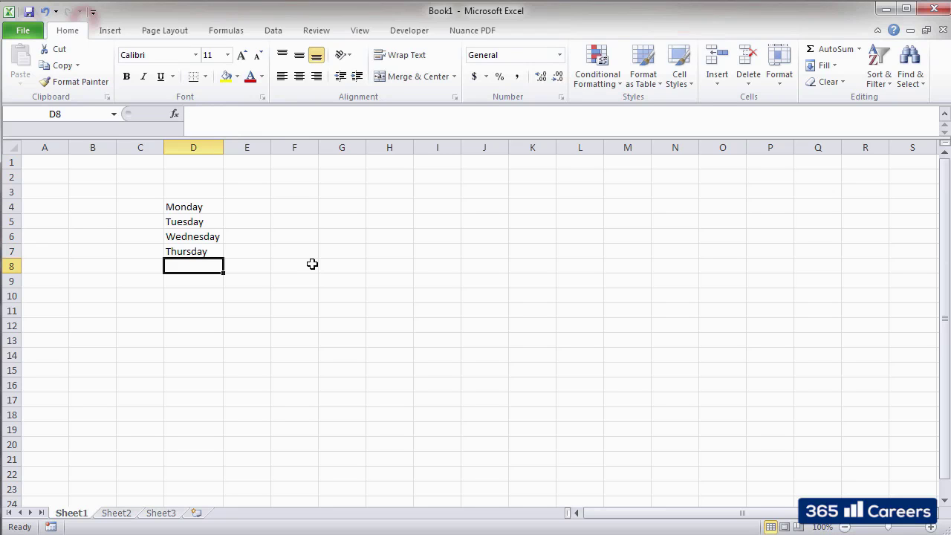
pyautogui.write('Friday')
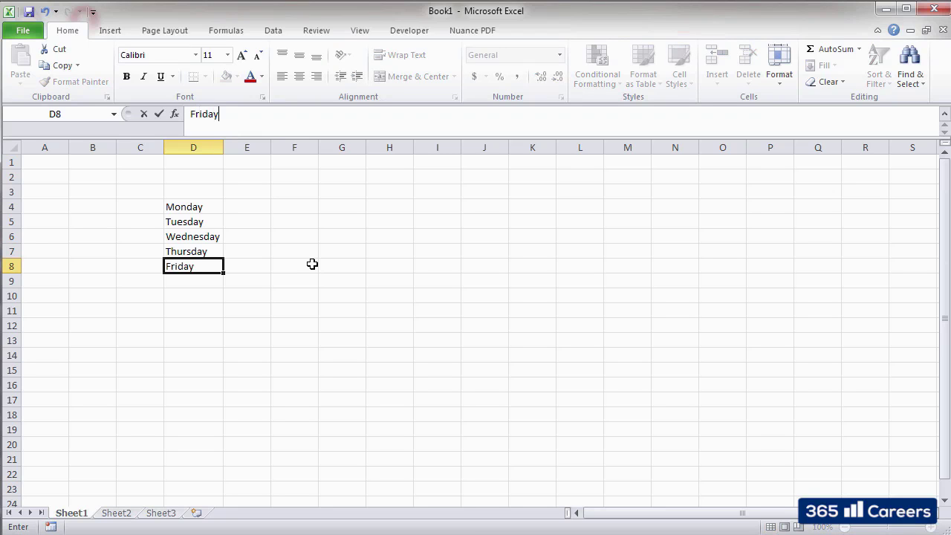
pyautogui.press('Return')
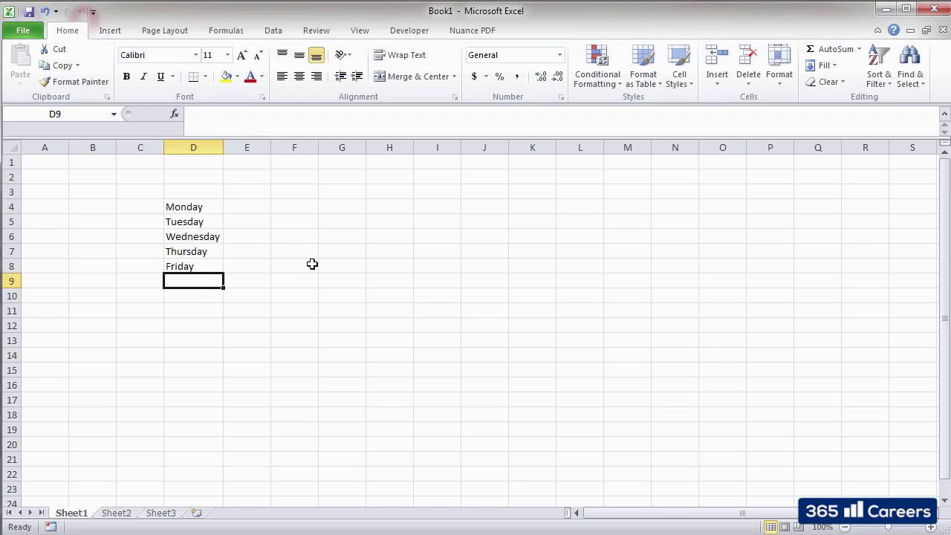
pyautogui.write('Saturday')
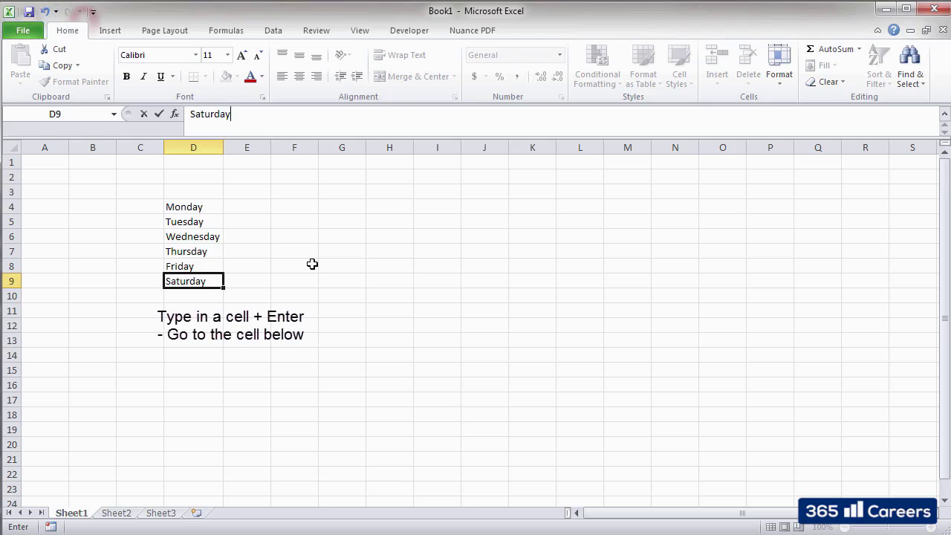
pyautogui.press('Return')
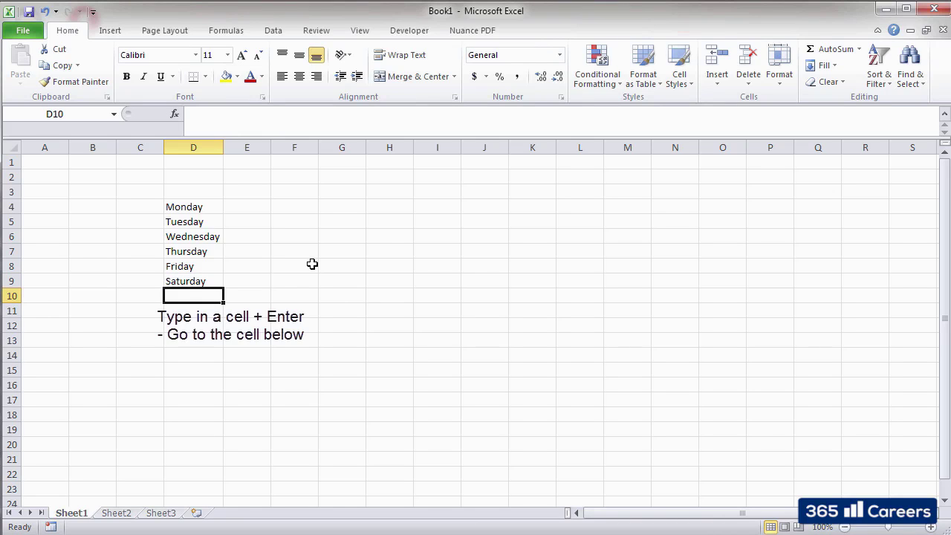
pyautogui.write('Sunday')
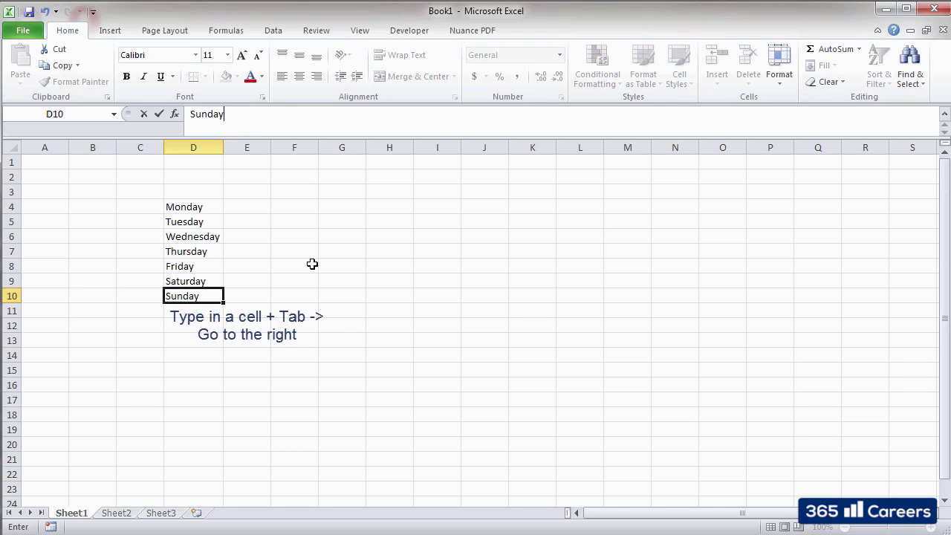
pyautogui.press('Tab')
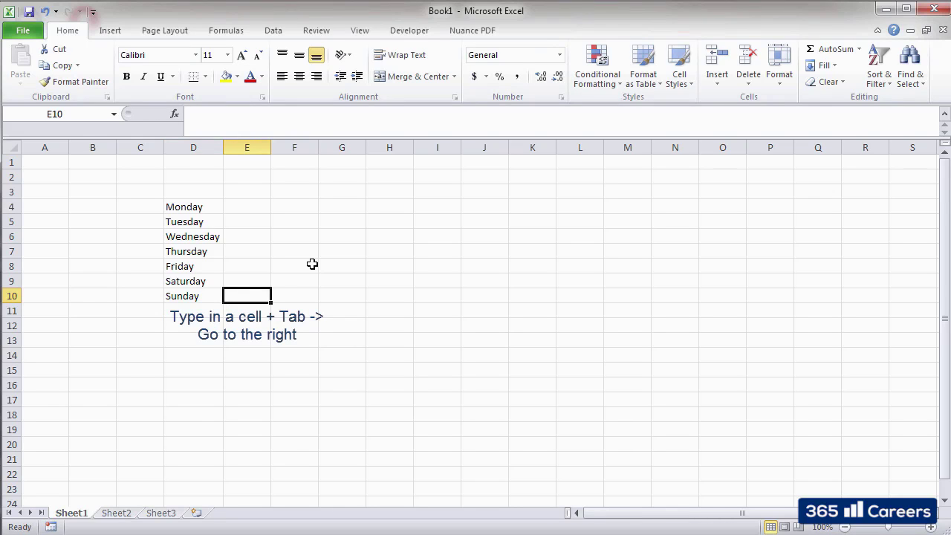
# Enter the numbers 1, 2 and 3 beside Monday to Wednesday in cells E4 to E6
pyautogui.press('Up')
pyautogui.press('Up')
pyautogui.press('Up')
pyautogui.press('Up')
pyautogui.press('Up')
pyautogui.press('Up')
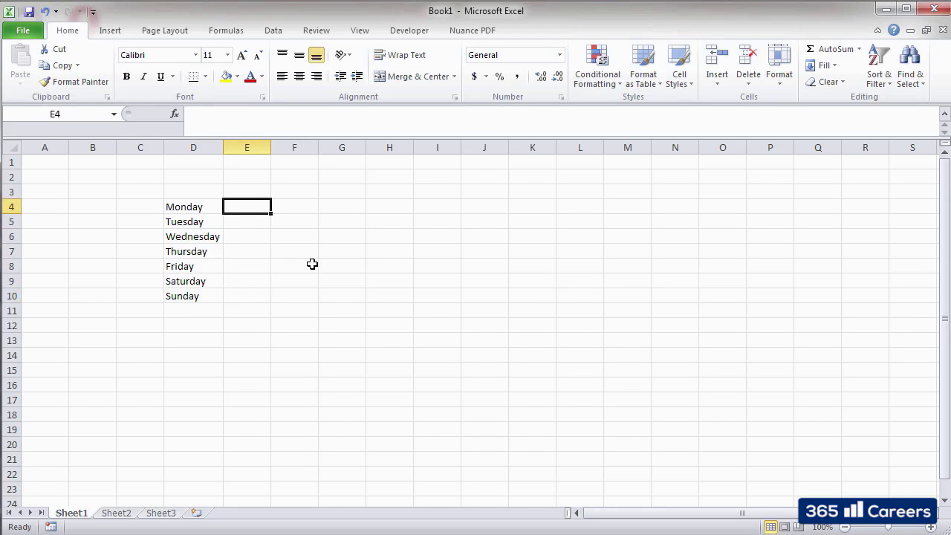
pyautogui.write('1')
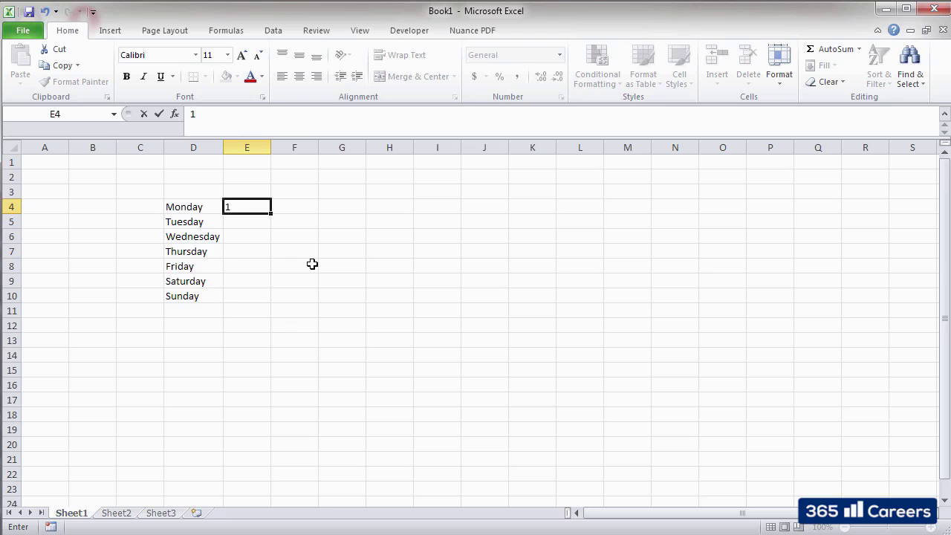
pyautogui.press('Return')
pyautogui.write('2')
pyautogui.press('Return')
pyautogui.write('3')
pyautogui.press('Return')
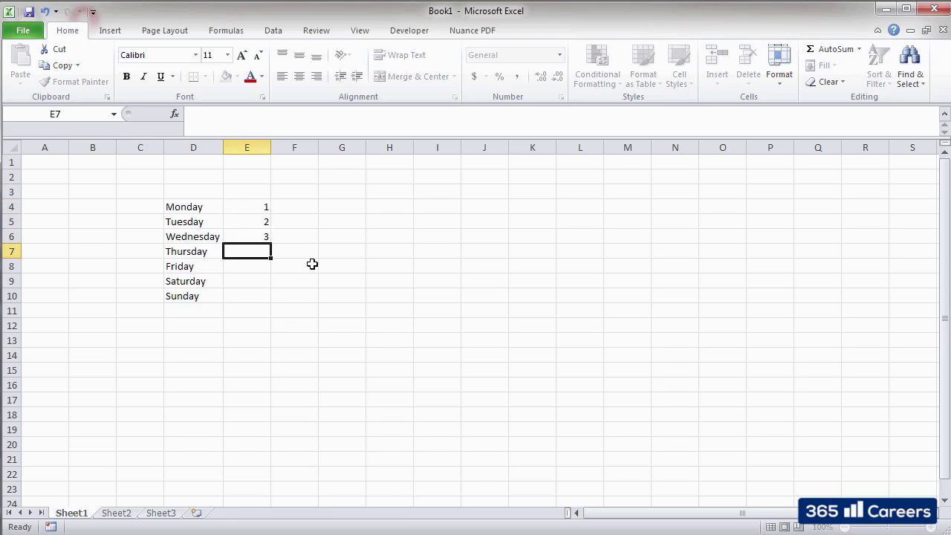
# Enter the numbers 4, 5, 6 and 7 beside Thursday to Sunday in cells E7 to E10
pyautogui.write('4')
pyautogui.press('Return')
pyautogui.write('5')
pyautogui.press('Return')
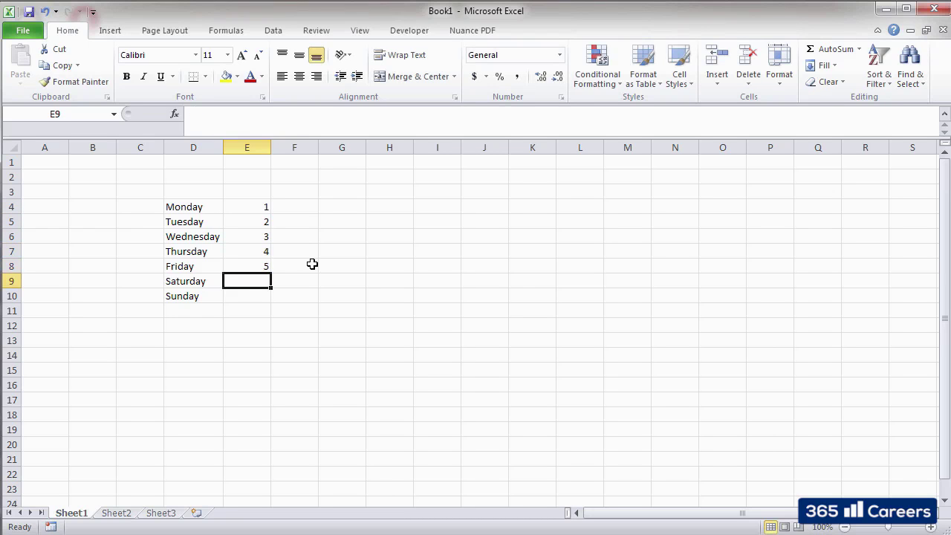
pyautogui.write('6')
pyautogui.press('Return')
pyautogui.write('7')
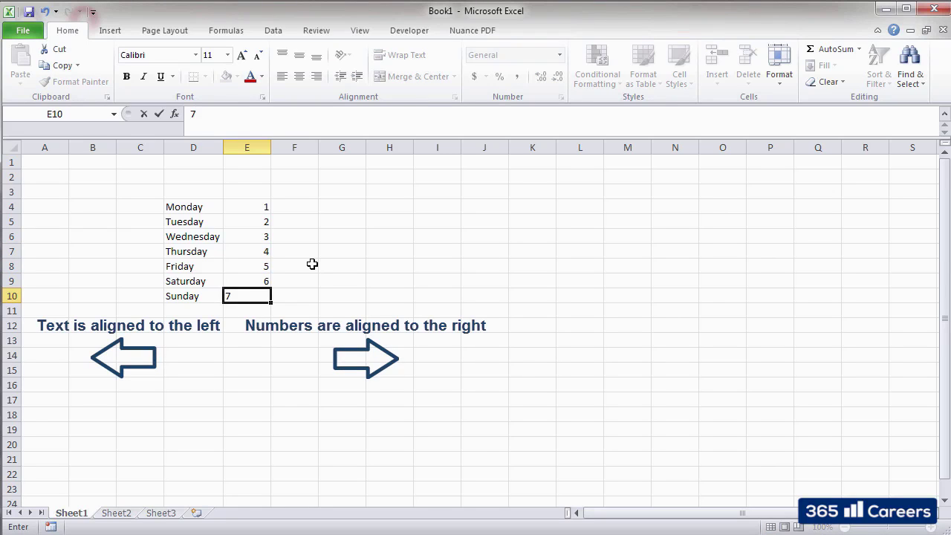
pyautogui.press('Return')
pyautogui.press('Return')
pyautogui.press('Return')
pyautogui.press('Return')
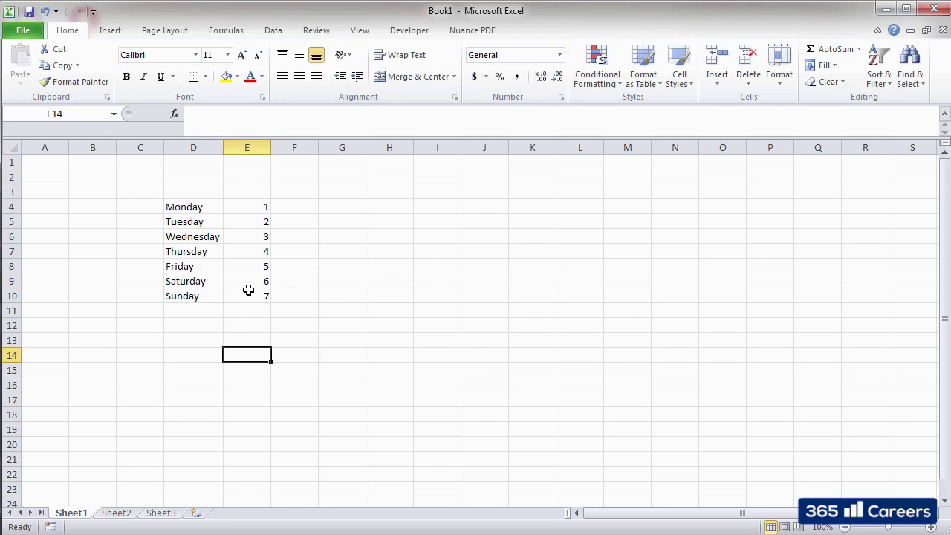
# Begin entering 8 in cell E11 and cancel the entry, doing this twice
pyautogui.click(243, 312)
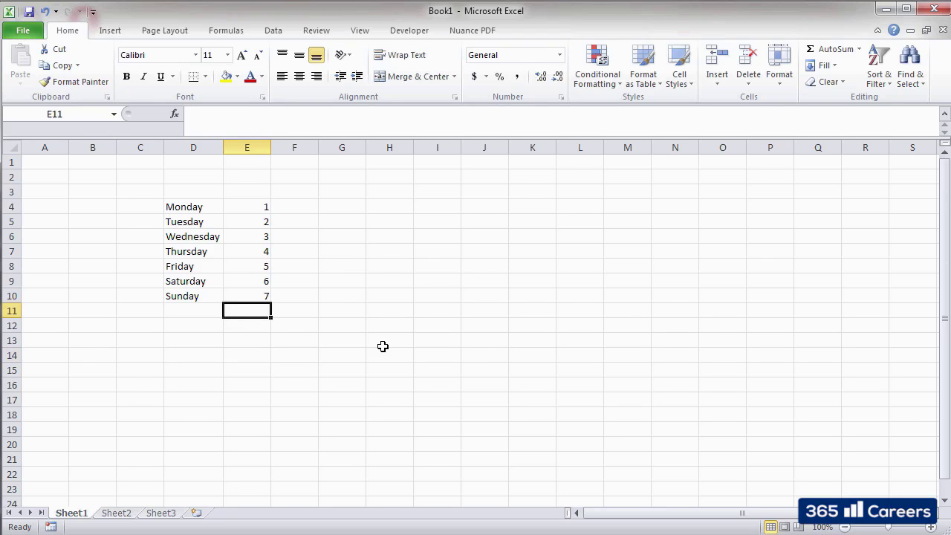
pyautogui.write('8')
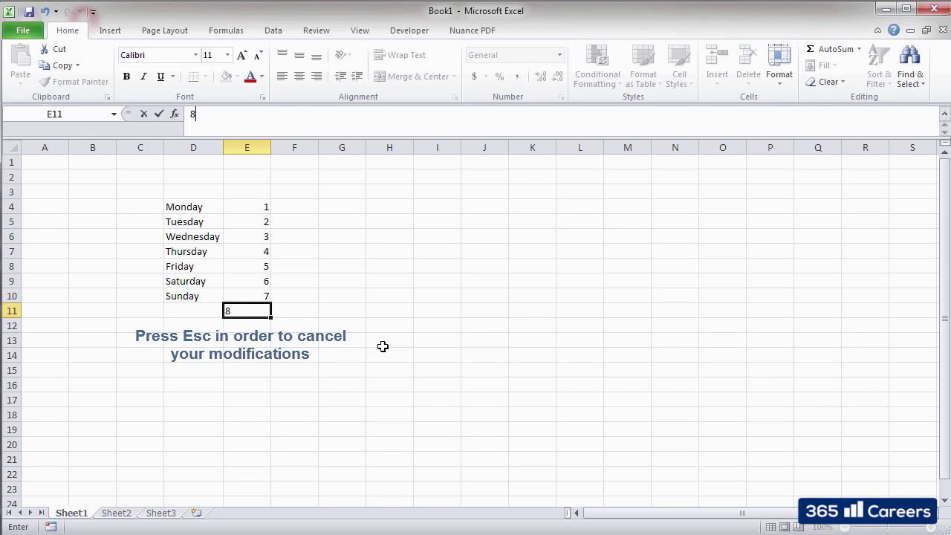
pyautogui.press('Escape')
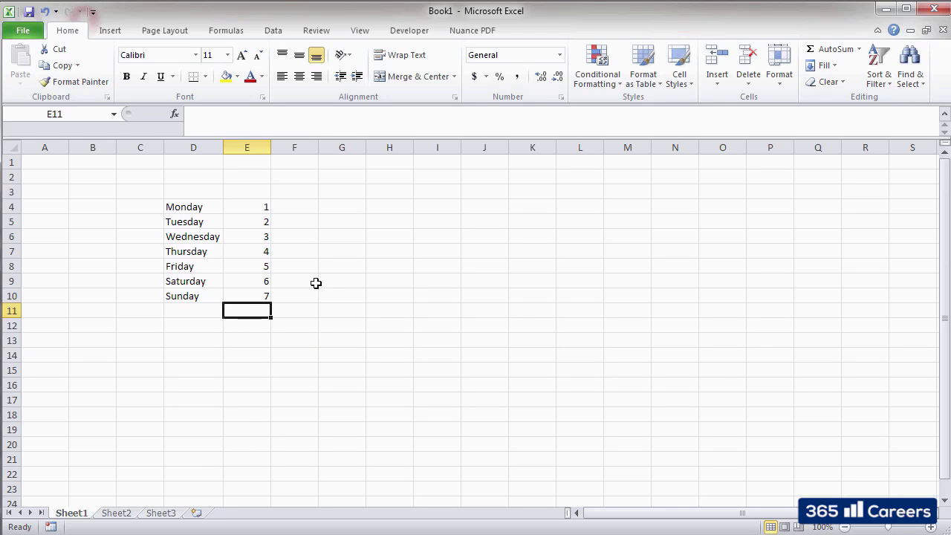
pyautogui.write('8')
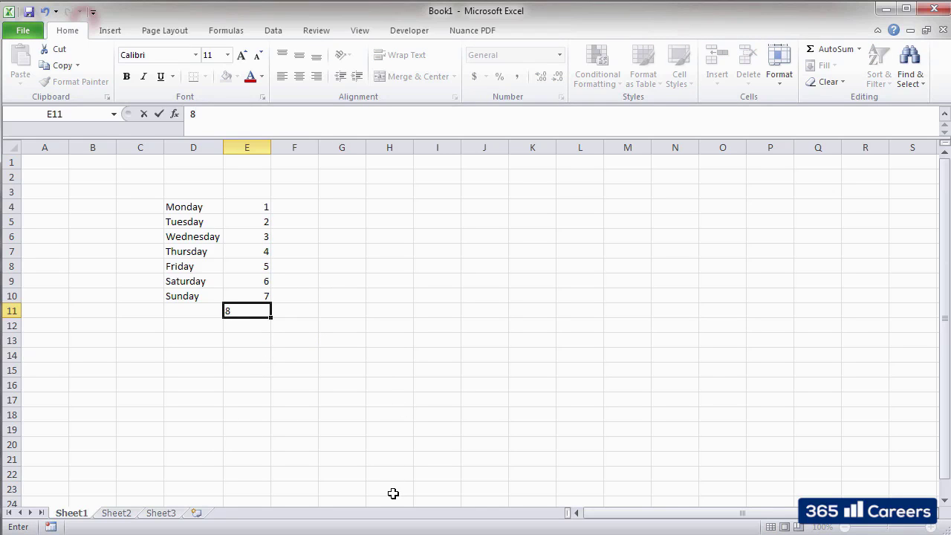
pyautogui.press('Escape')
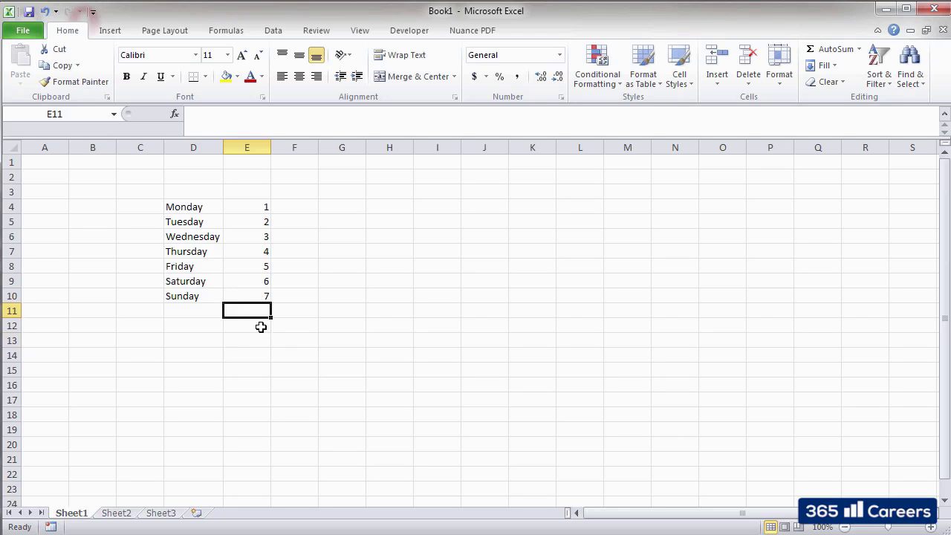
# Append " - January" to the Monday entry in cell D4 and fit column D's width to its contents
pyautogui.click(340, 309)
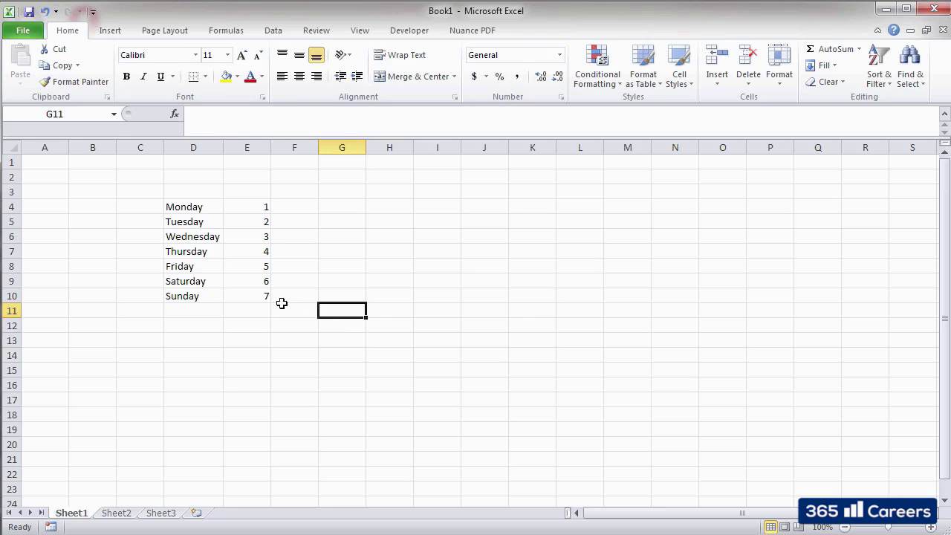
pyautogui.click(207, 212)
pyautogui.press('F2')
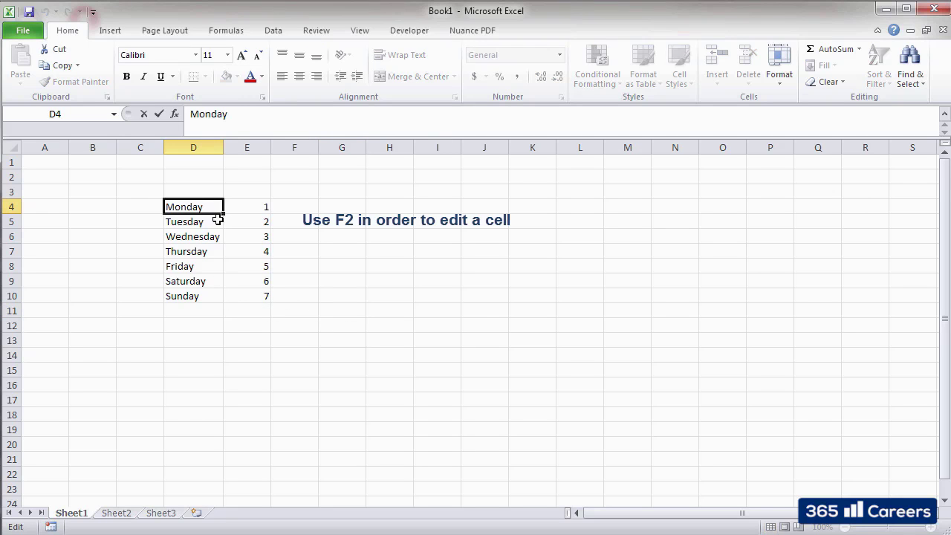
pyautogui.write('-')
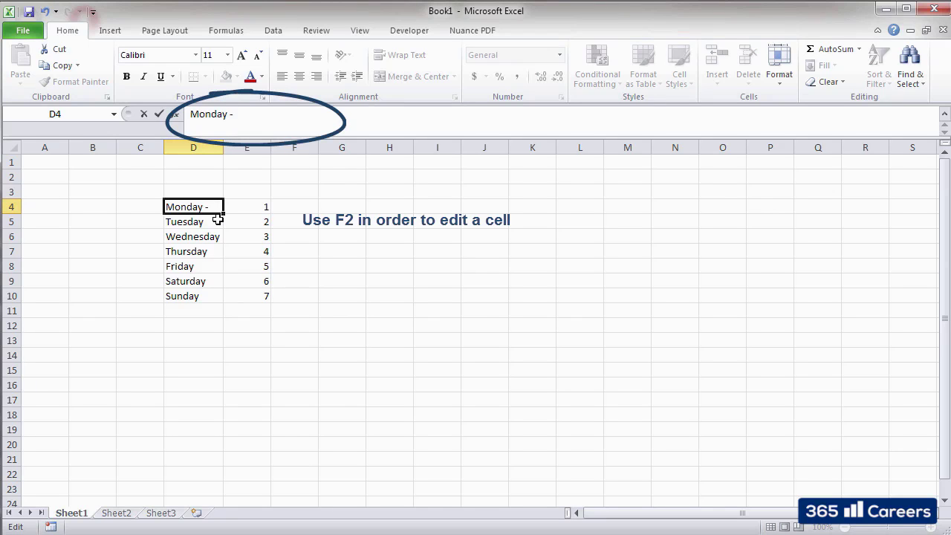
pyautogui.write(' January')
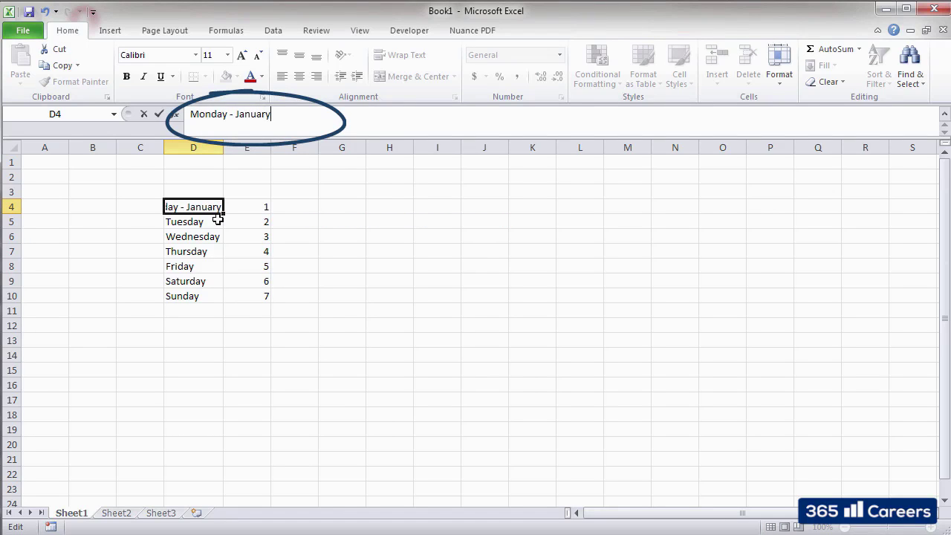
pyautogui.press('Tab')
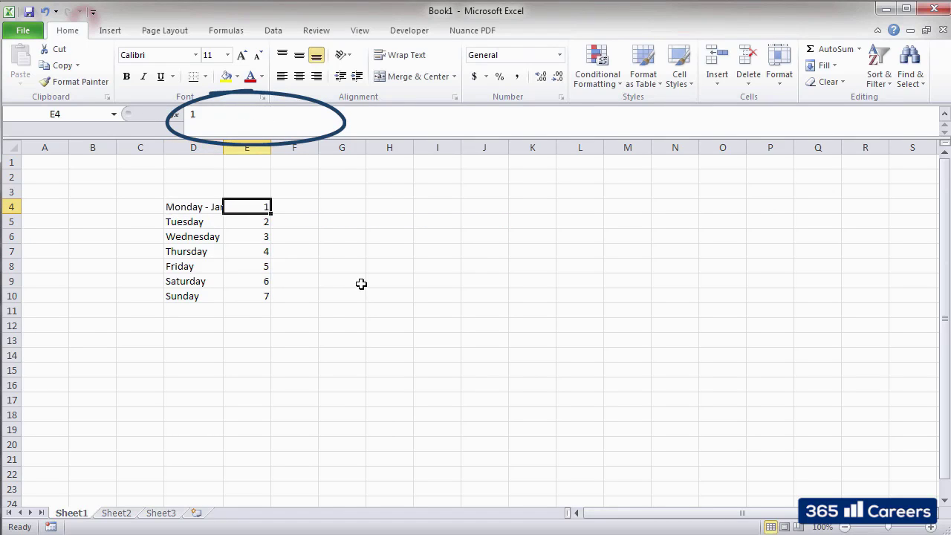
pyautogui.doubleClick(223, 147)
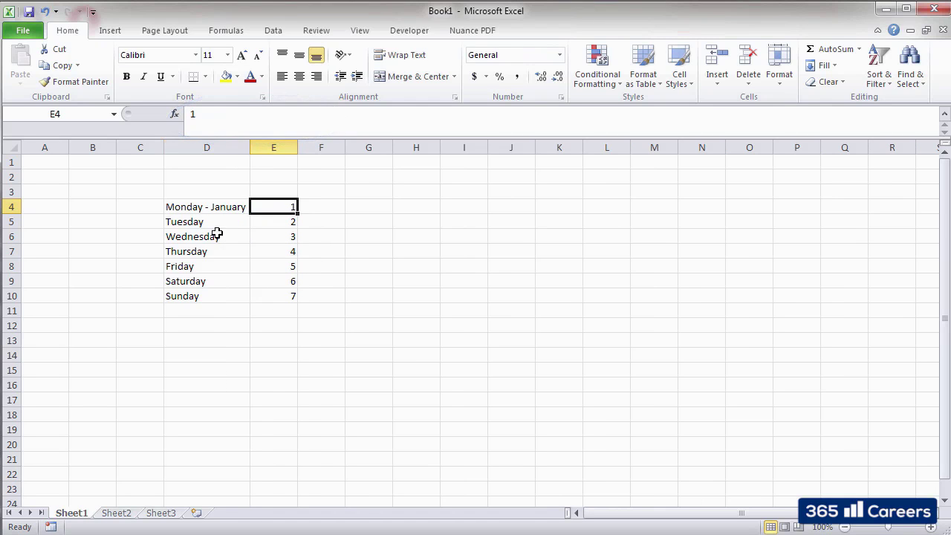
# Edit cell D4 to remove " - January", leaving only Monday
pyautogui.click(215, 208)
pyautogui.press('F2')
pyautogui.press('BackSpace')
pyautogui.press('BackSpace')
pyautogui.press('BackSpace')
pyautogui.press('BackSpace')
pyautogui.press('BackSpace')
pyautogui.press('BackSpace')
pyautogui.press('BackSpace')
pyautogui.press('BackSpace')
pyautogui.press('BackSpace')
pyautogui.press('BackSpace')
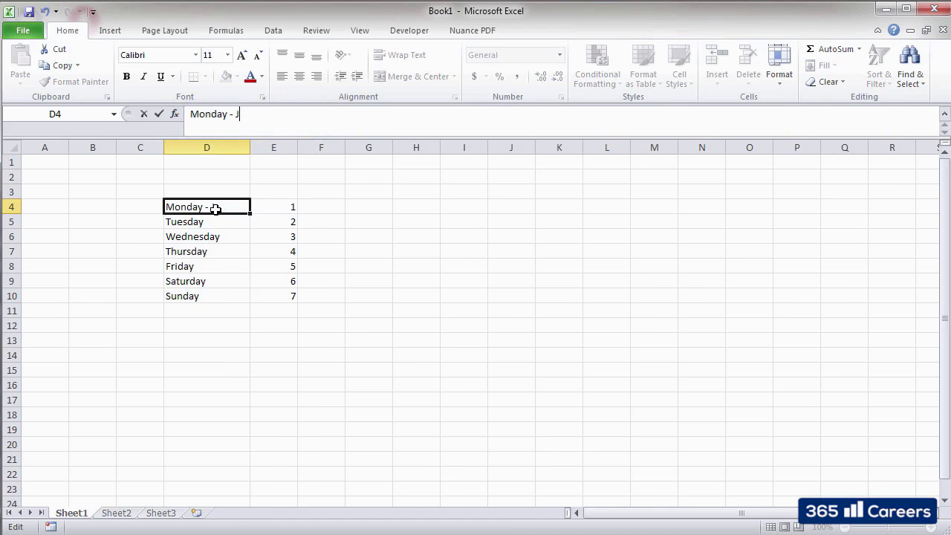
pyautogui.press('Return')
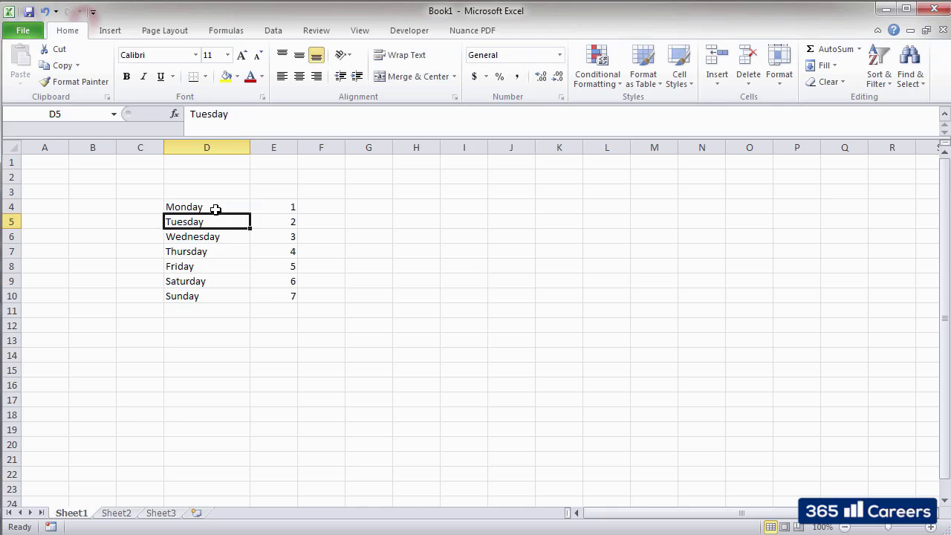
# Delete the contents of the Sunday row in cells D10:E10
pyautogui.click(257, 311)
pyautogui.moveTo(209, 295); pyautogui.dragTo(261, 295)
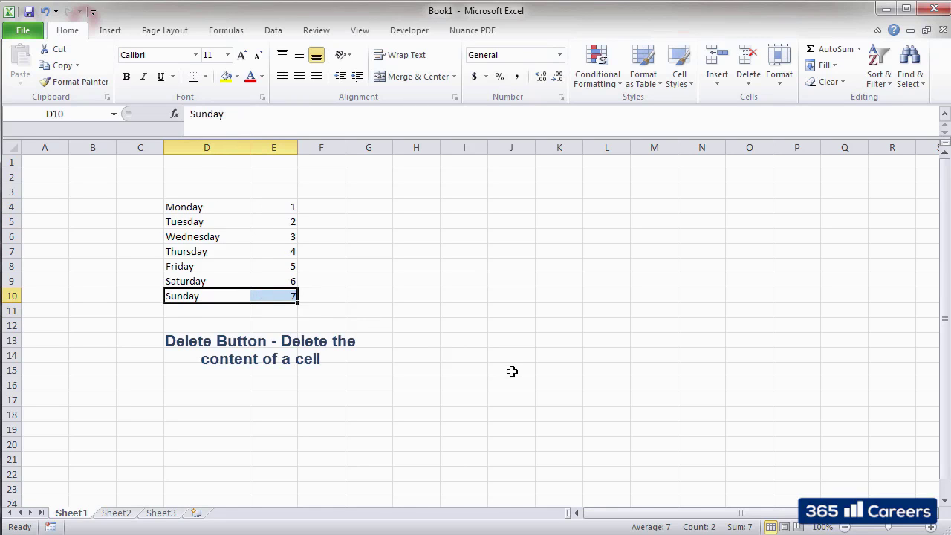
pyautogui.press('Delete')
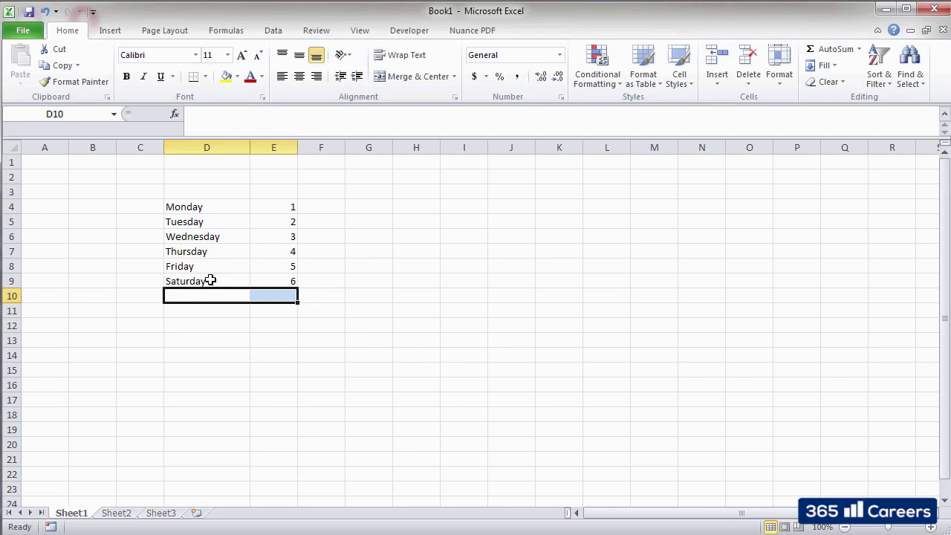
# Remove the Saturday row's content and formatting in cells D9:E9 with Clear All
pyautogui.moveTo(210, 279); pyautogui.dragTo(268, 280)
pyautogui.click(827, 82)
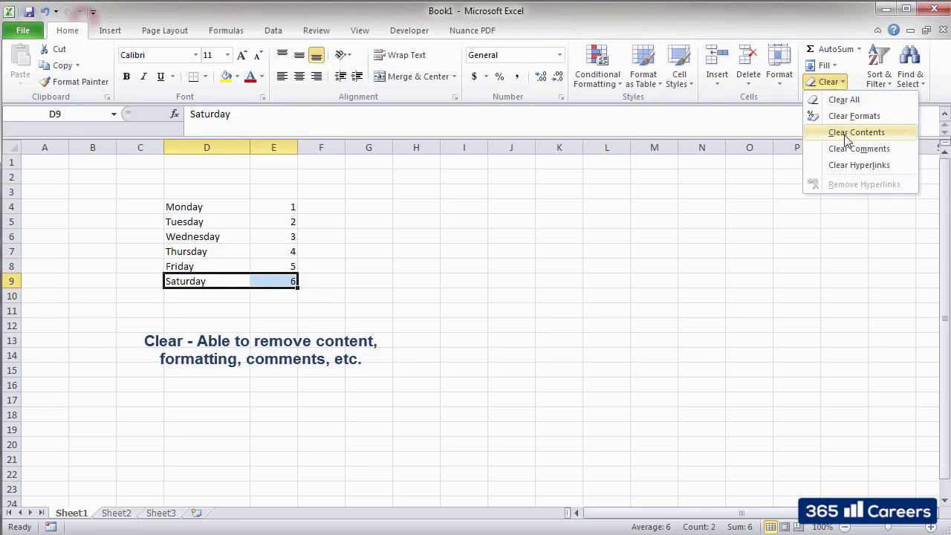
pyautogui.click(869, 104)
pyautogui.click(337, 390)
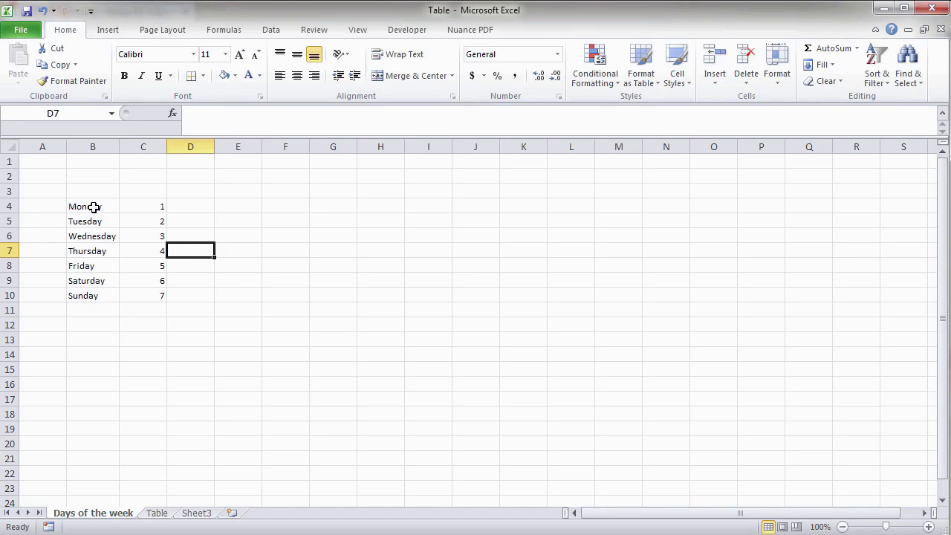
# View the Format Cells dialog for cell D7 on the Days of the week sheet and close it without changes
pyautogui.rightClick(185, 249)
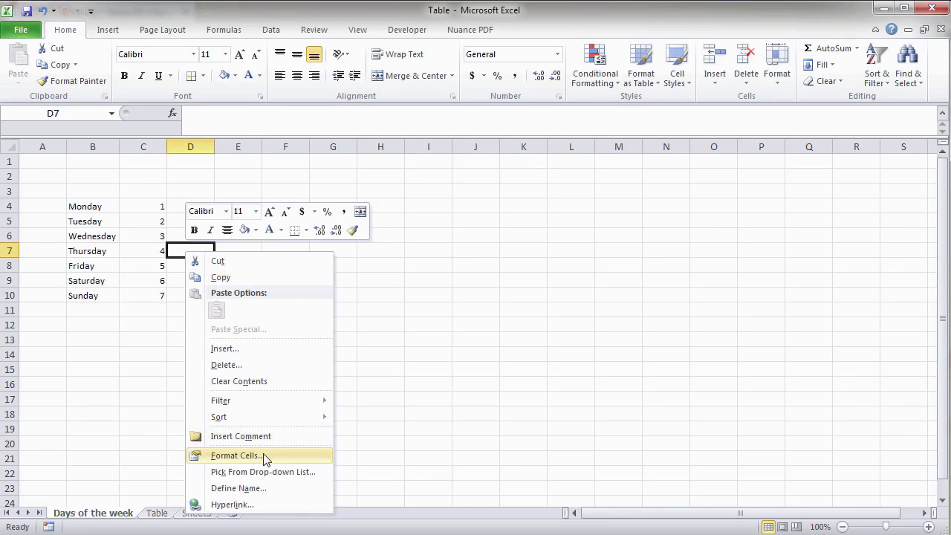
pyautogui.click(216, 459)
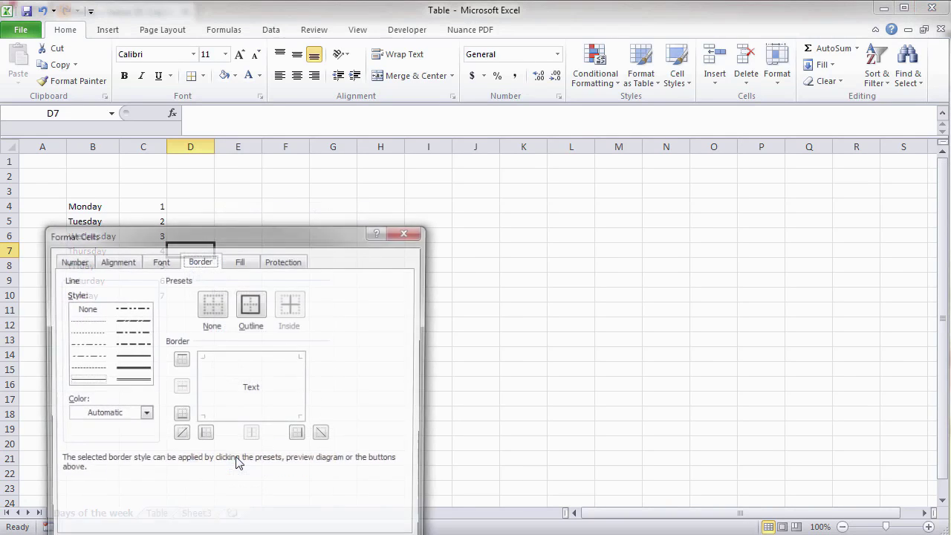
pyautogui.click(414, 231)
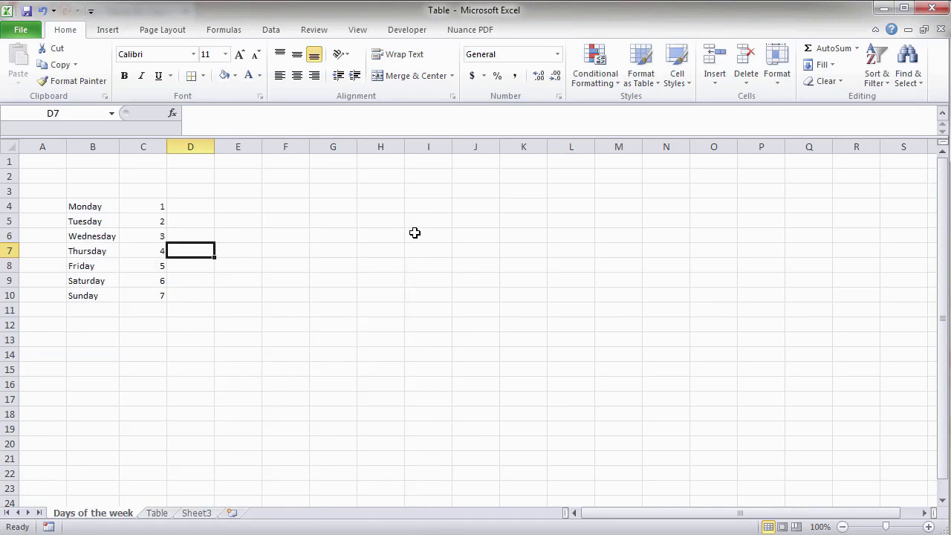
pyautogui.click(399, 234)
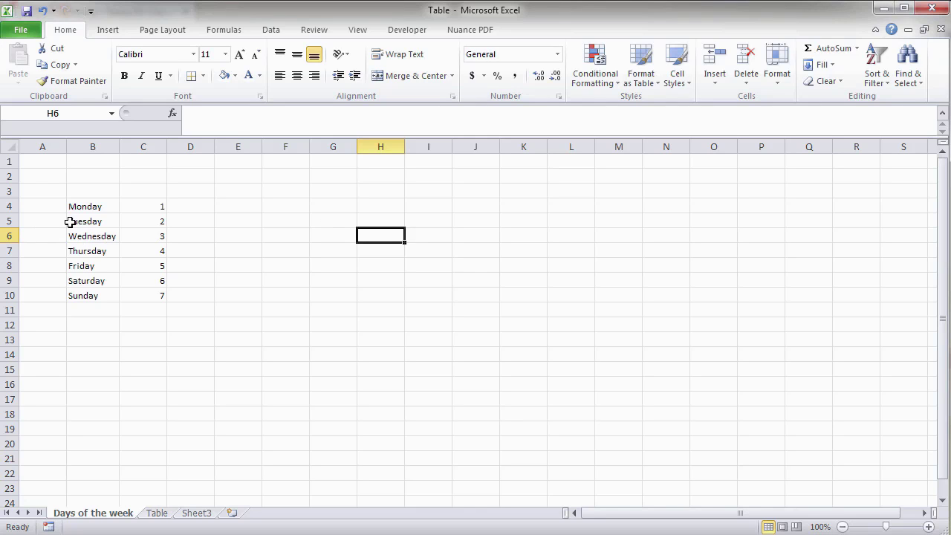
# Change the font of the weekday table in cells B4:C10 to Arial
pyautogui.moveTo(70, 207); pyautogui.dragTo(137, 302)
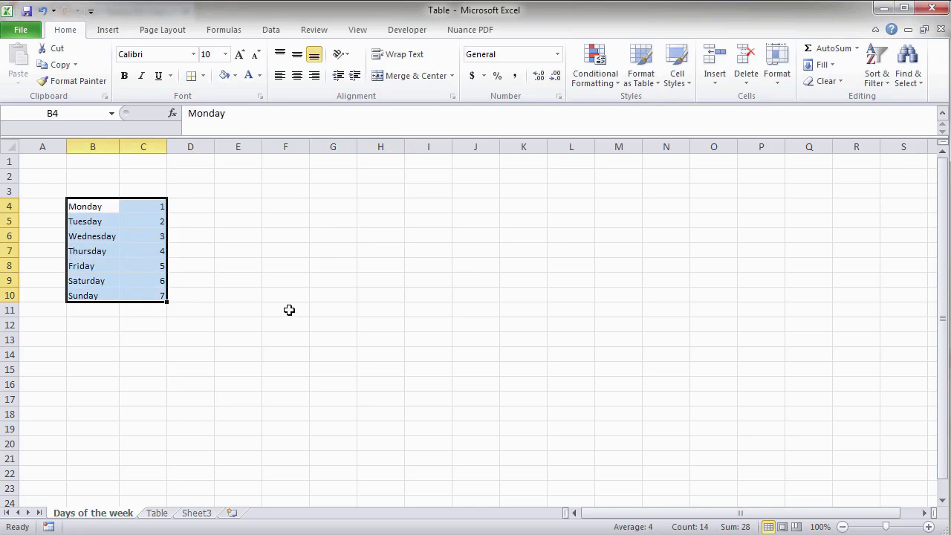
pyautogui.click(193, 58)
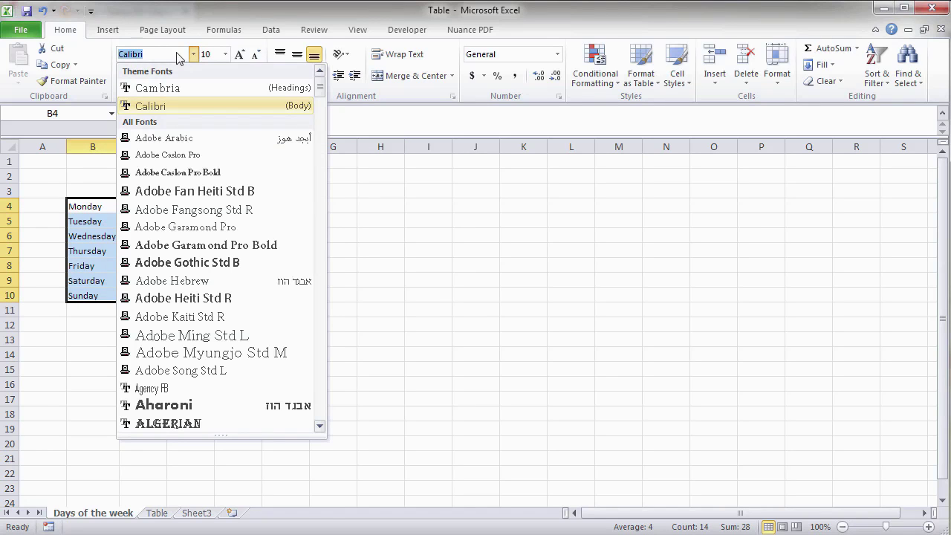
pyautogui.scroll(-7, 295, 134)
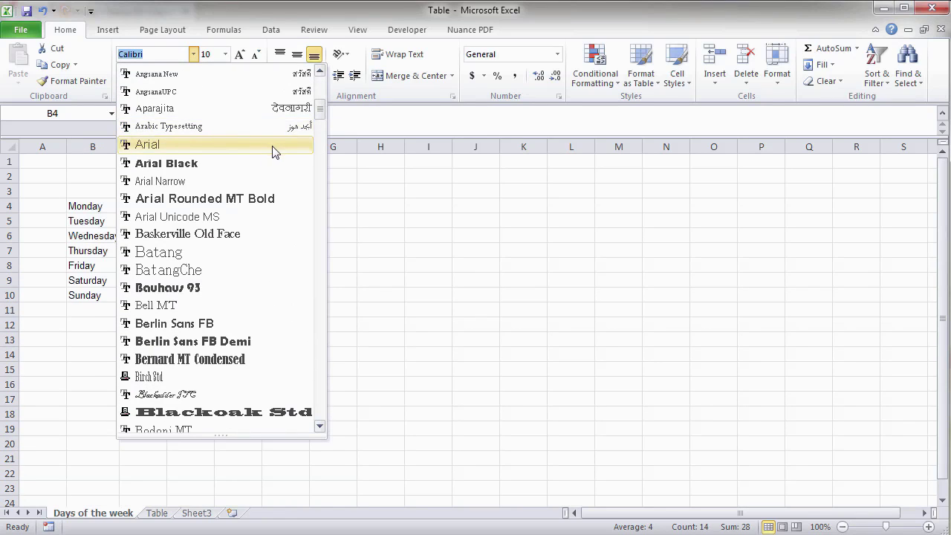
pyautogui.click(273, 144)
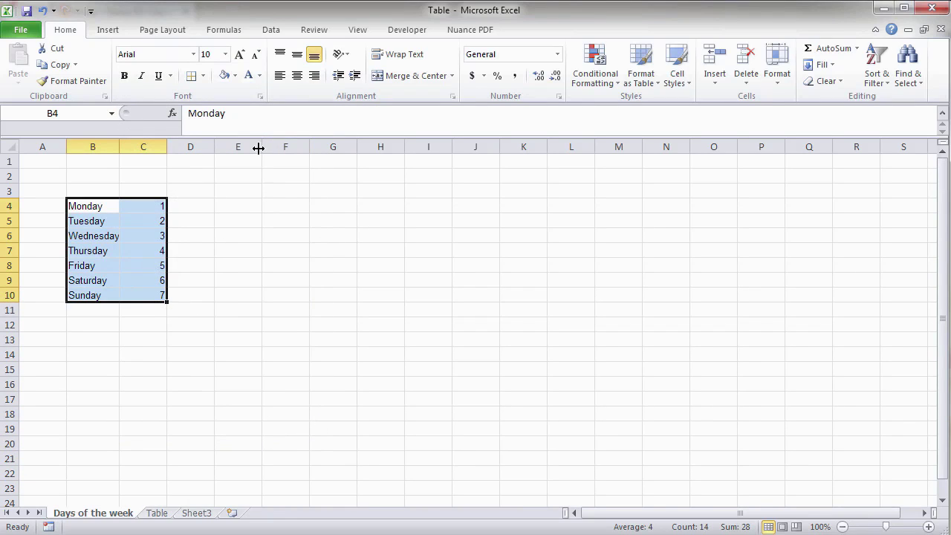
# Set the weekday table's font size to 12 and fit column B's width to its contents
pyautogui.click(226, 55)
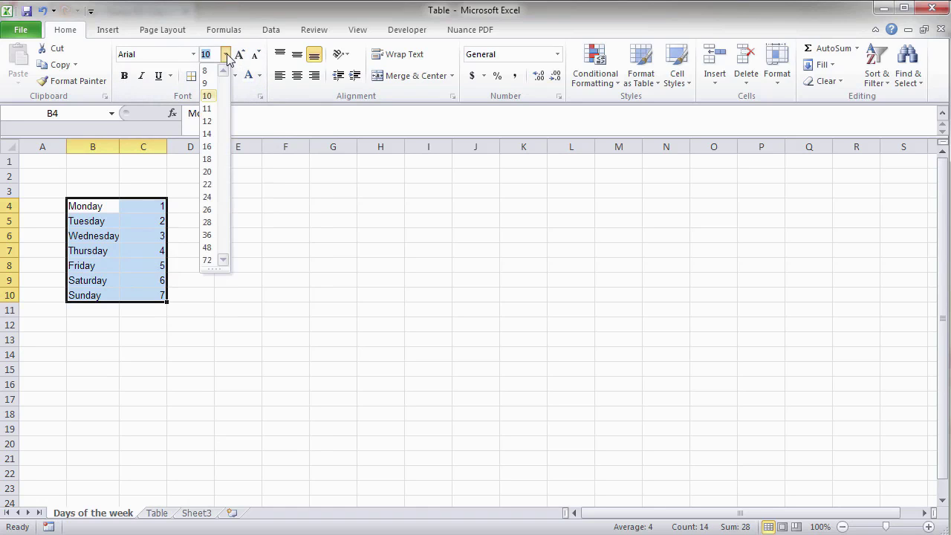
pyautogui.click(209, 122)
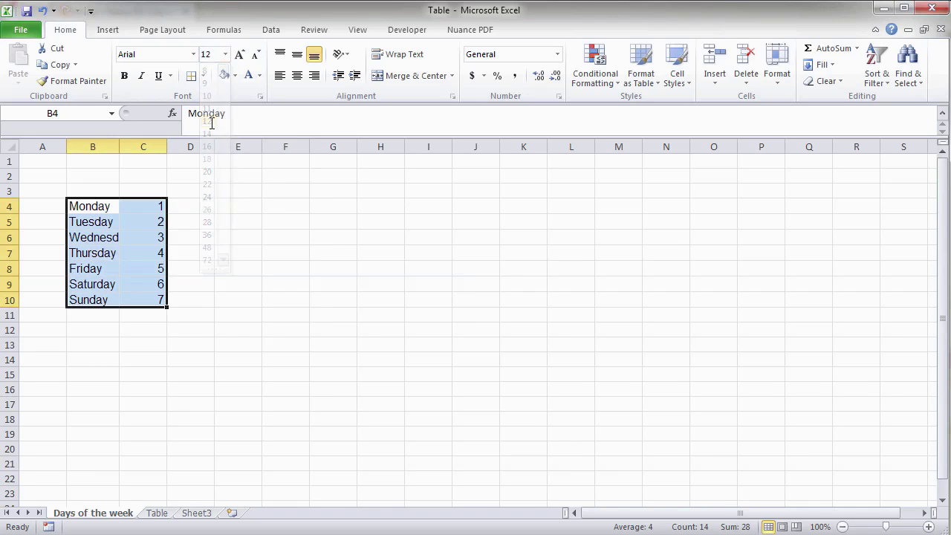
pyautogui.click(286, 301)
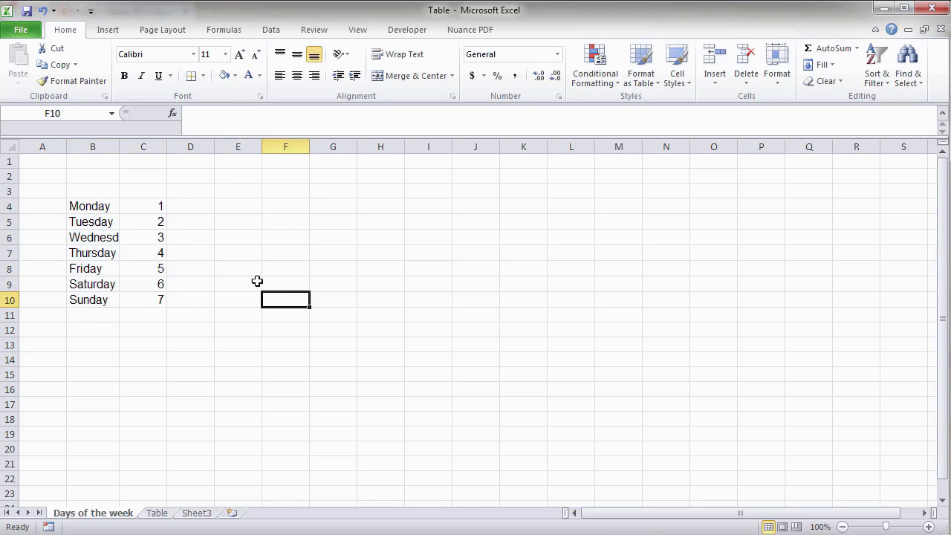
pyautogui.doubleClick(119, 147)
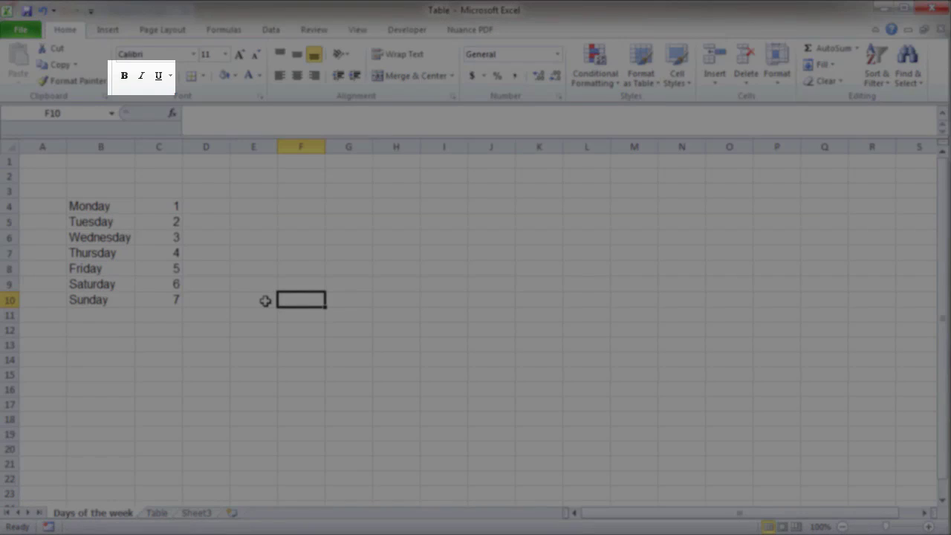
# Try bold formatting on the weekday table in cells B4:C10 and remove it again
pyautogui.moveTo(127, 206); pyautogui.dragTo(156, 299)
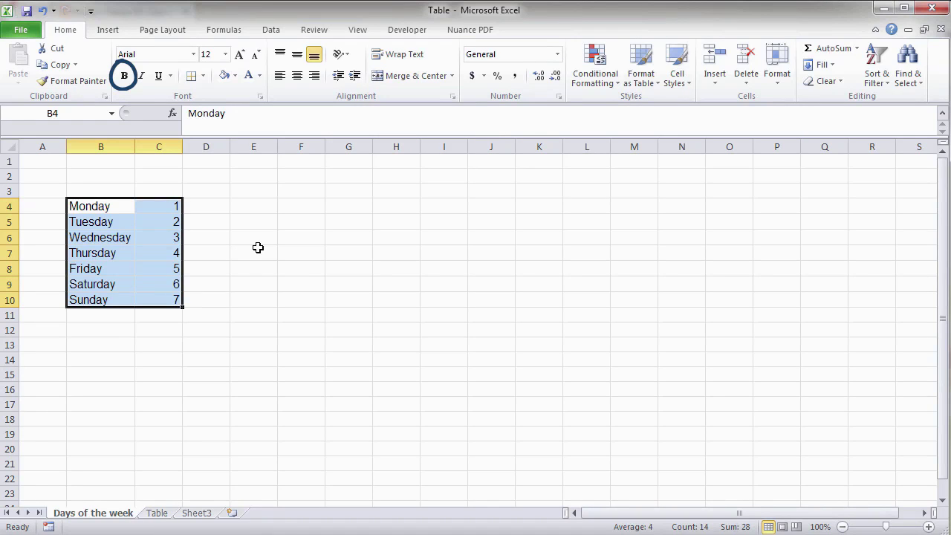
pyautogui.click(125, 77)
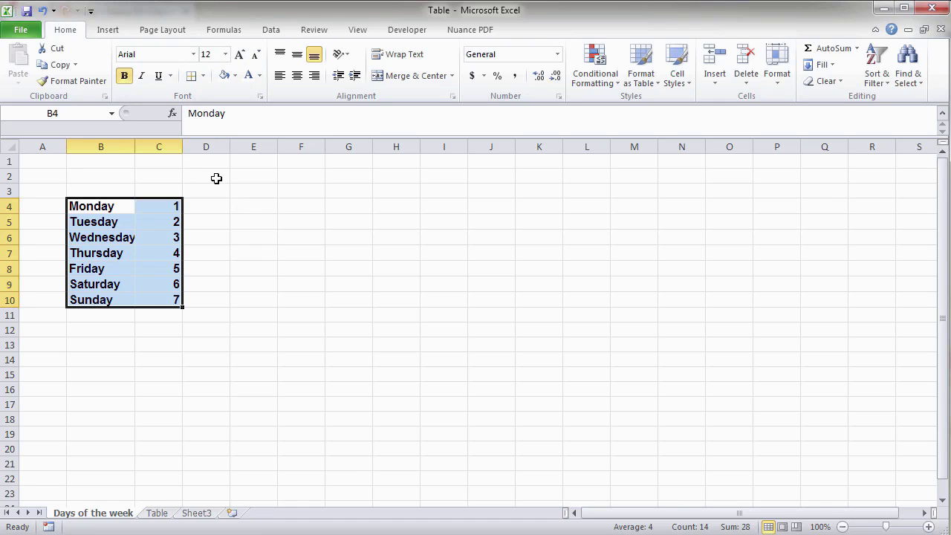
pyautogui.click(127, 82)
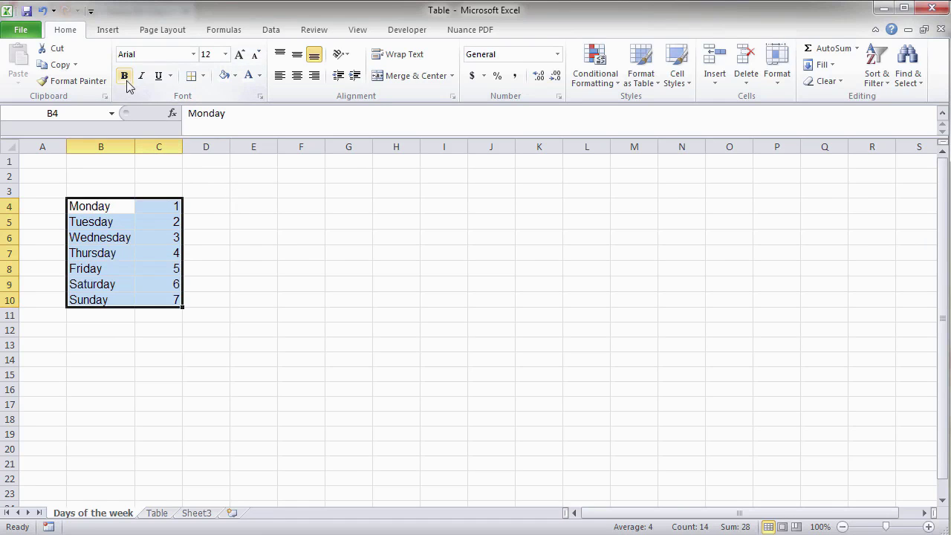
pyautogui.click(328, 269)
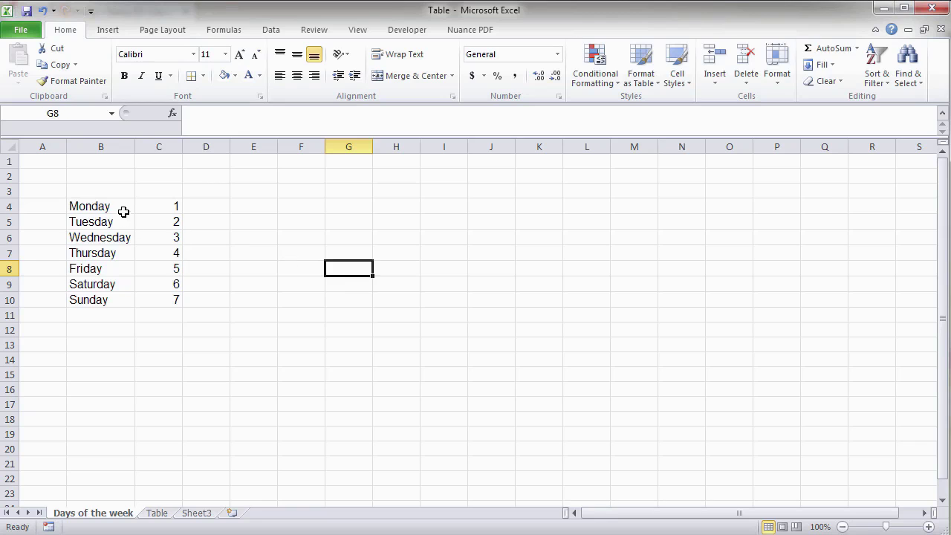
# Try italic and underline formatting on cells B4:C10, removing each again
pyautogui.moveTo(123, 211); pyautogui.dragTo(150, 292)
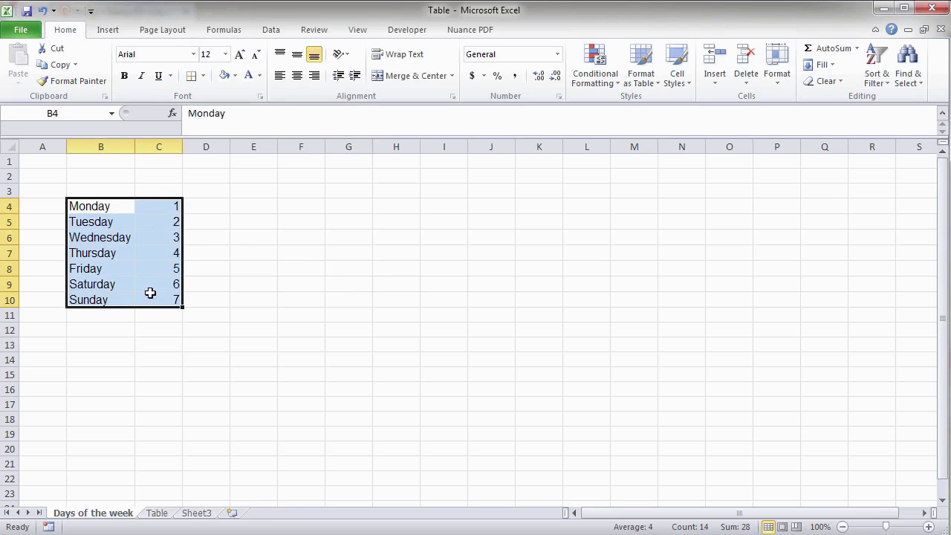
pyautogui.click(142, 76)
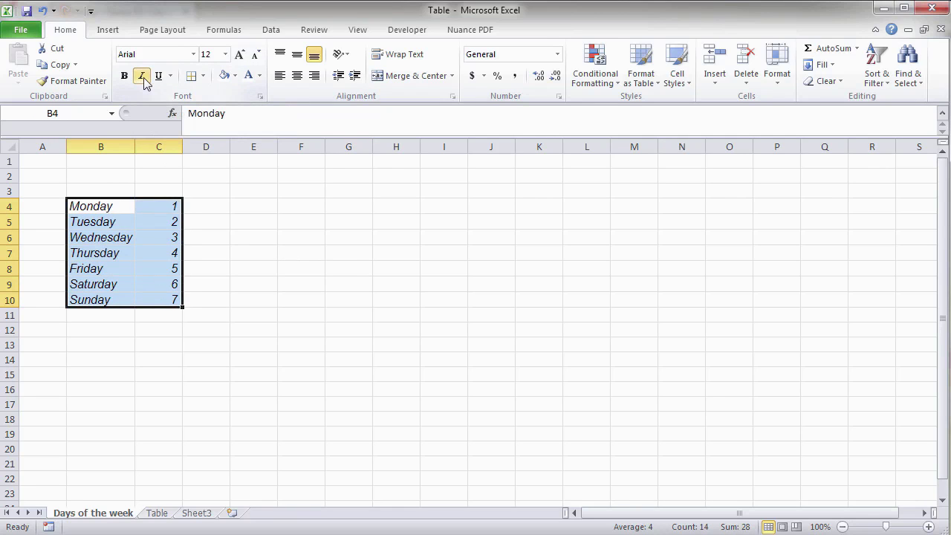
pyautogui.click(143, 78)
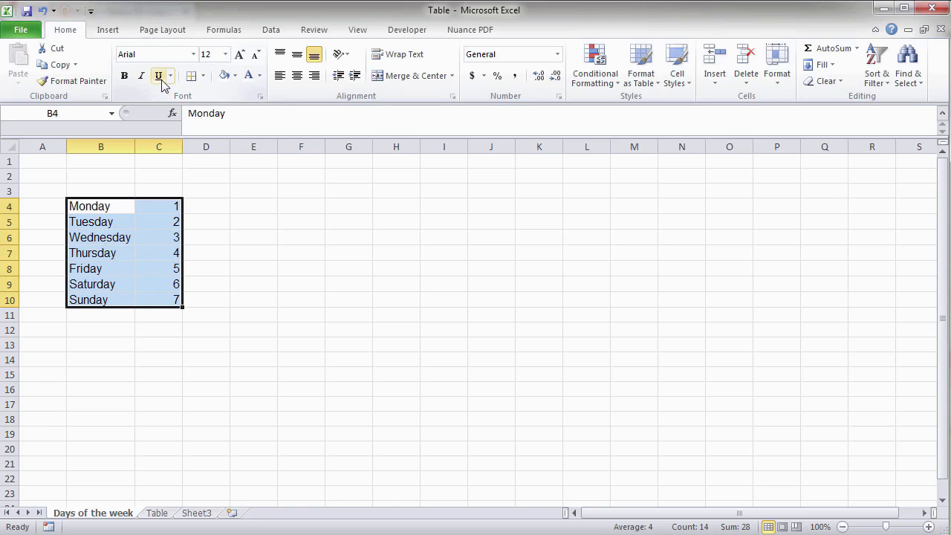
pyautogui.click(160, 79)
pyautogui.click(160, 79)
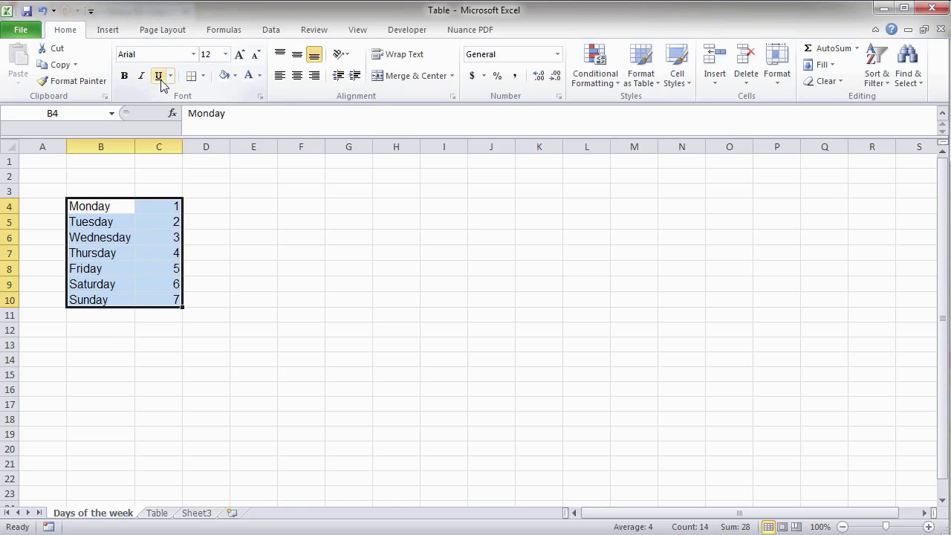
pyautogui.click(238, 224)
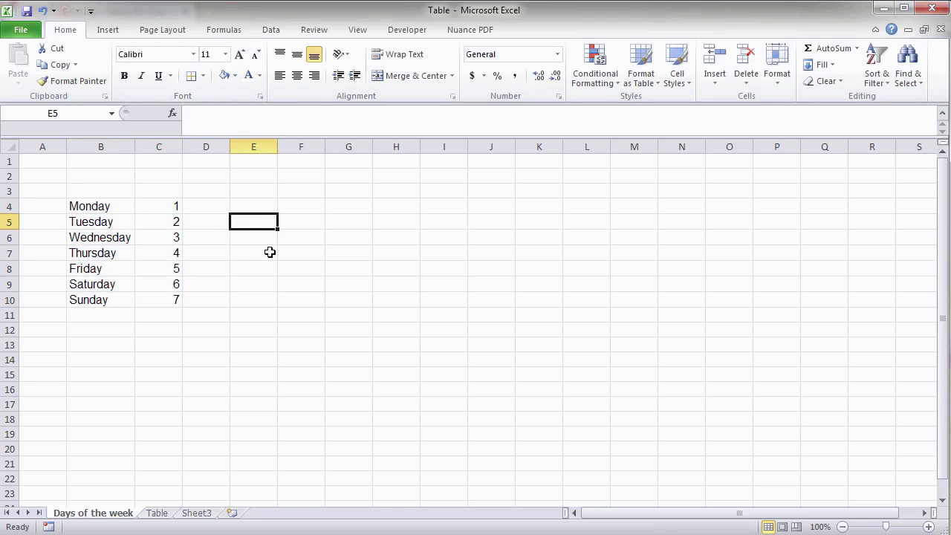
# Try applying all borders to the weekday table in cells B4:C10 and remove them again
pyautogui.moveTo(270, 252); pyautogui.dragTo(167, 298)
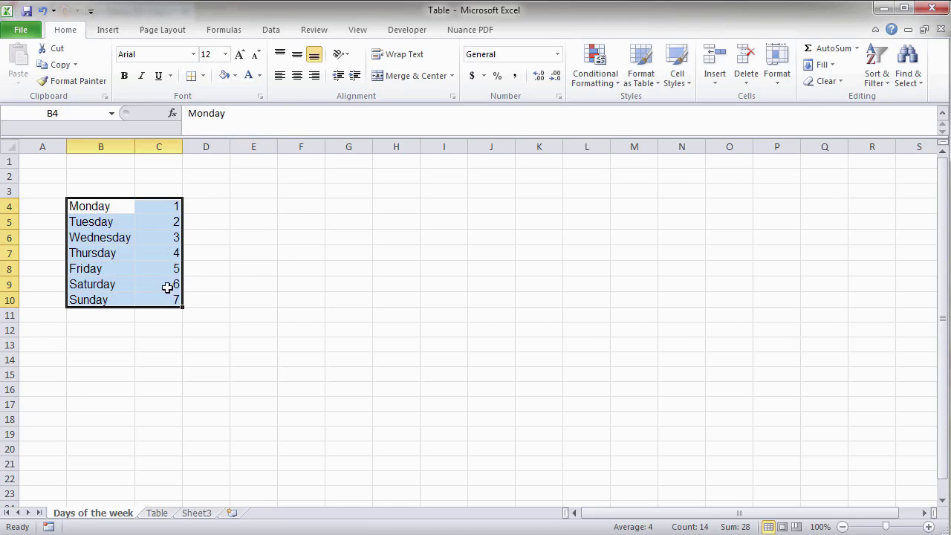
pyautogui.click(203, 75)
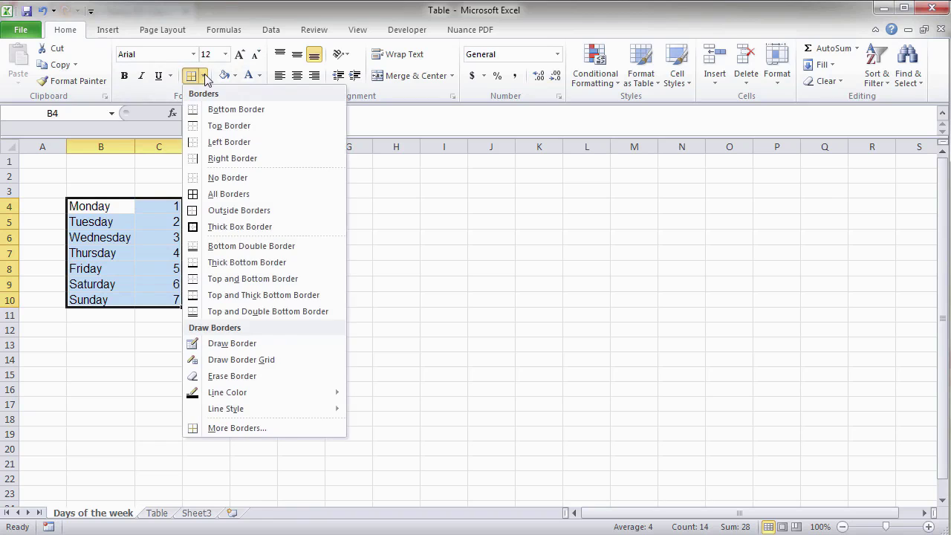
pyautogui.click(247, 195)
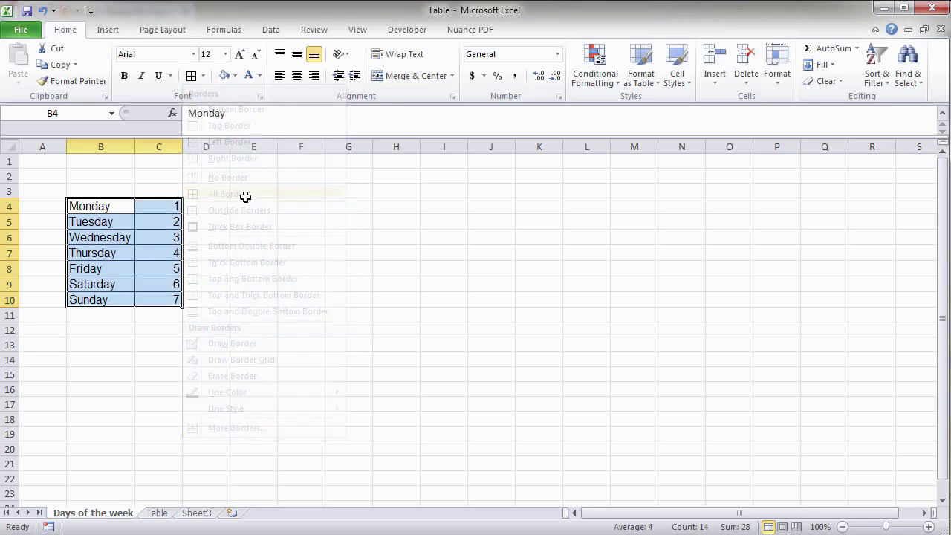
pyautogui.click(262, 233)
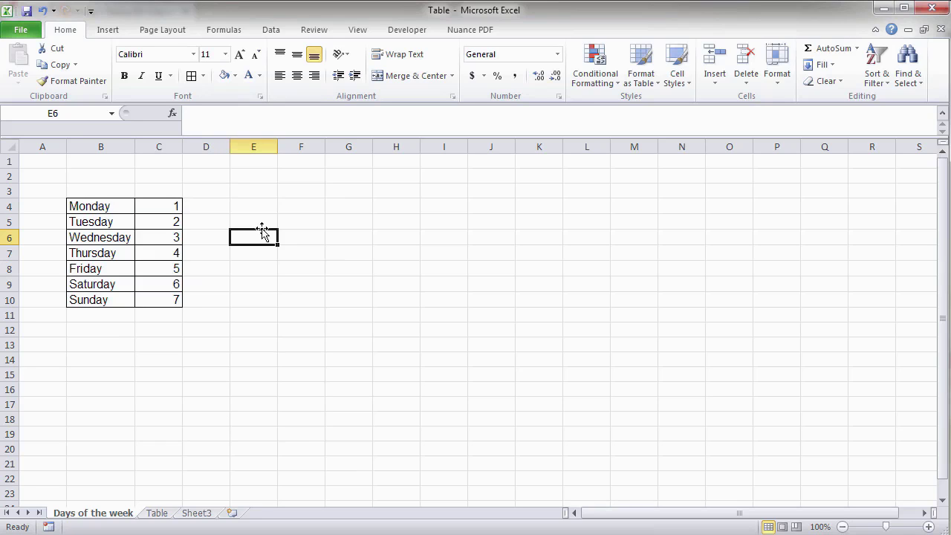
pyautogui.click(257, 220)
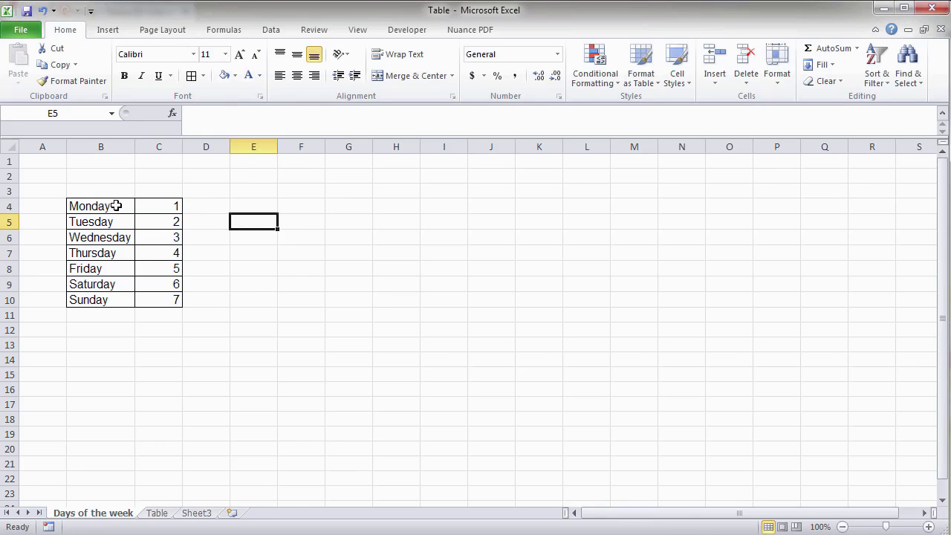
pyautogui.moveTo(116, 206); pyautogui.dragTo(153, 299)
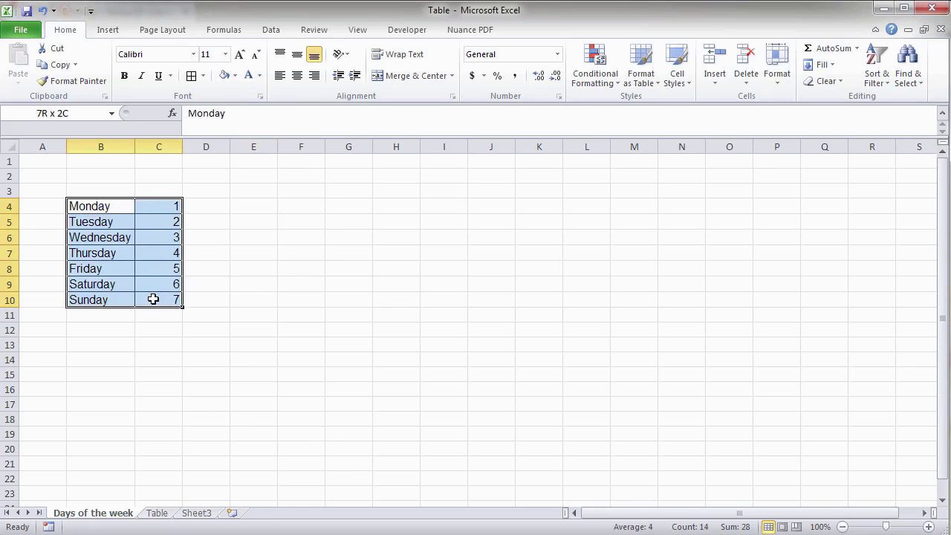
pyautogui.click(203, 75)
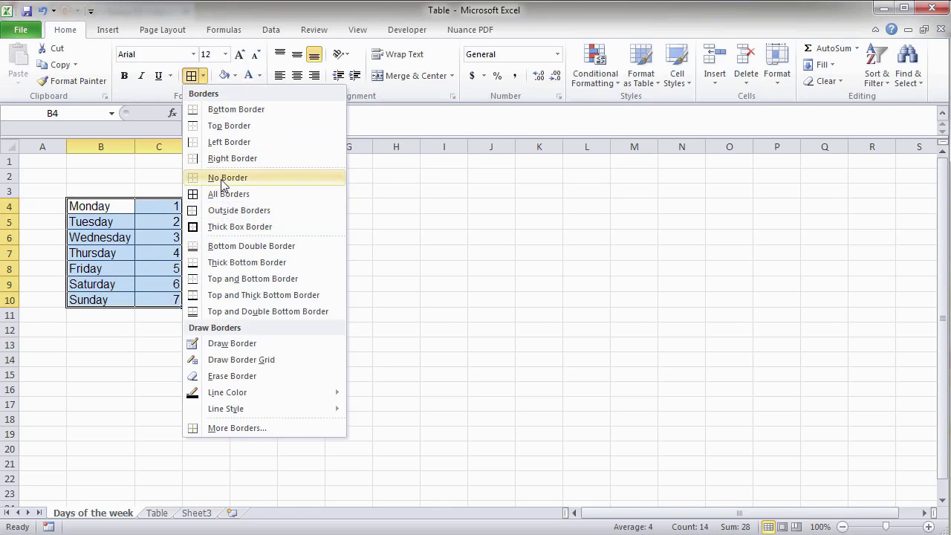
pyautogui.click(222, 180)
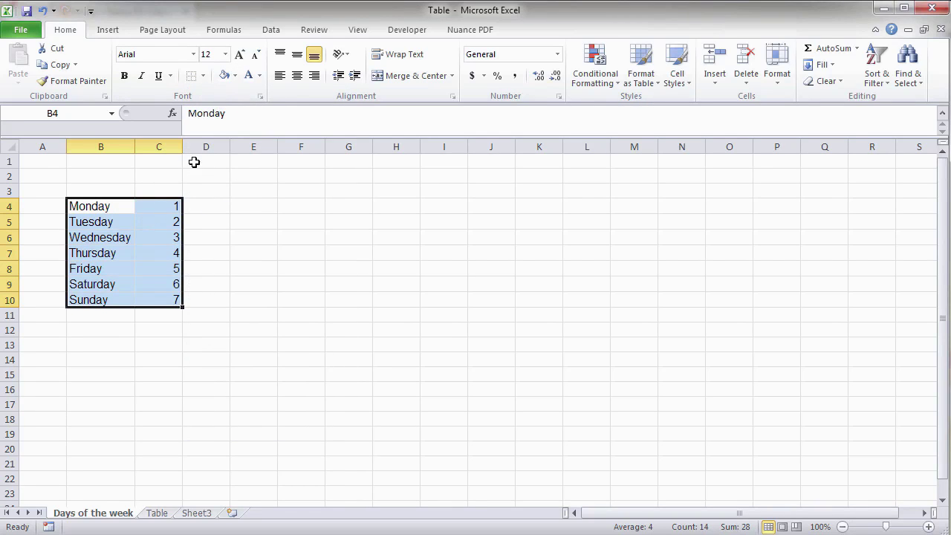
# Apply a medium solid, dark blue outline border to the weekday table in cells B4:C10 through Format Cells
pyautogui.click(203, 76)
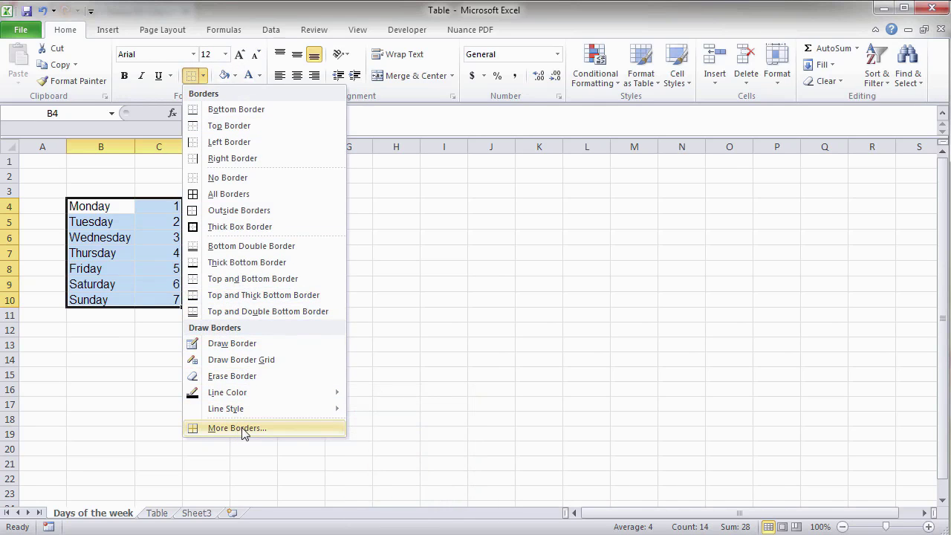
pyautogui.rightClick(136, 270)
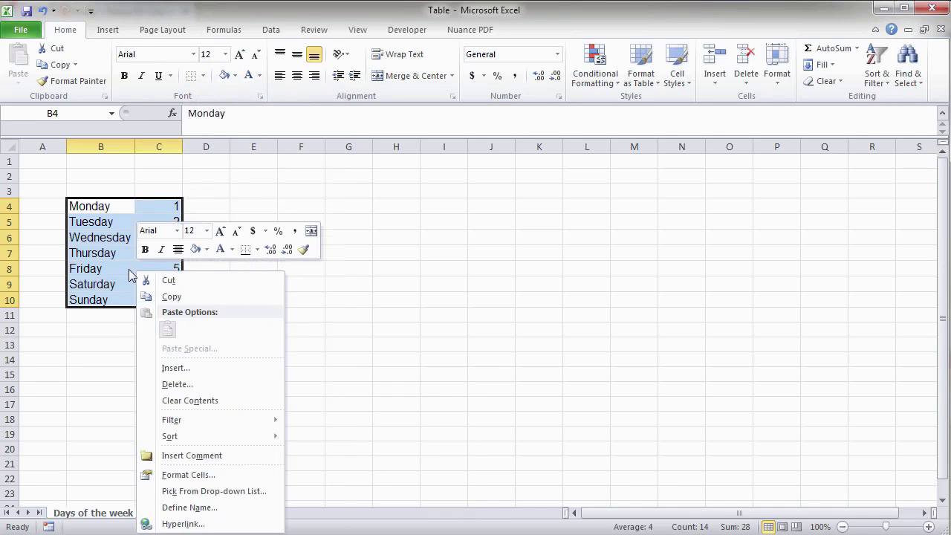
pyautogui.click(188, 474)
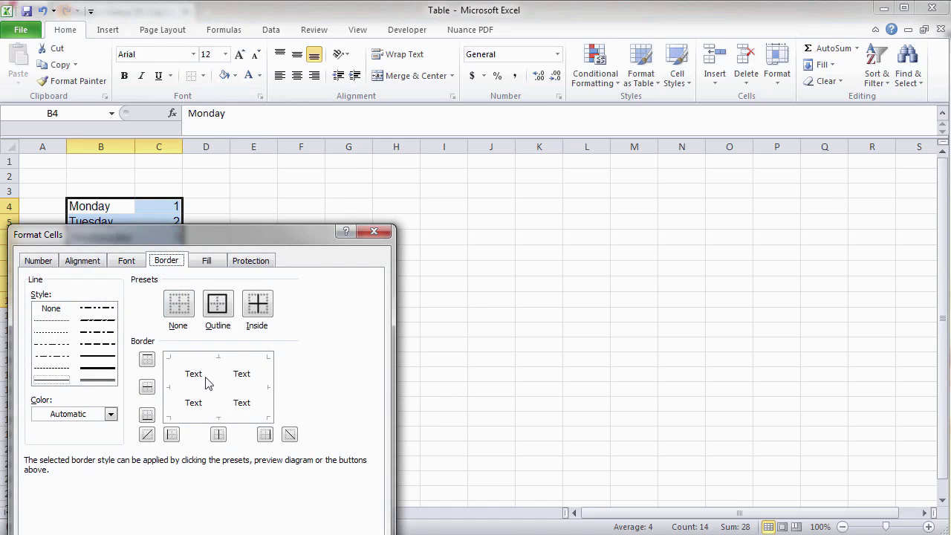
pyautogui.moveTo(172, 236); pyautogui.dragTo(382, 156)
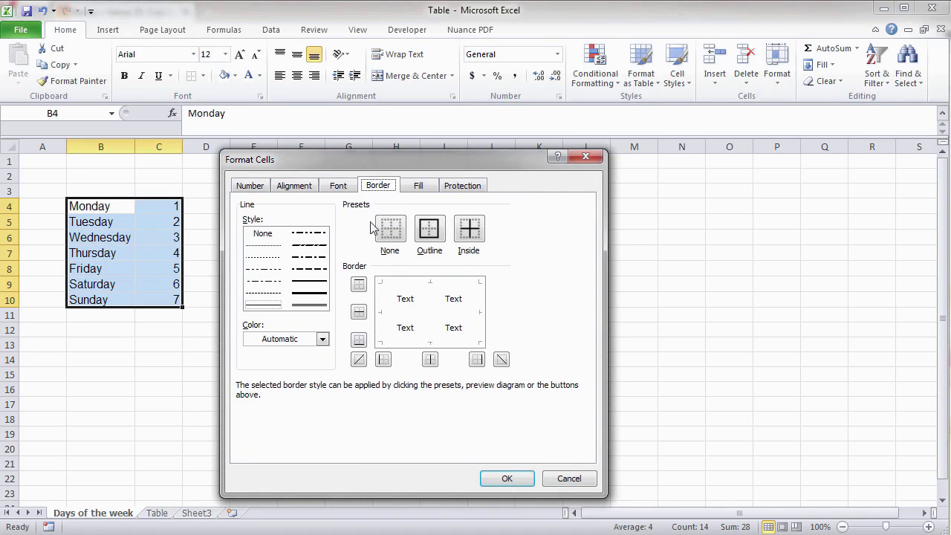
pyautogui.click(323, 287)
pyautogui.click(301, 339)
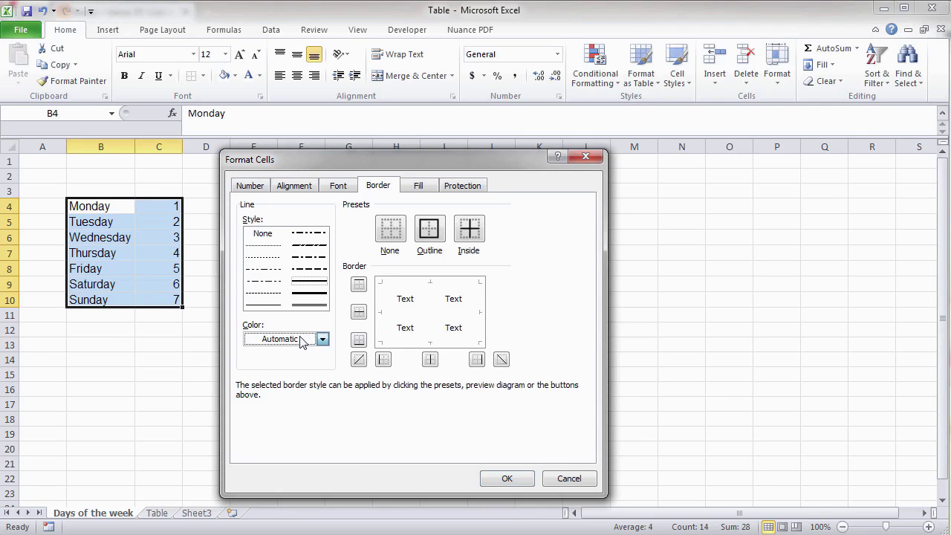
pyautogui.click(301, 339)
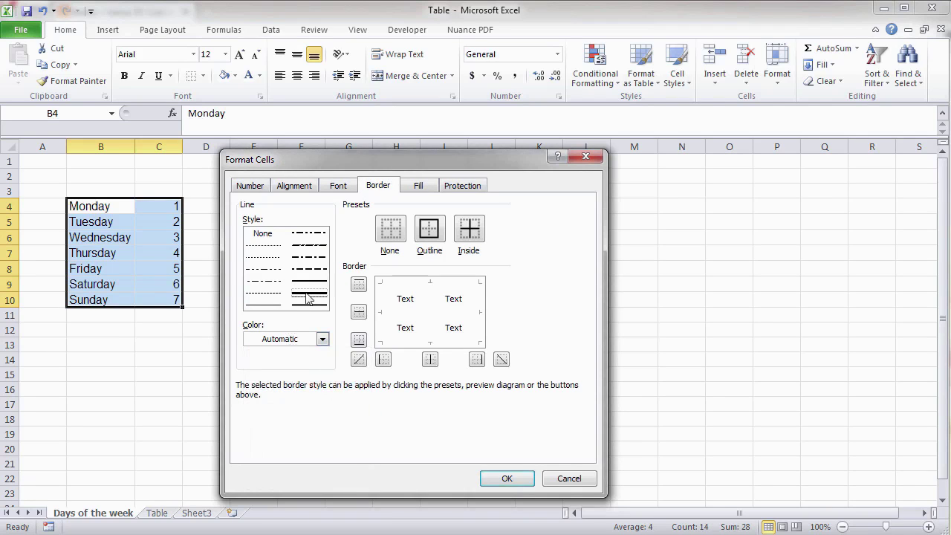
pyautogui.click(307, 284)
pyautogui.click(322, 339)
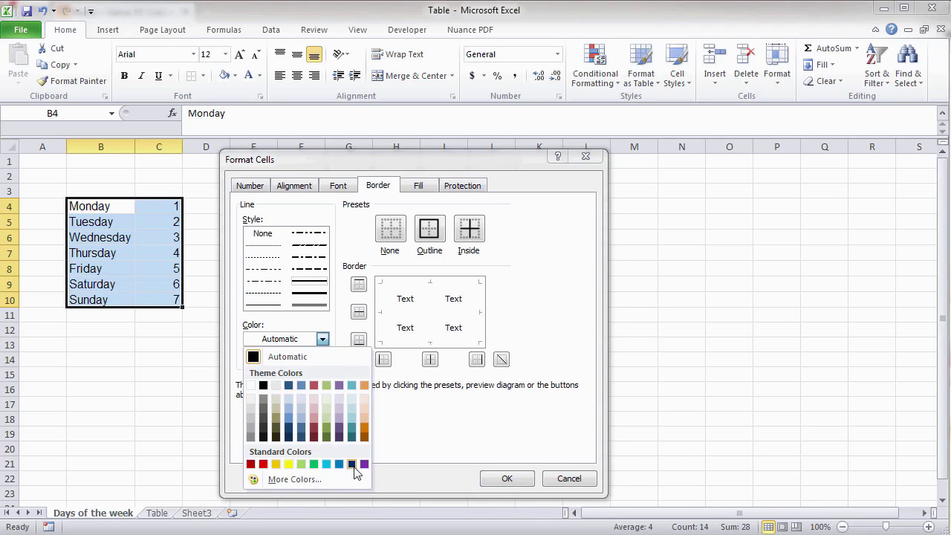
pyautogui.click(352, 465)
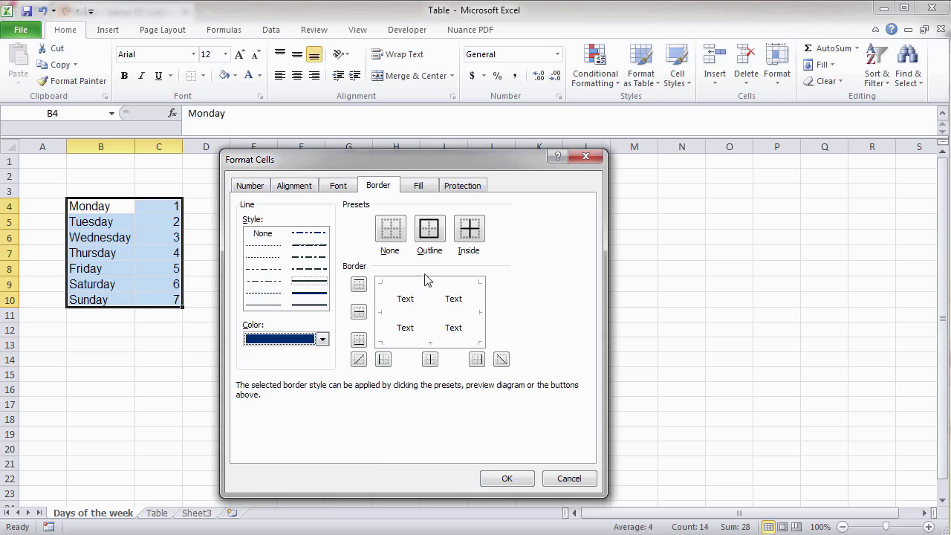
pyautogui.click(438, 237)
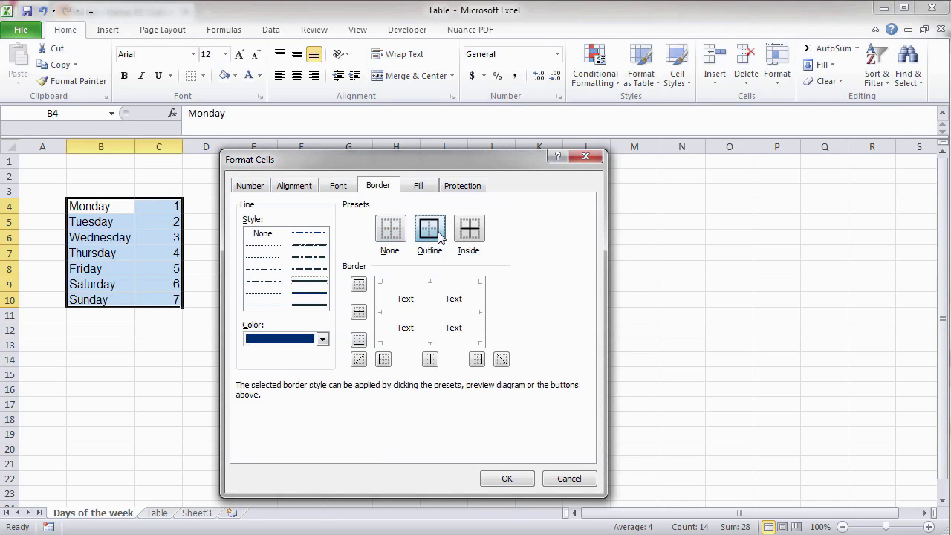
pyautogui.click(517, 481)
pyautogui.click(457, 434)
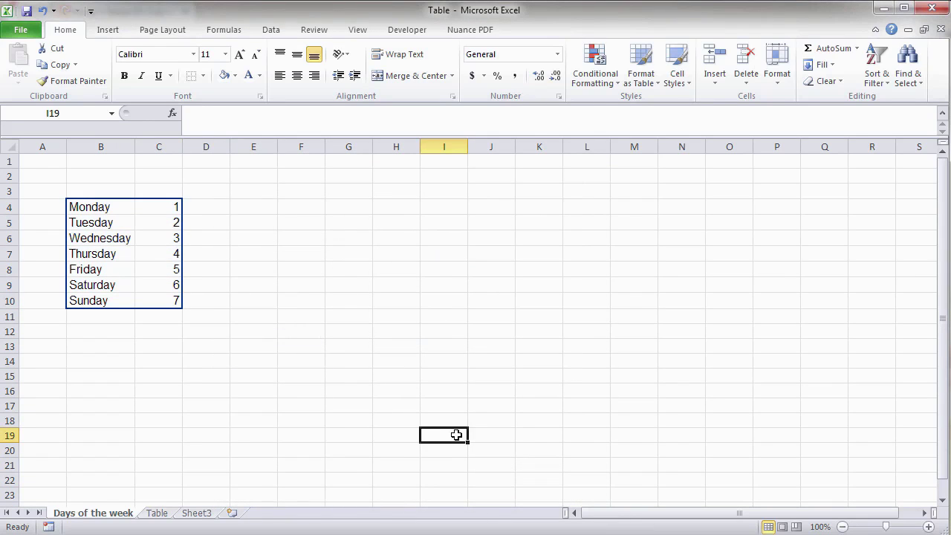
pyautogui.click(341, 369)
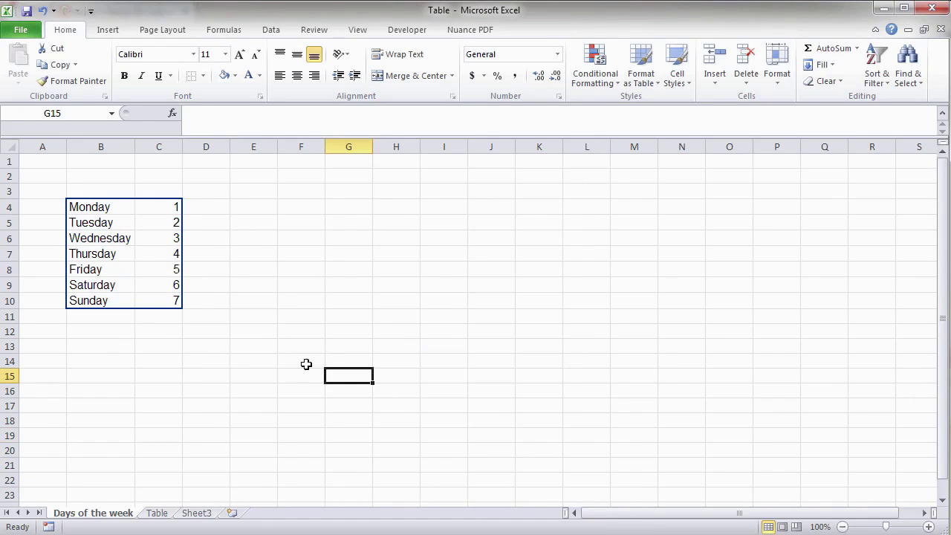
pyautogui.click(308, 365)
# Fill the weekday table in cells B4:C10 with a light grey theme colour
pyautogui.click(101, 208)
pyautogui.moveTo(102, 208); pyautogui.dragTo(159, 298)
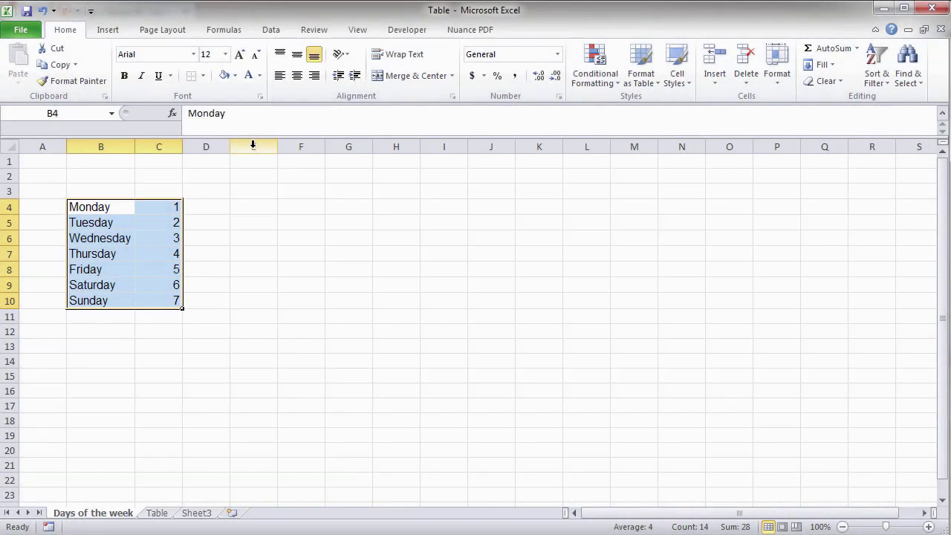
pyautogui.click(236, 75)
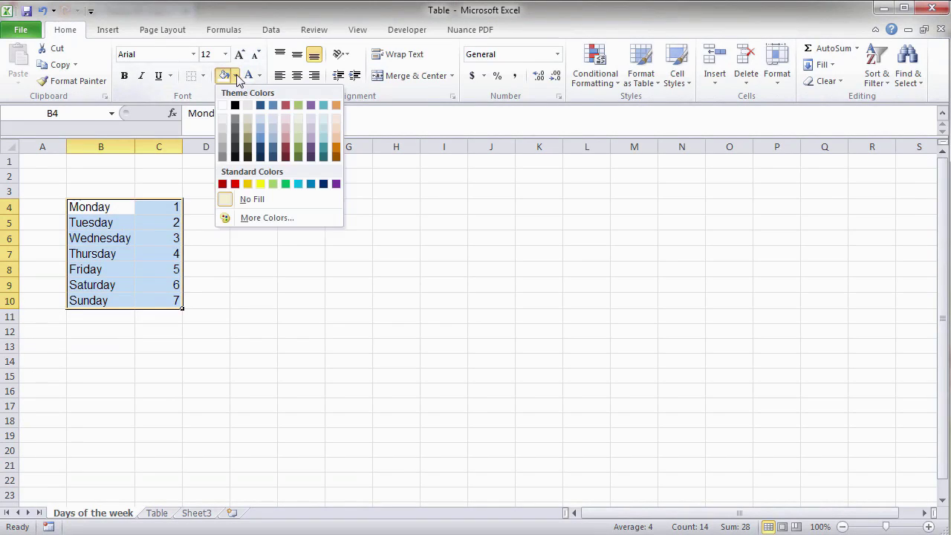
pyautogui.click(224, 139)
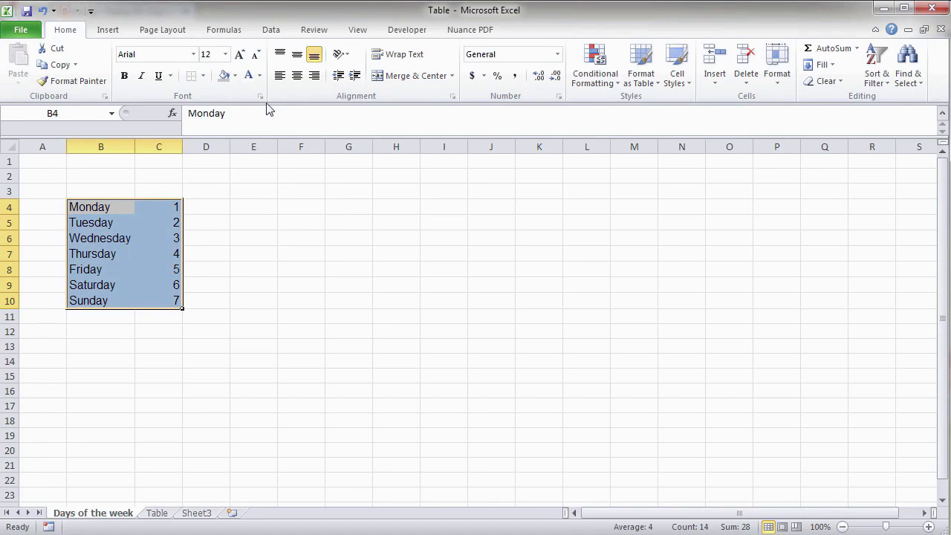
# Change the font colour of the weekday table in cells B4:C10 to white
pyautogui.click(260, 76)
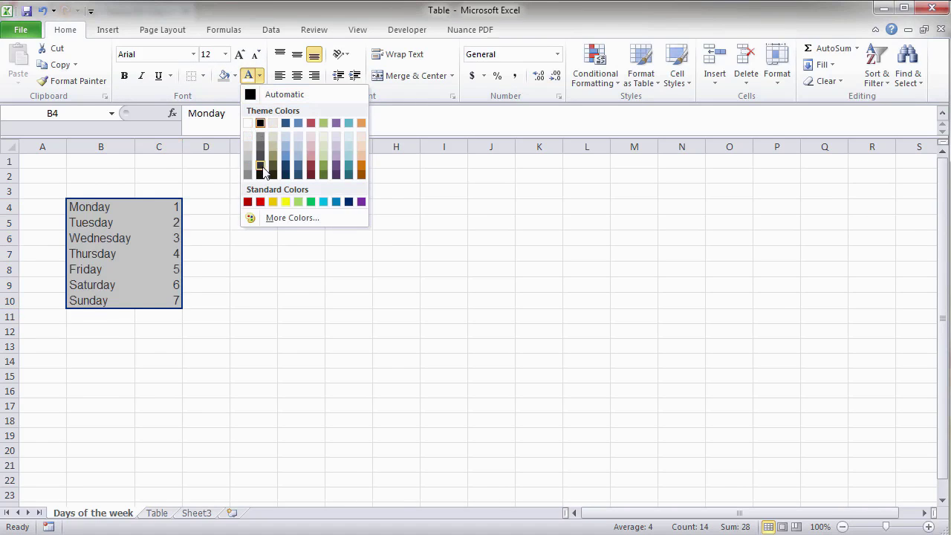
pyautogui.click(248, 124)
pyautogui.click(238, 211)
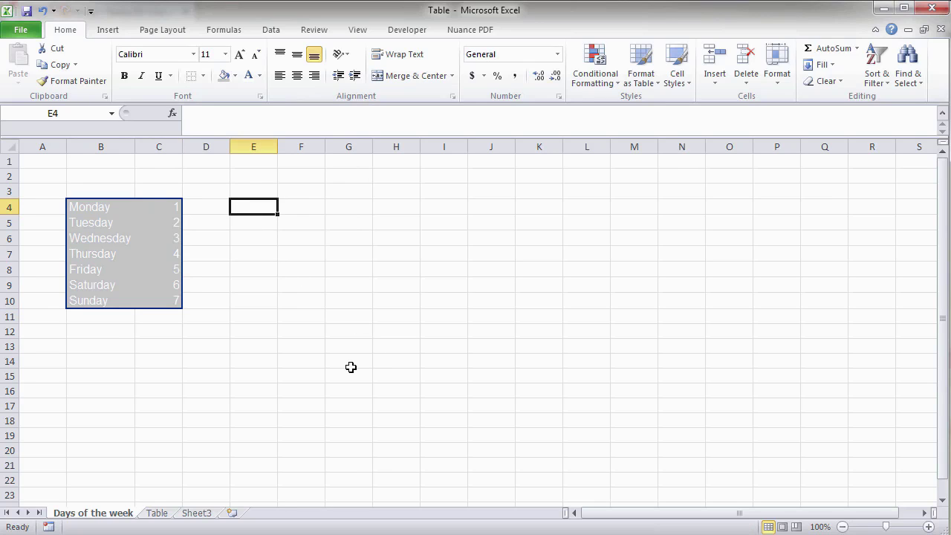
pyautogui.click(254, 253)
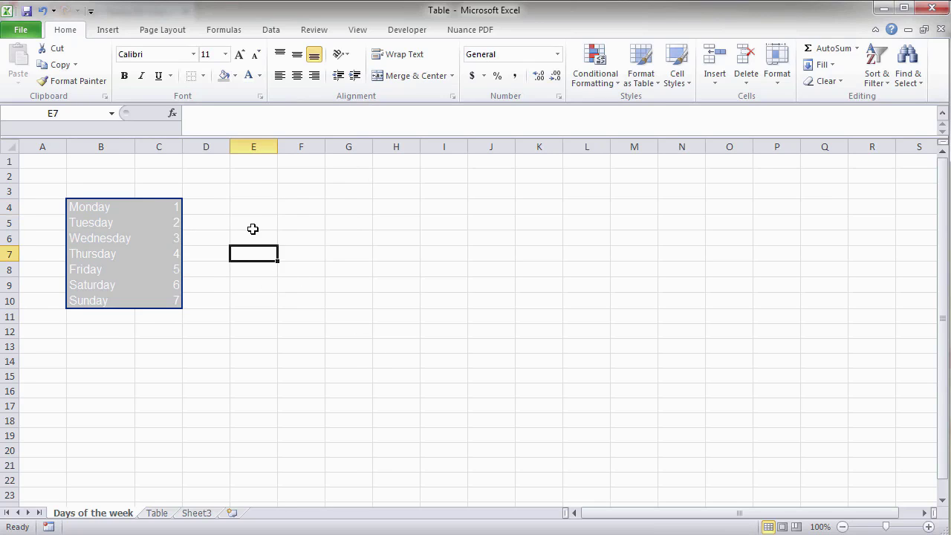
# Left-align the Name column in cells B2:B13 on the Table sheet
pyautogui.click(164, 514)
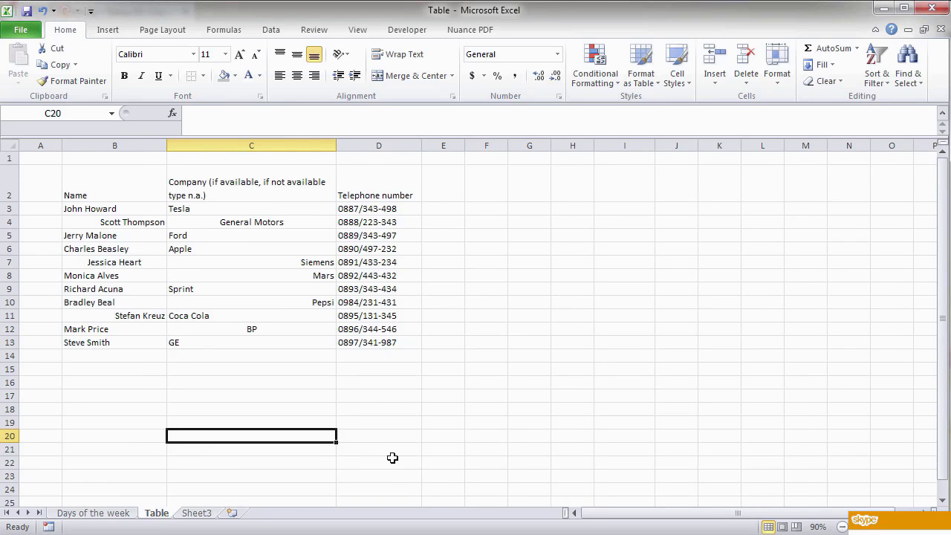
pyautogui.click(382, 425)
pyautogui.click(334, 364)
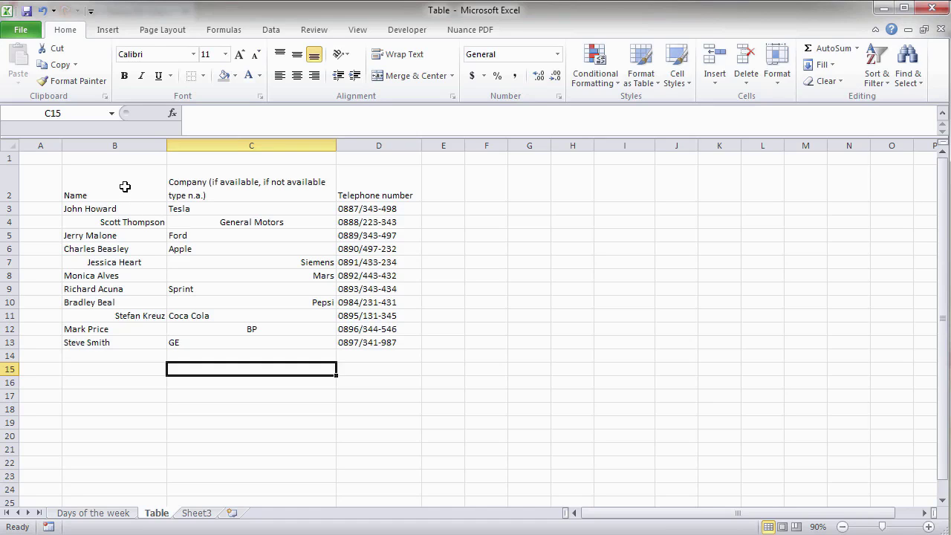
pyautogui.moveTo(125, 183); pyautogui.dragTo(127, 344)
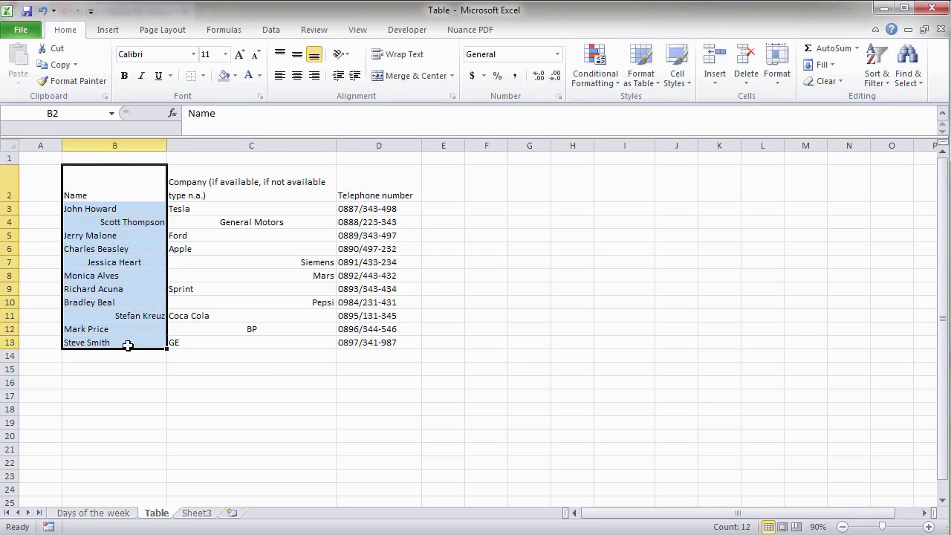
pyautogui.click(282, 77)
pyautogui.click(315, 249)
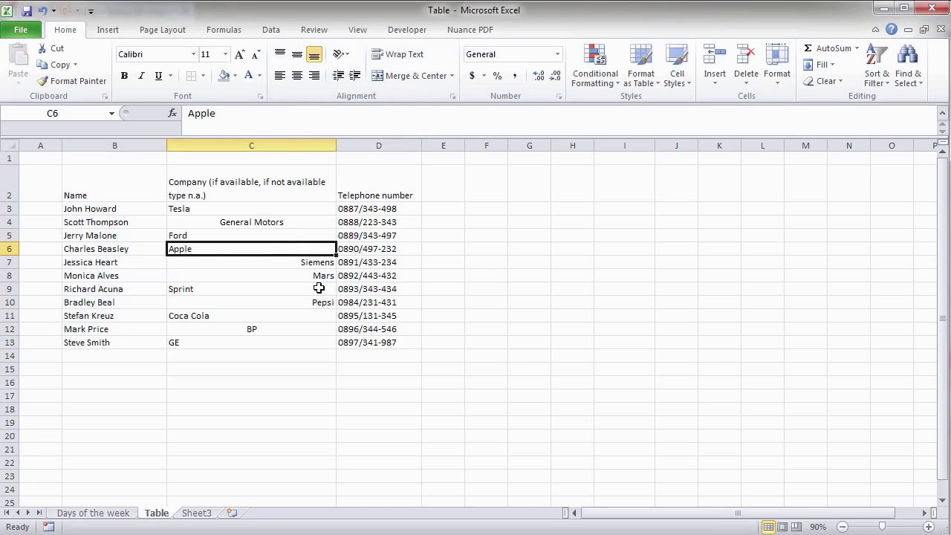
pyautogui.click(303, 399)
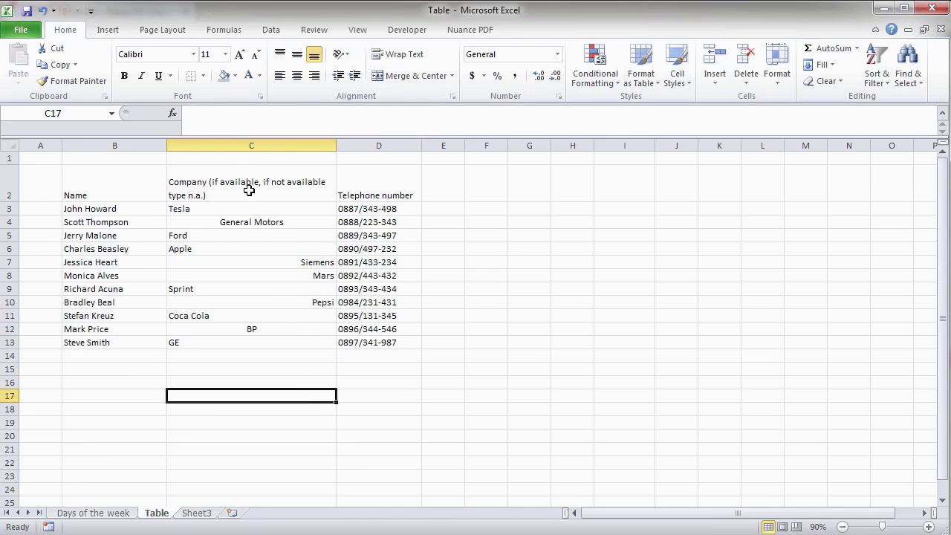
# Left-align the Company column in cells C2:C13 and right-align the Telephone number column in cells D2:D13
pyautogui.moveTo(249, 185); pyautogui.dragTo(260, 341)
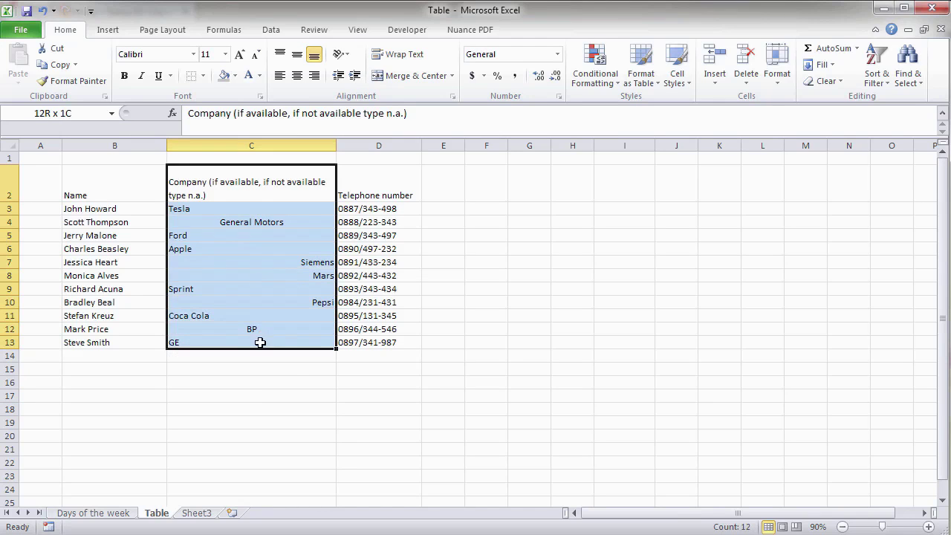
pyautogui.click(281, 75)
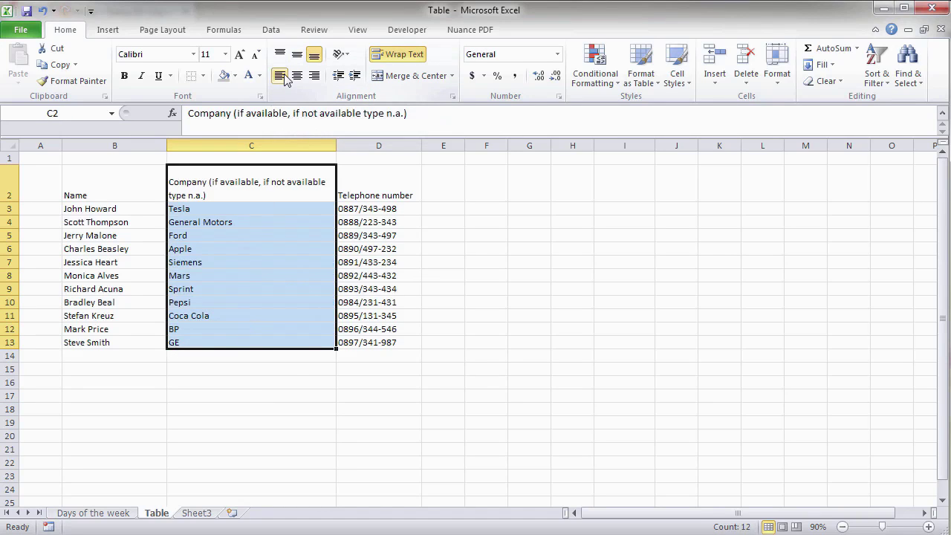
pyautogui.click(257, 381)
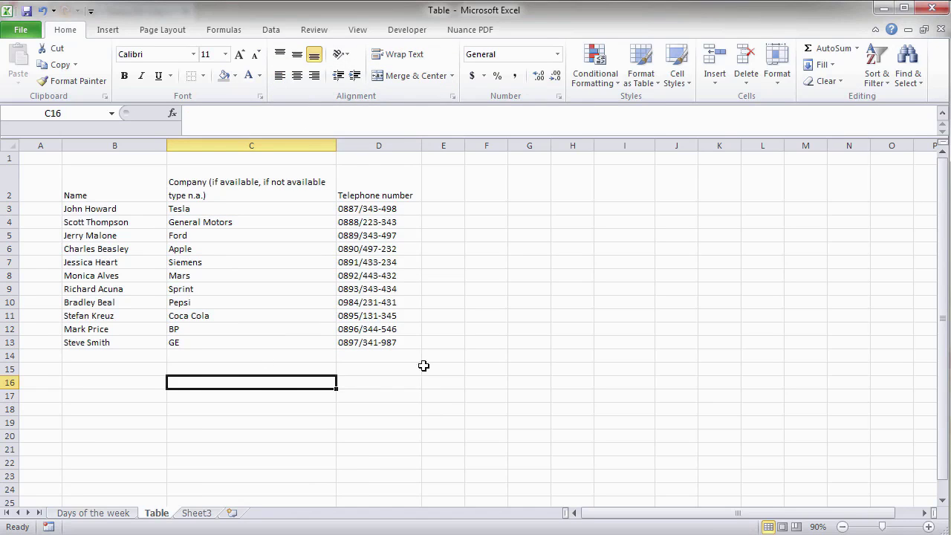
pyautogui.moveTo(376, 183); pyautogui.dragTo(376, 339)
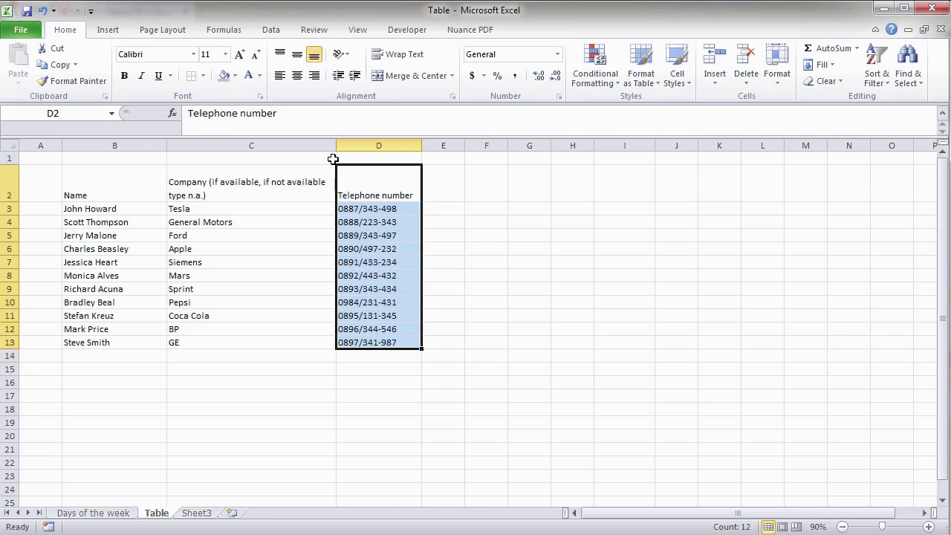
pyautogui.click(315, 76)
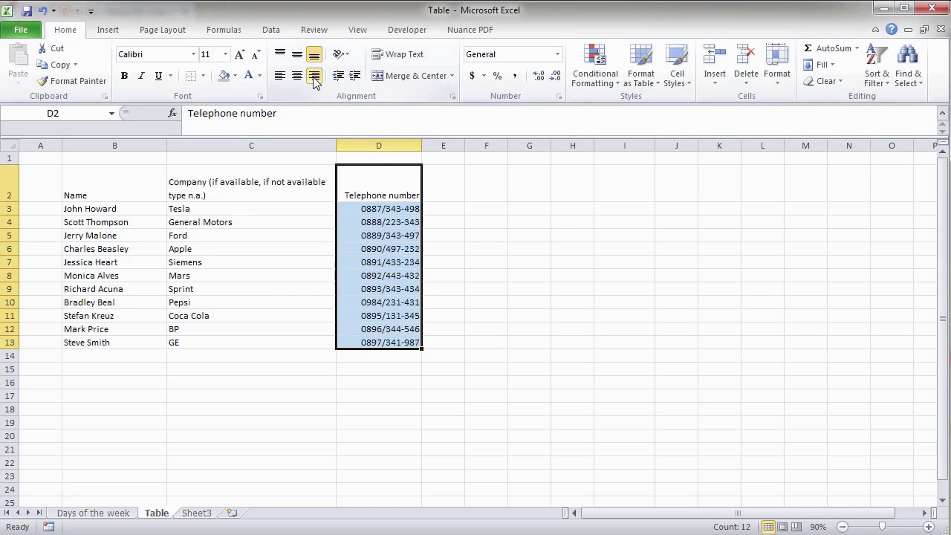
# Top-align the header cells B2:D2 and fit the height of row 2 to its contents
pyautogui.click(291, 291)
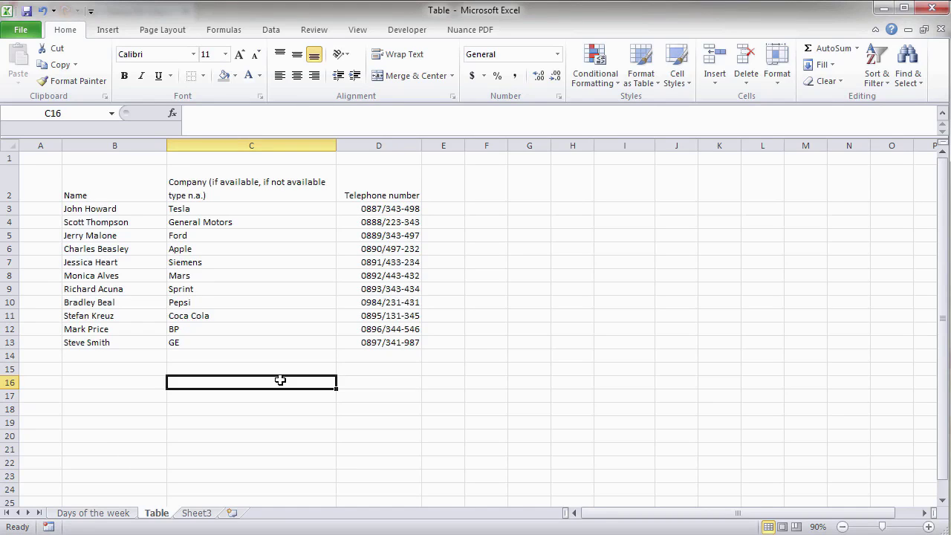
pyautogui.click(148, 185)
pyautogui.moveTo(149, 184); pyautogui.dragTo(343, 193)
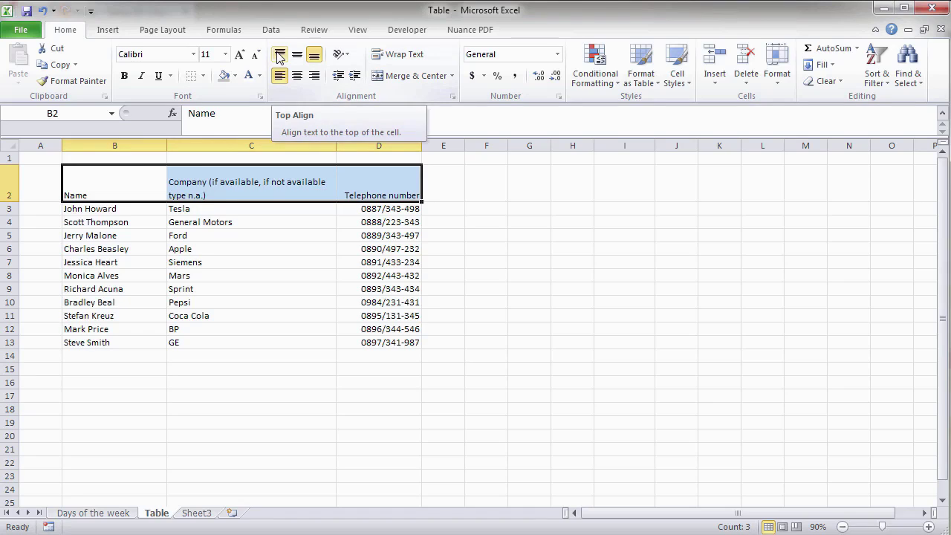
pyautogui.click(279, 56)
pyautogui.click(250, 233)
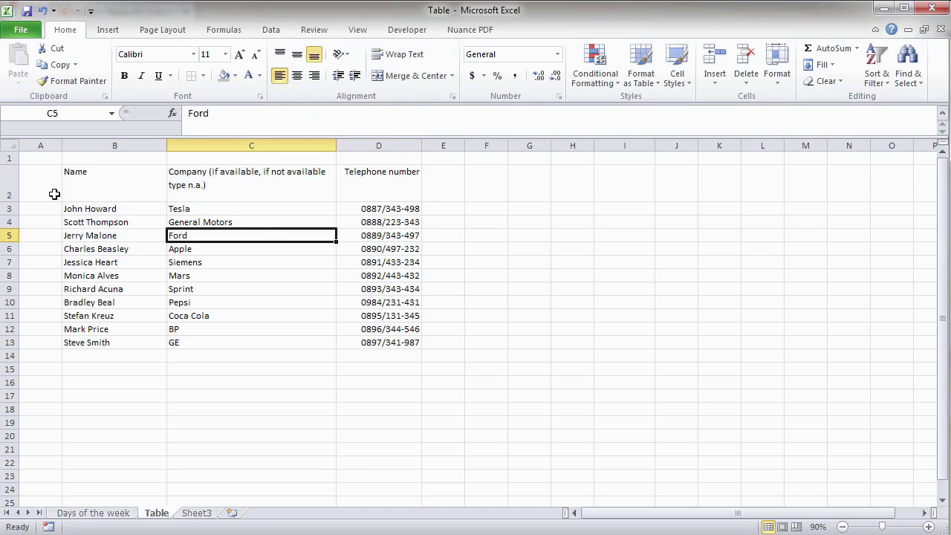
pyautogui.doubleClick(10, 201)
pyautogui.click(149, 319)
pyautogui.click(178, 372)
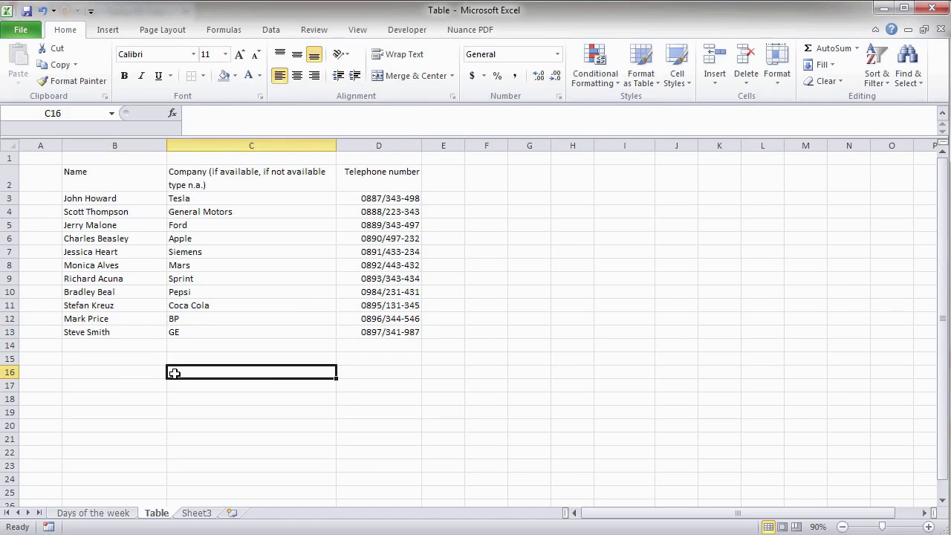
# Fill the contact table in cells B2:D13 with the white theme colour
pyautogui.click(124, 178)
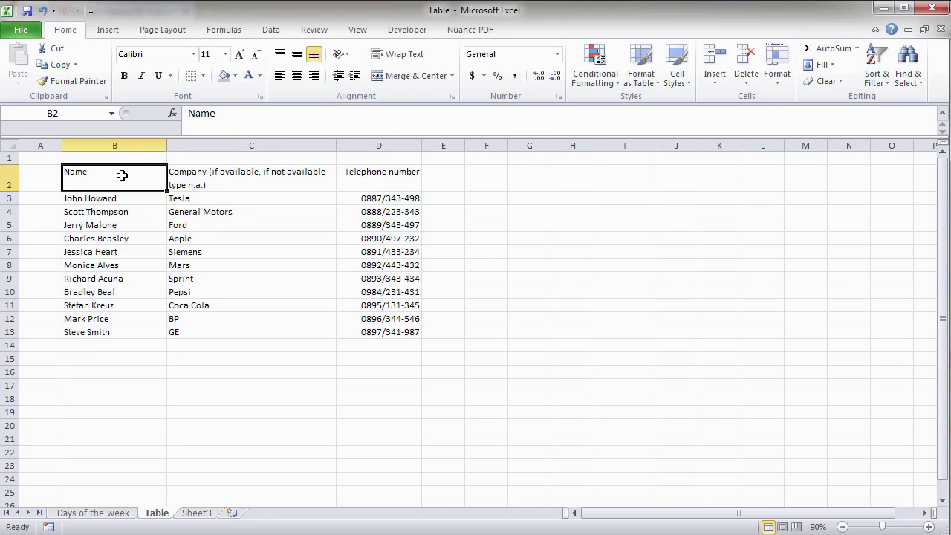
pyautogui.moveTo(124, 178); pyautogui.dragTo(371, 328)
pyautogui.click(235, 76)
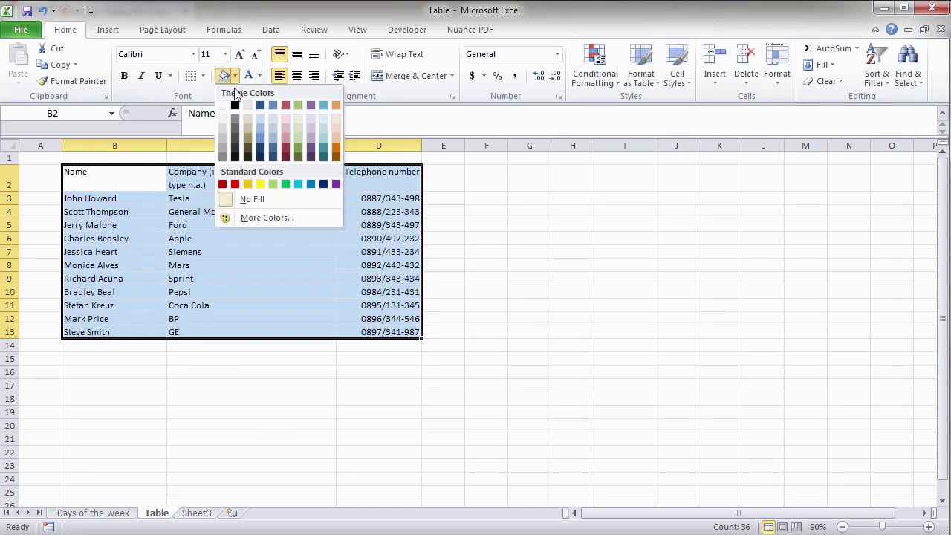
pyautogui.click(224, 107)
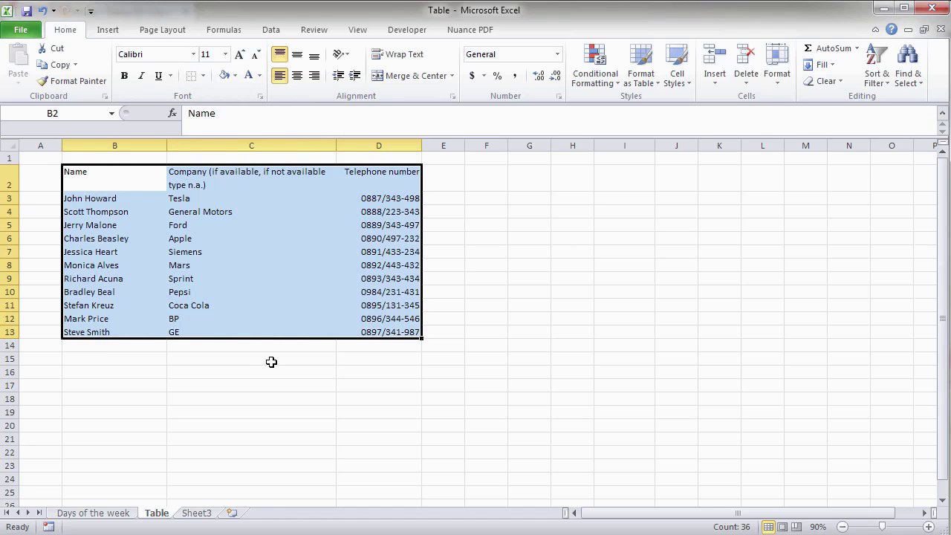
pyautogui.click(235, 76)
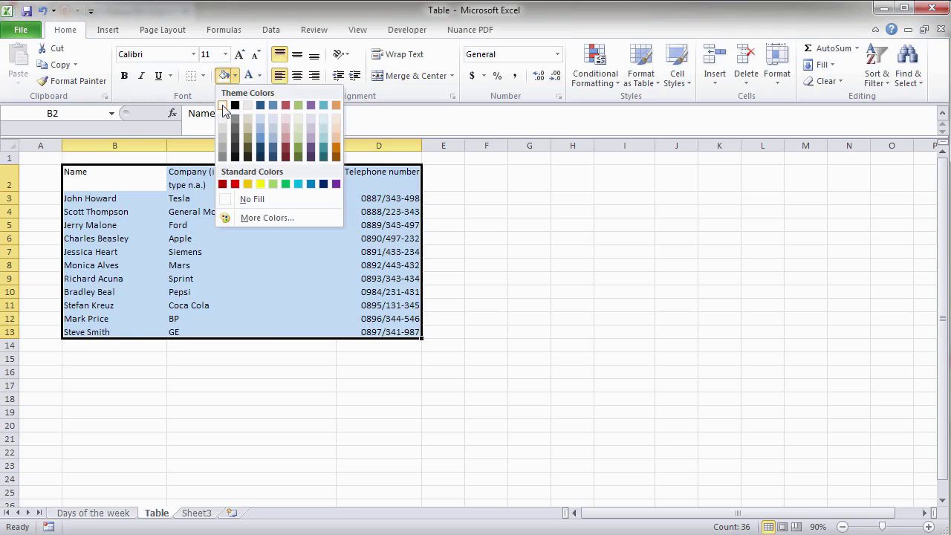
pyautogui.click(224, 107)
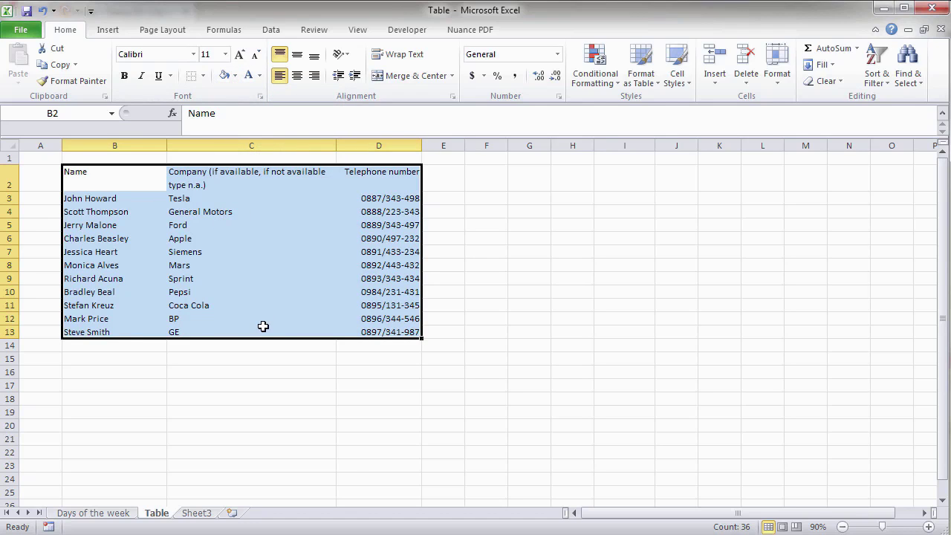
pyautogui.click(257, 355)
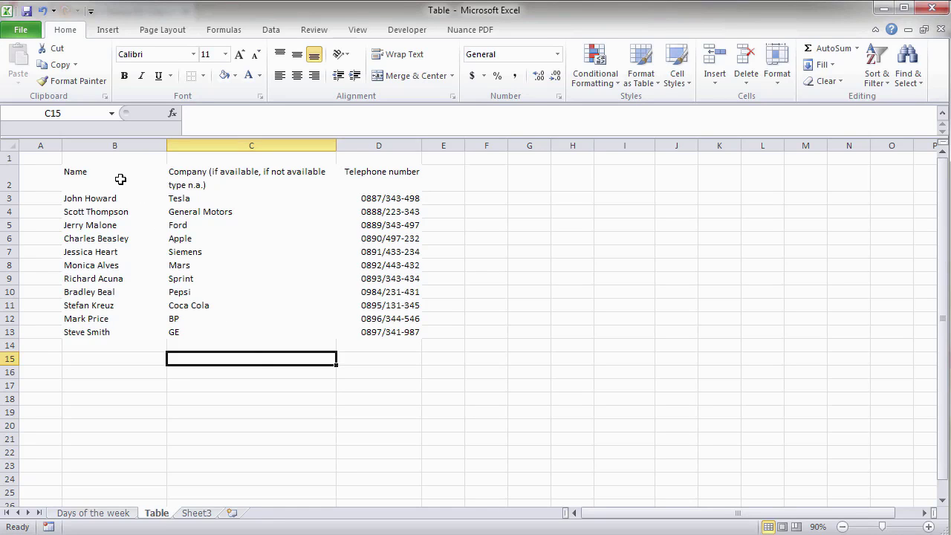
# Make the header text in cells B2:D2 bold with a dark blue font colour
pyautogui.moveTo(120, 179); pyautogui.dragTo(352, 172)
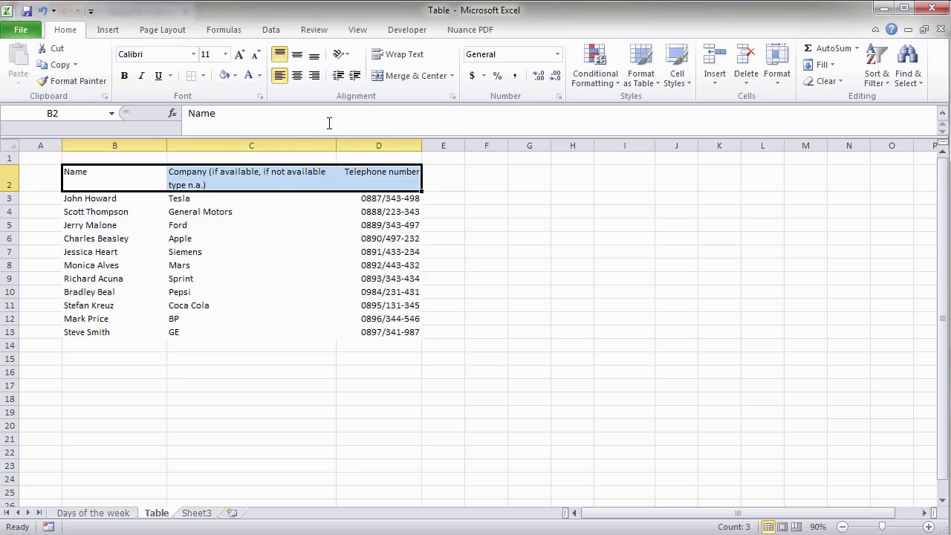
pyautogui.click(259, 78)
pyautogui.click(347, 201)
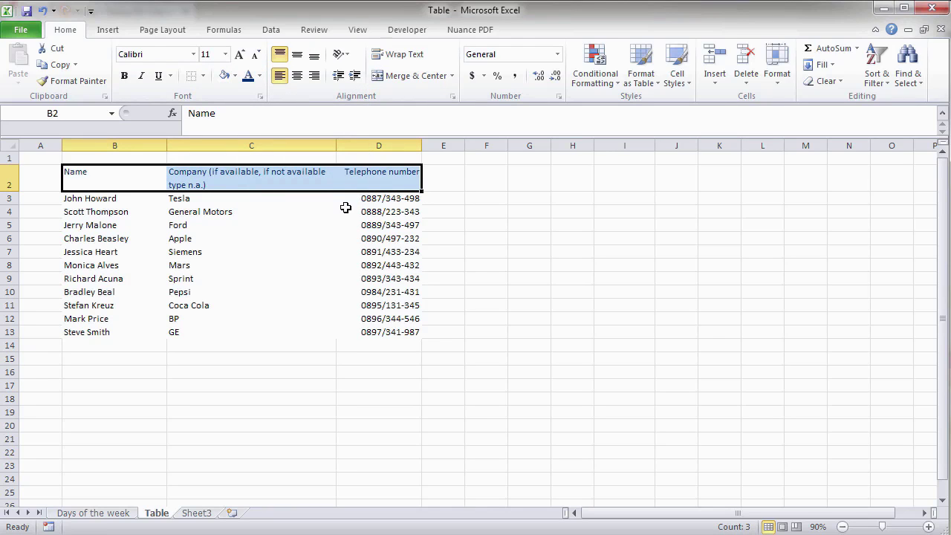
pyautogui.hotkey('ctrl', 'b')
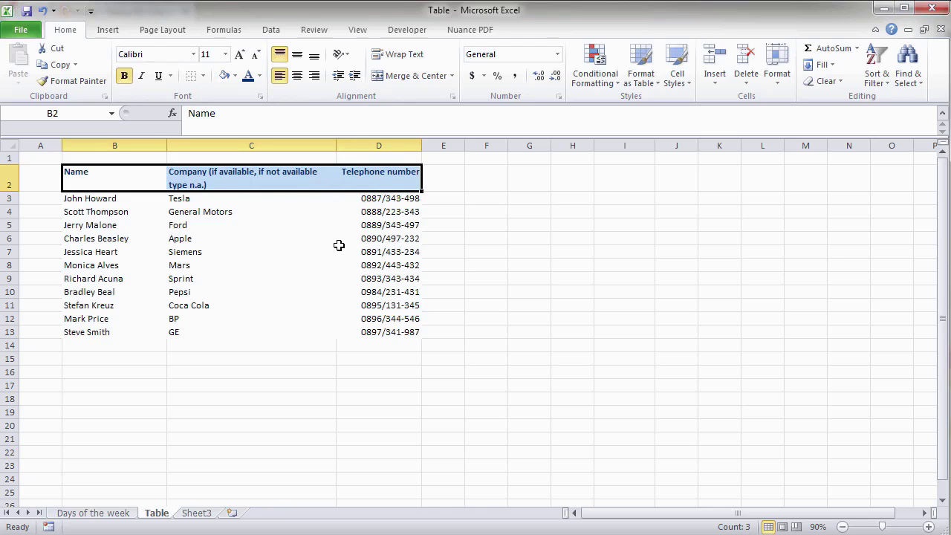
pyautogui.click(343, 243)
# Add a dark blue, medium-weight solid bottom border to the header cells B2:D2
pyautogui.moveTo(136, 178); pyautogui.dragTo(354, 172)
pyautogui.rightClick(313, 181)
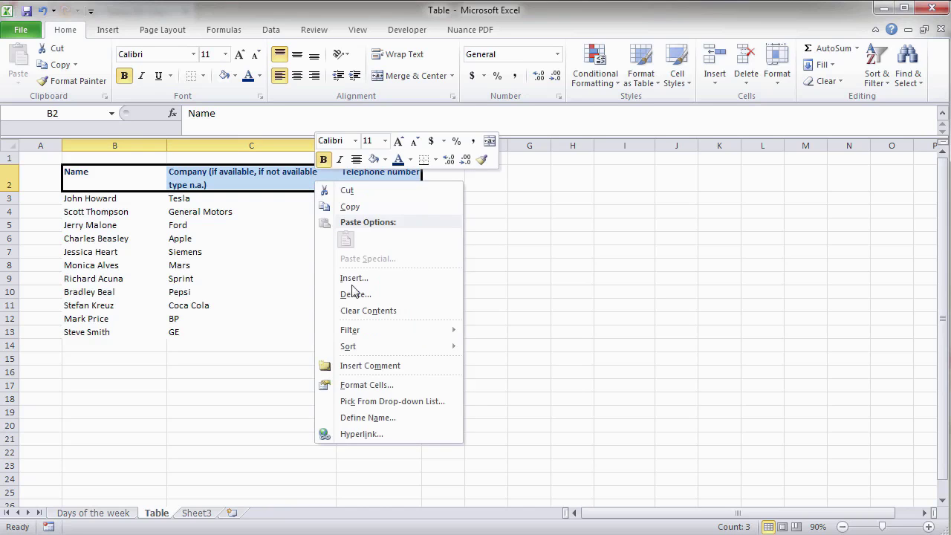
pyautogui.click(387, 387)
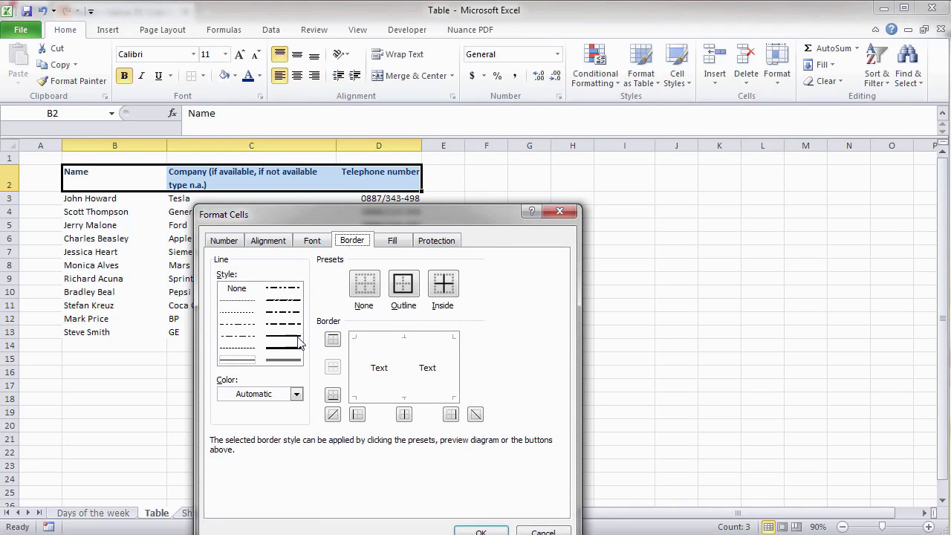
pyautogui.click(297, 362)
pyautogui.click(297, 394)
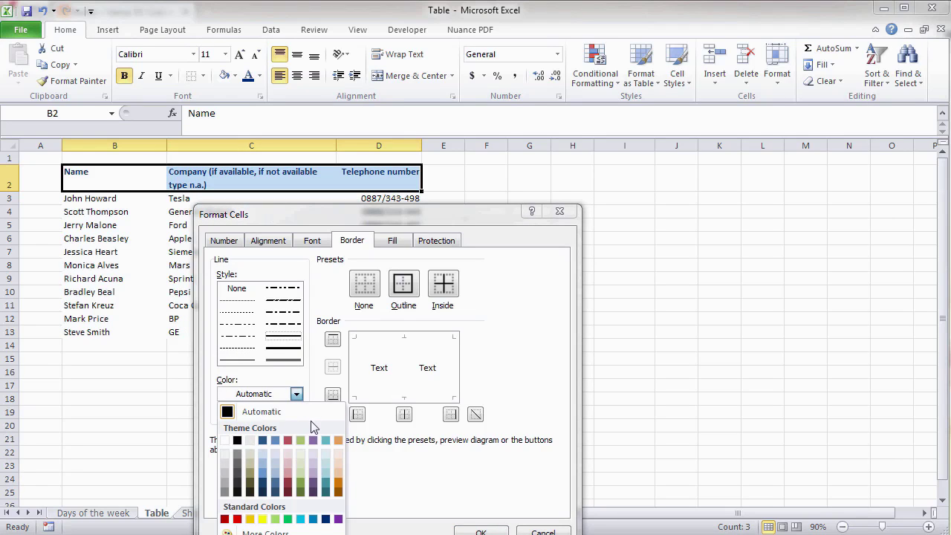
pyautogui.click(327, 519)
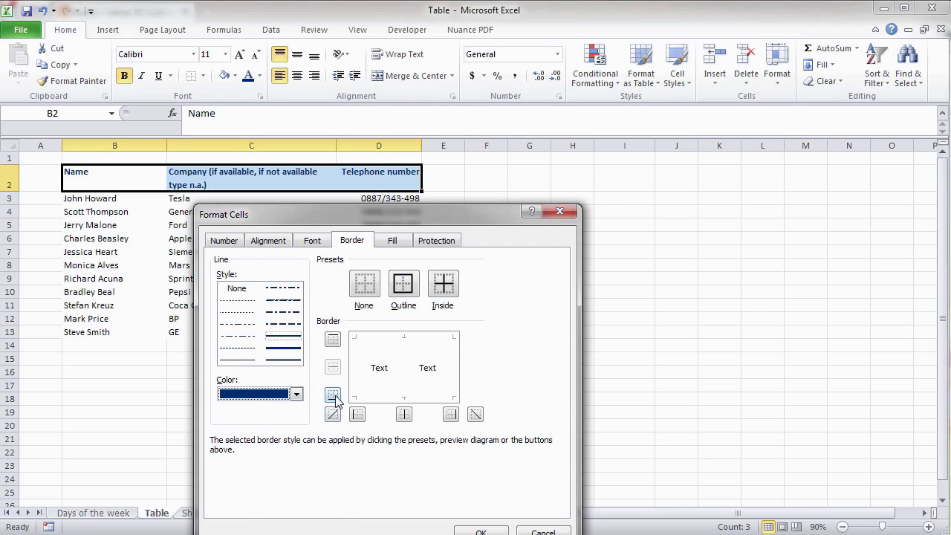
pyautogui.click(335, 396)
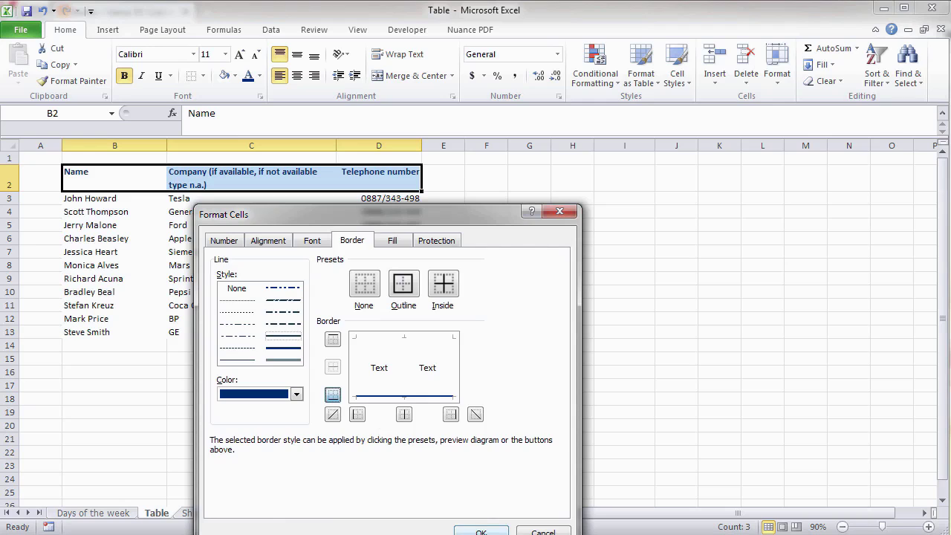
pyautogui.click(482, 530)
pyautogui.click(490, 418)
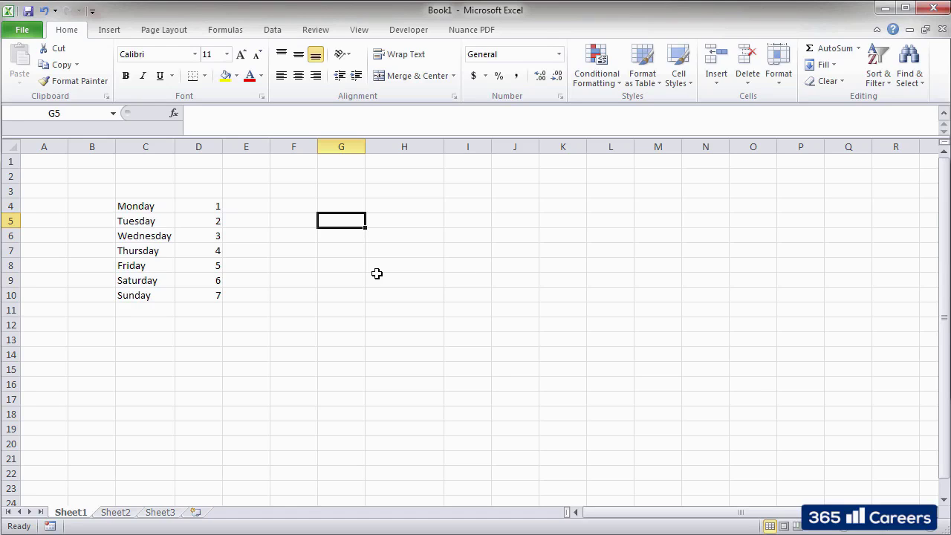
# Select the whole of column D and the whole of row 7 on Sheet1 of Book1 by their headings
pyautogui.click(201, 146)
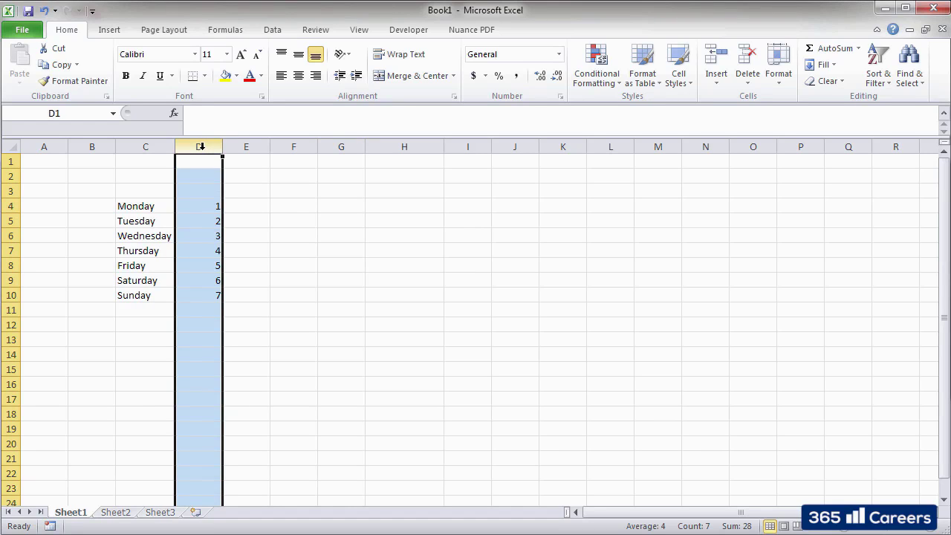
pyautogui.click(119, 278)
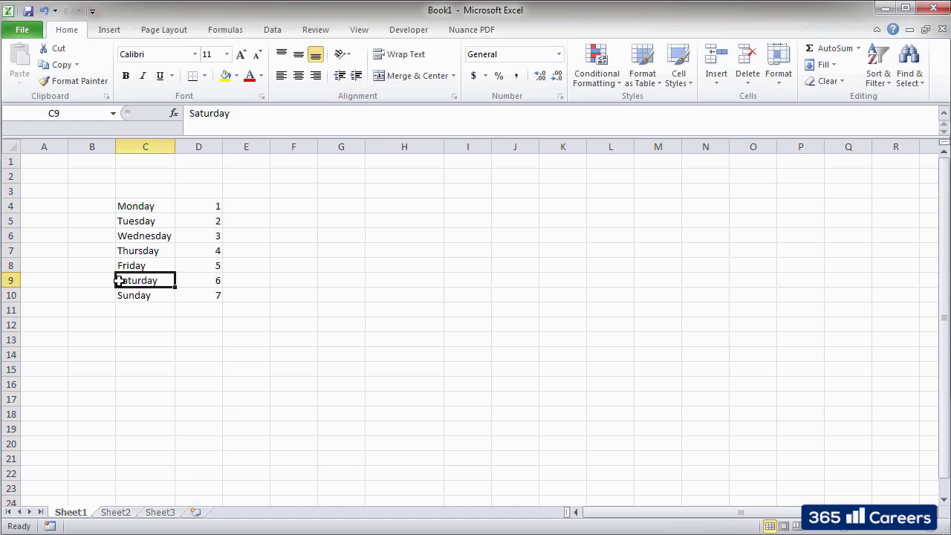
pyautogui.click(9, 251)
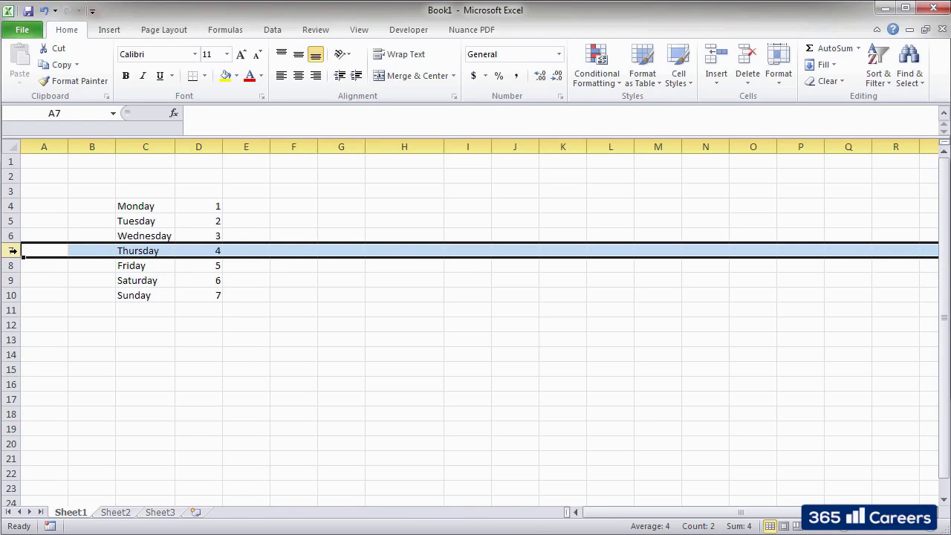
pyautogui.click(211, 231)
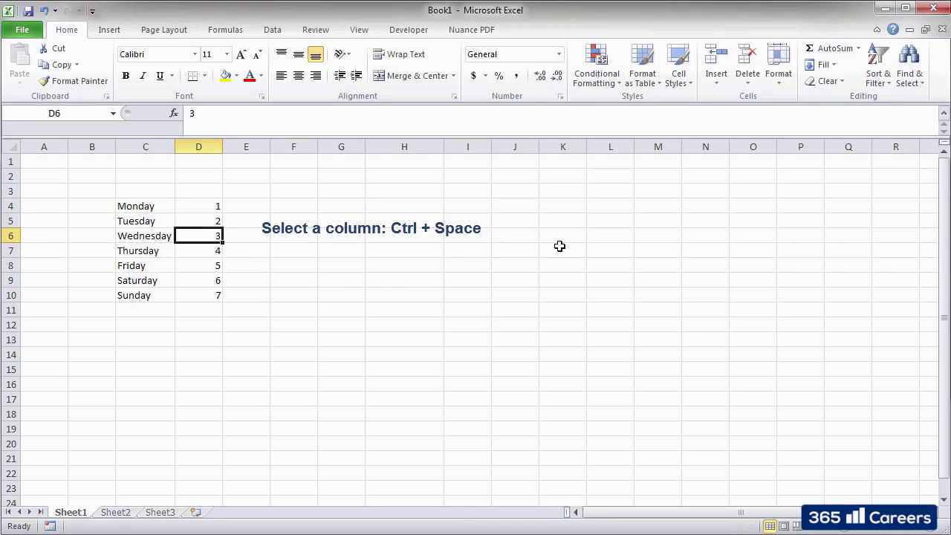
# Select entire column D starting from cell D6, and entire row 8 starting from cell D8
pyautogui.hotkey('ctrl', 'space')
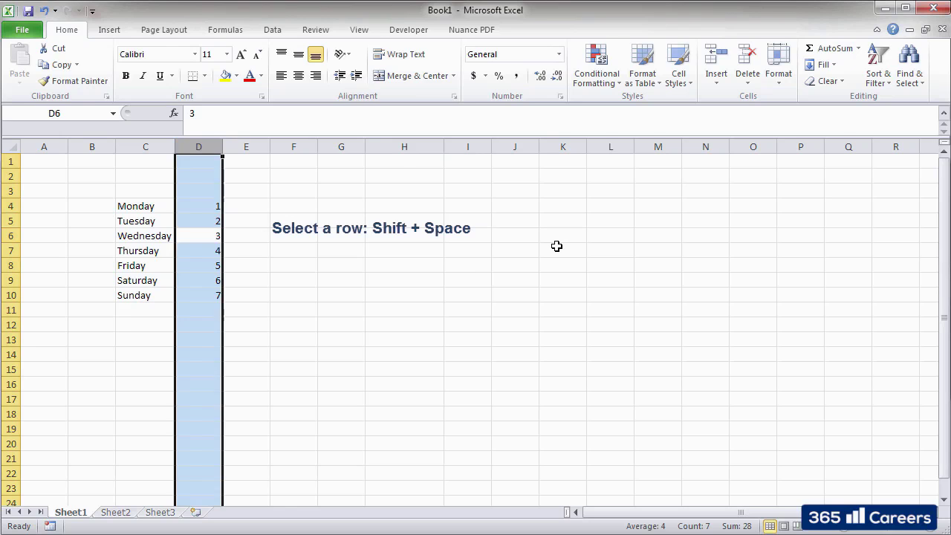
pyautogui.click(213, 264)
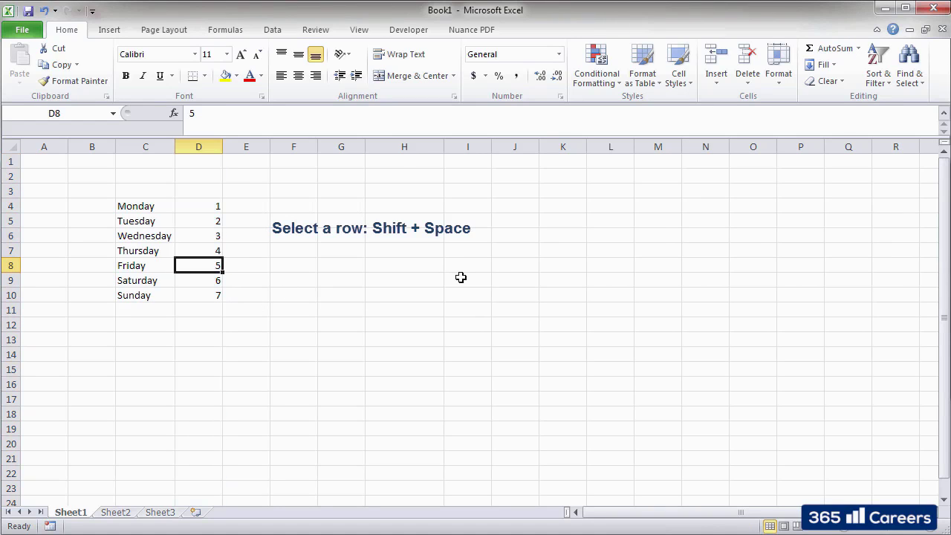
pyautogui.hotkey('shift', 'space')
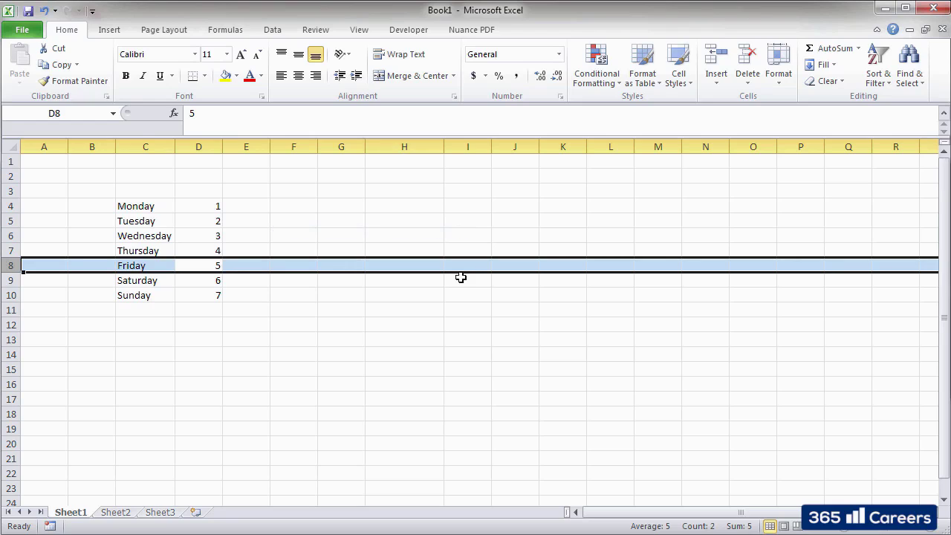
pyautogui.click(303, 294)
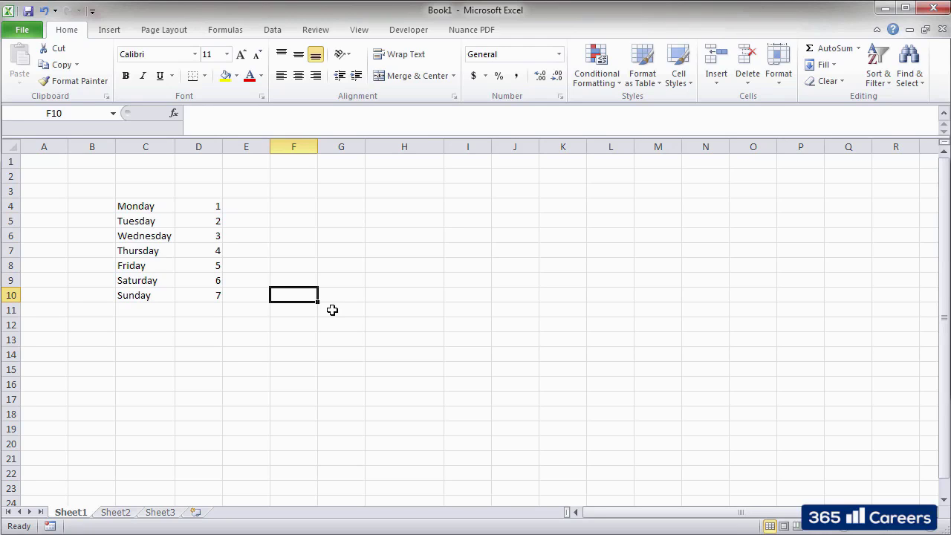
# Widen column D slightly by hand
pyautogui.click(198, 145)
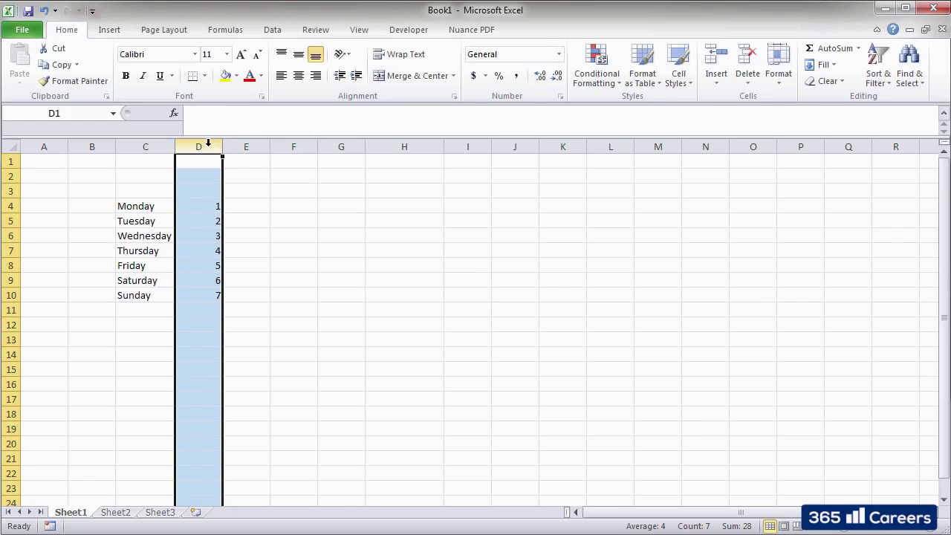
pyautogui.moveTo(221, 146)
pyautogui.mouseDown()
pyautogui.moveTo(301, 151)
pyautogui.moveTo(221, 160)
pyautogui.moveTo(231, 158)
pyautogui.mouseUp()
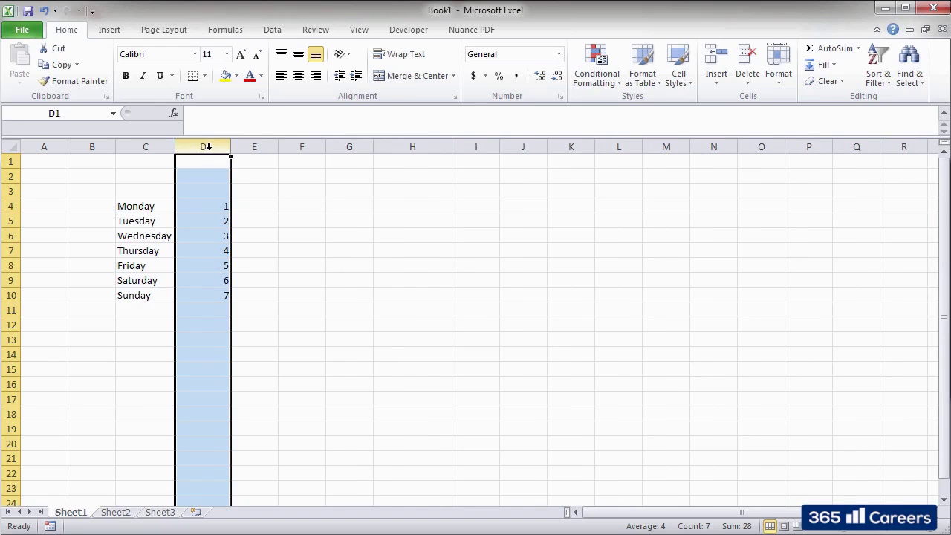
# Insert a blank column between the weekday names and their numbers
pyautogui.rightClick(210, 149)
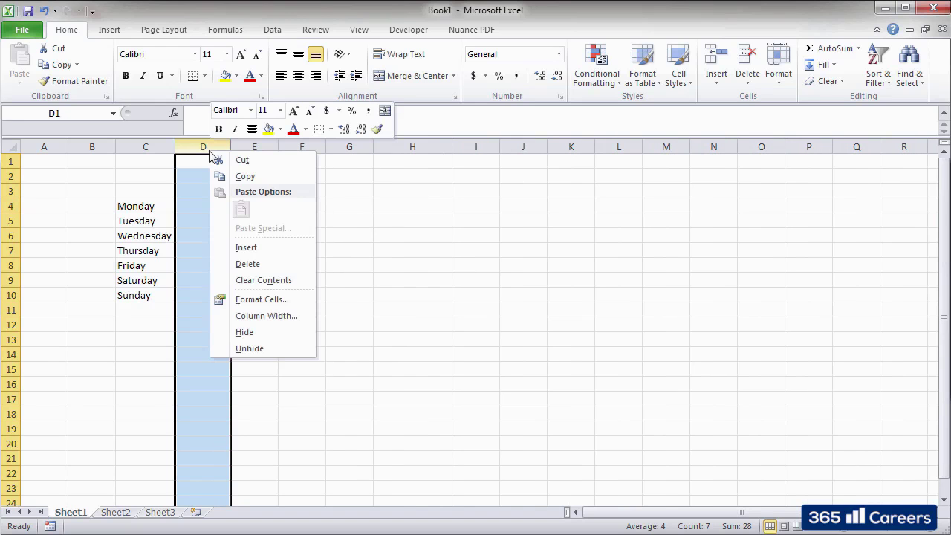
pyautogui.click(258, 253)
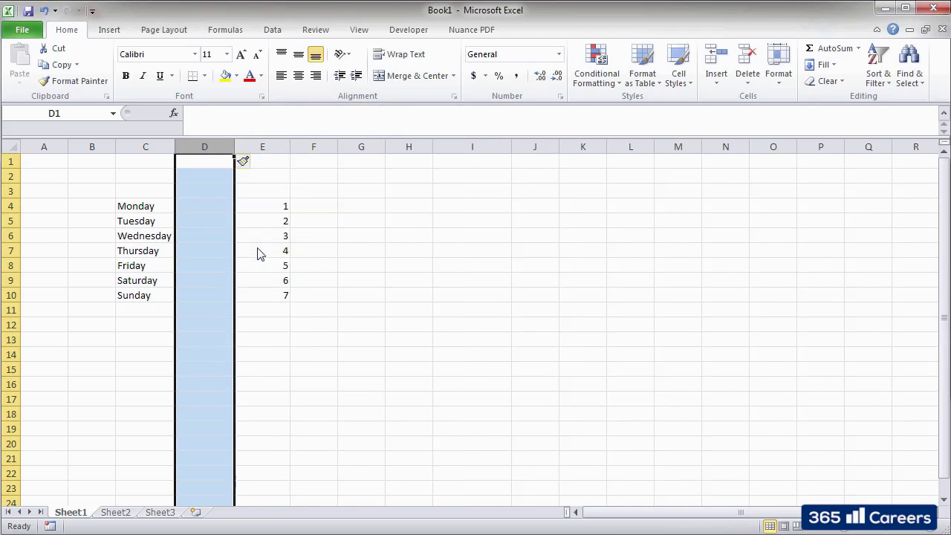
pyautogui.click(301, 339)
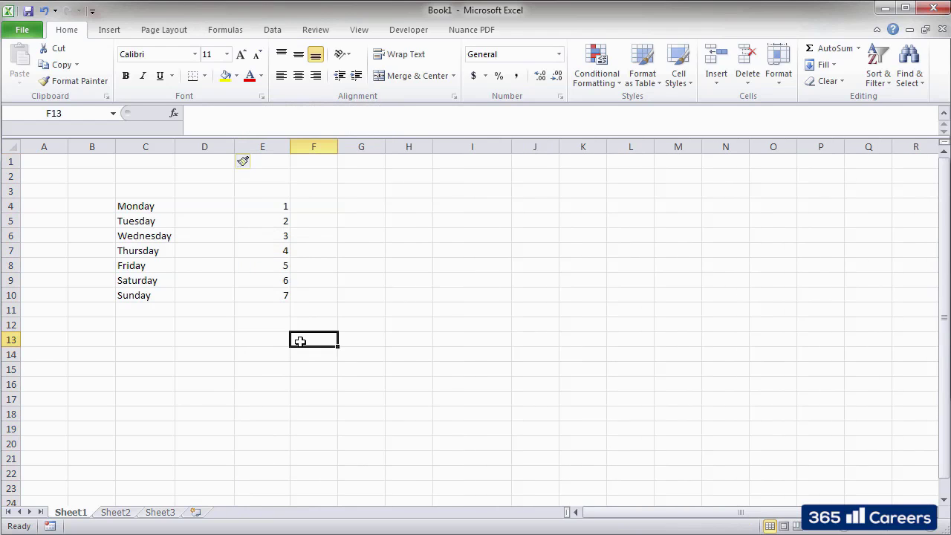
# Delete the blank column D between the weekday names and the numbers
pyautogui.click(206, 146)
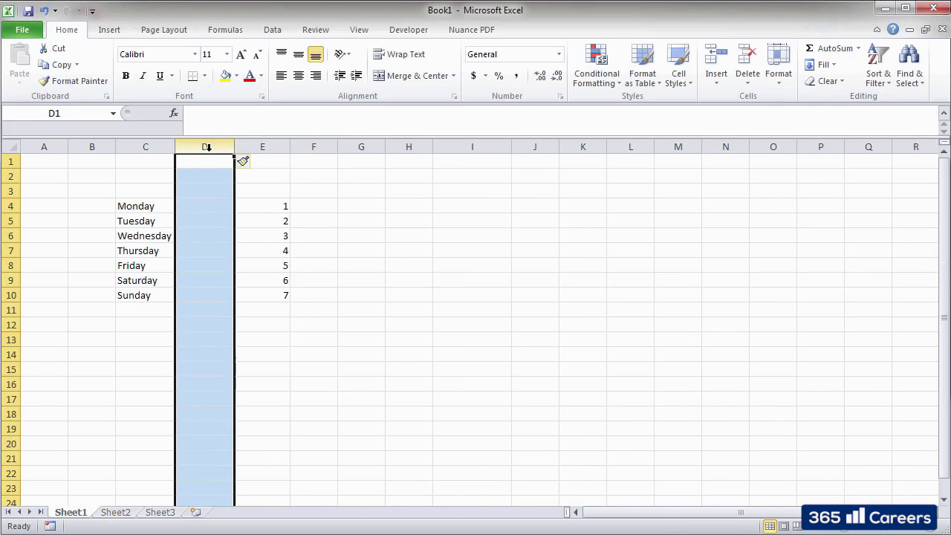
pyautogui.rightClick(208, 146)
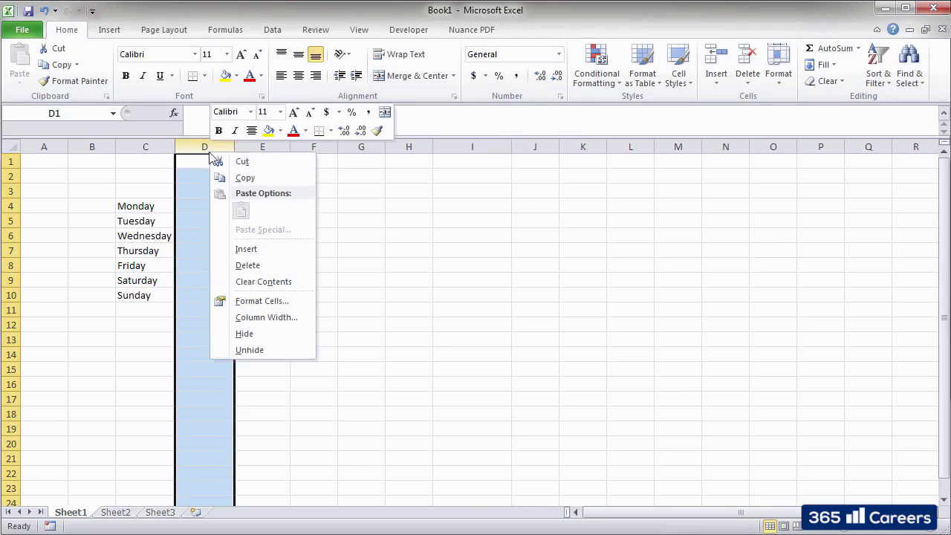
pyautogui.click(248, 265)
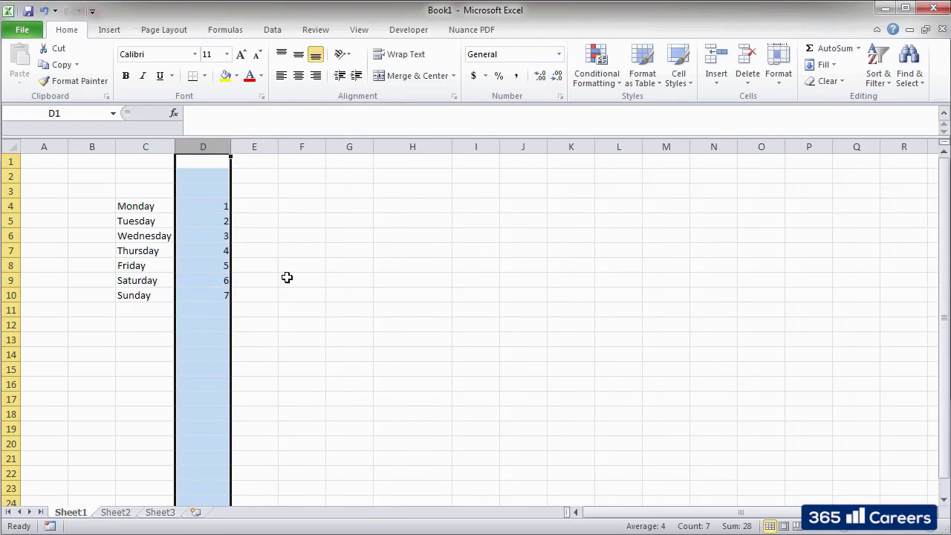
# Set the width of column D, which holds the weekday numbers, to 5
pyautogui.click(287, 277)
pyautogui.click(307, 397)
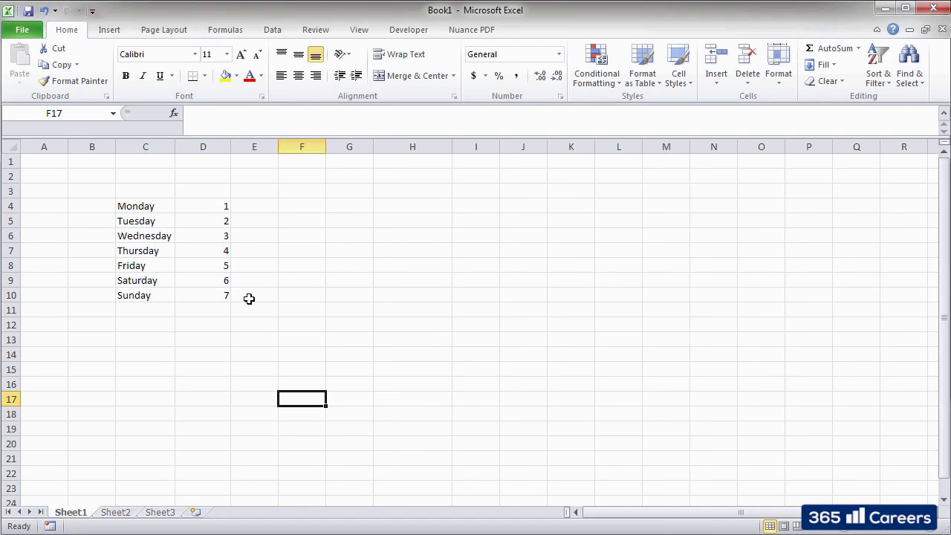
pyautogui.click(191, 145)
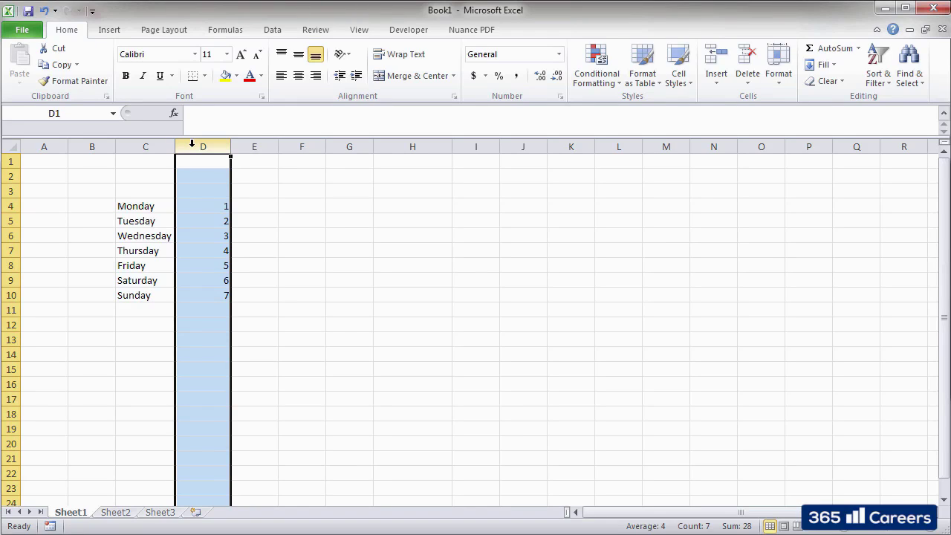
pyautogui.rightClick(191, 145)
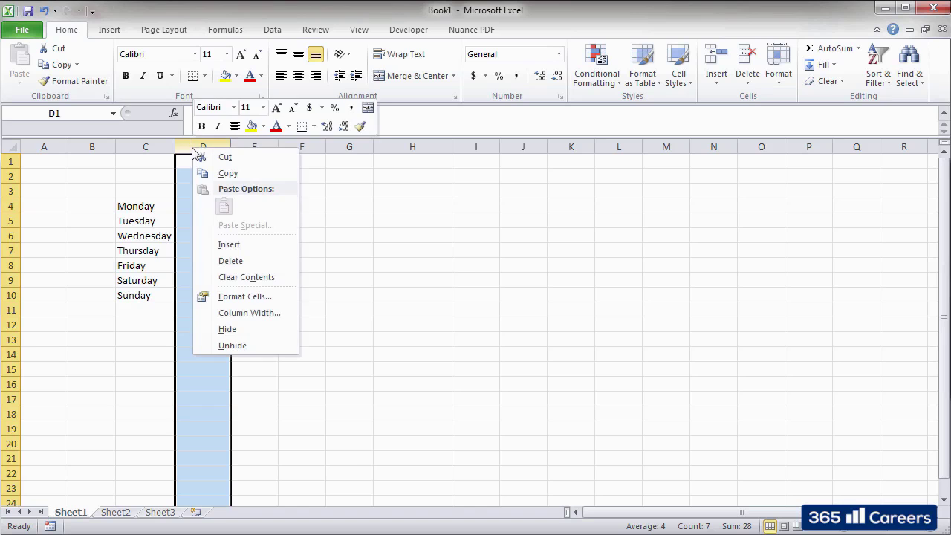
pyautogui.click(249, 313)
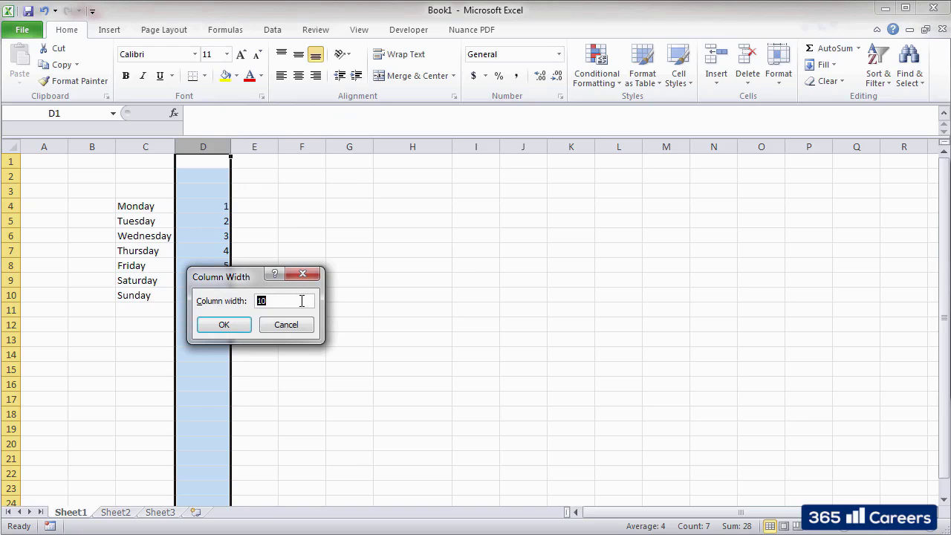
pyautogui.write('5')
pyautogui.press('Return')
pyautogui.click(245, 296)
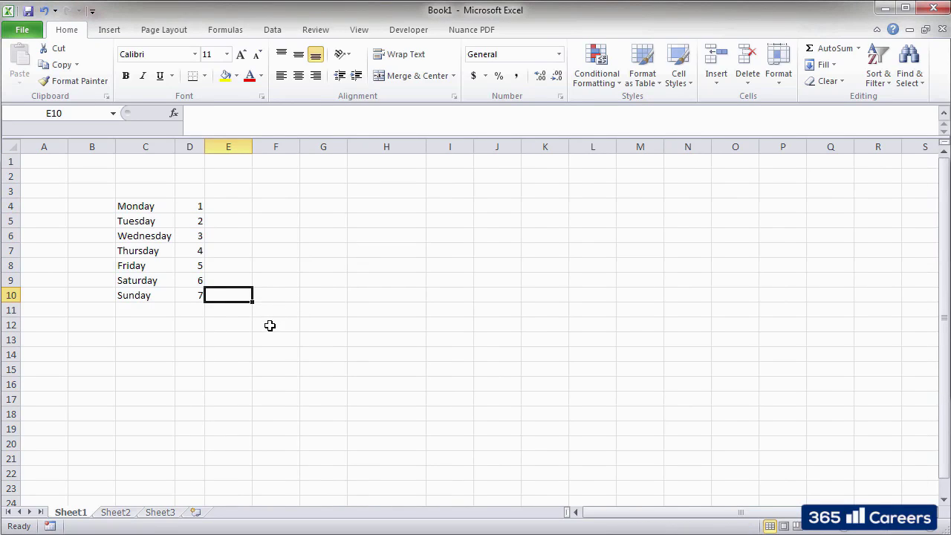
pyautogui.click(129, 266)
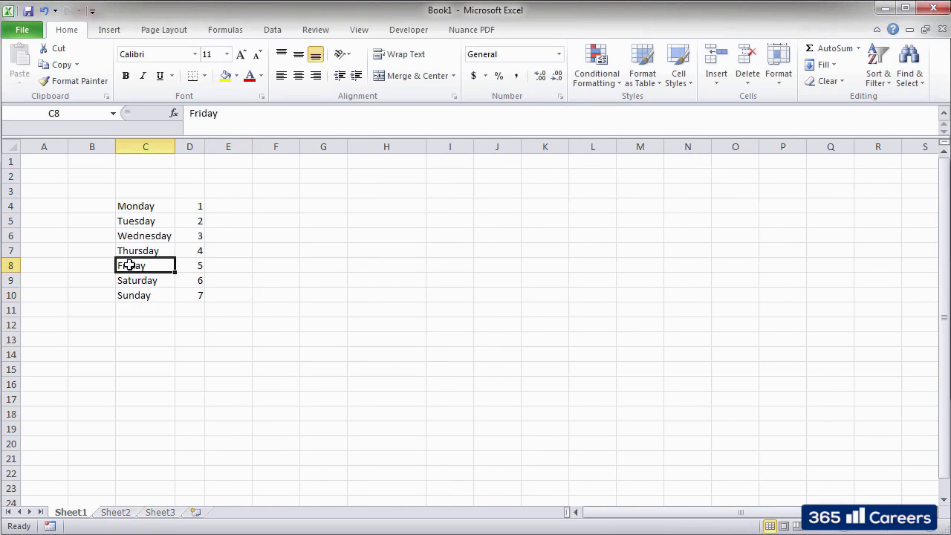
pyautogui.click(11, 265)
pyautogui.rightClick(11, 265)
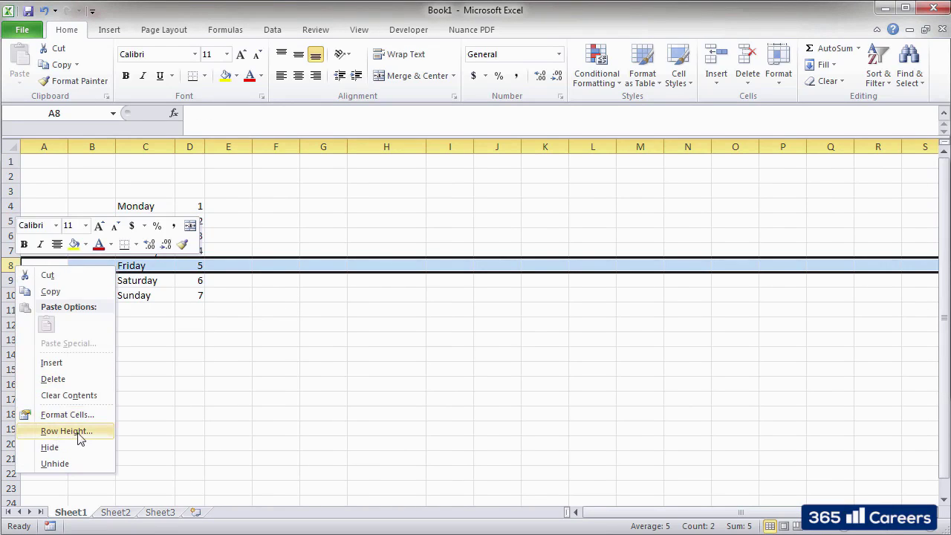
pyautogui.click(232, 398)
pyautogui.click(234, 399)
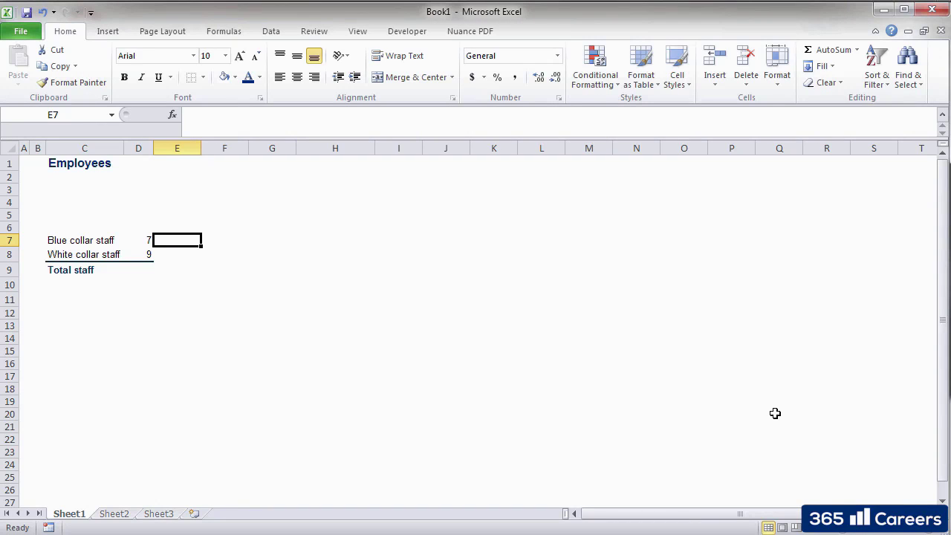
# Try starting the Total staff formula in cell D9 with a plus sign, and clear it
pyautogui.press('Right')
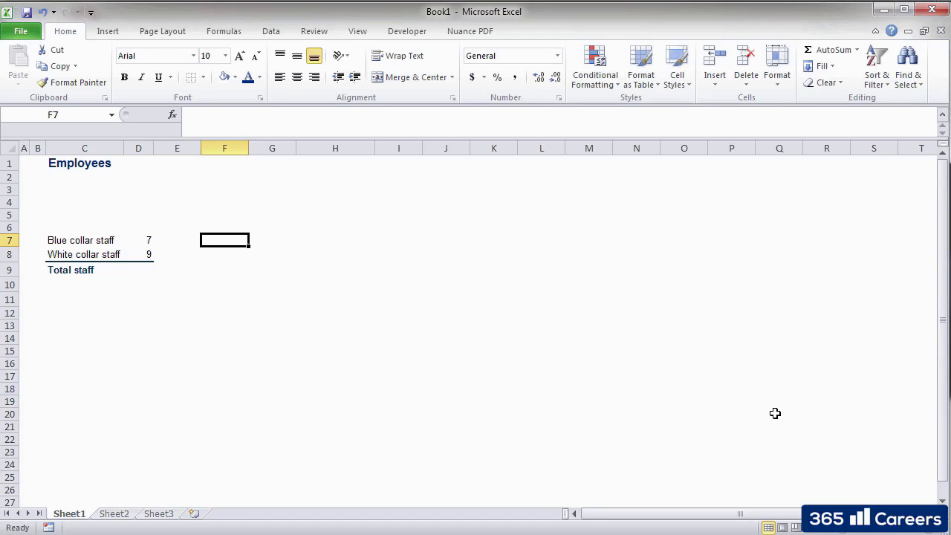
pyautogui.press('Down')
pyautogui.press('Left')
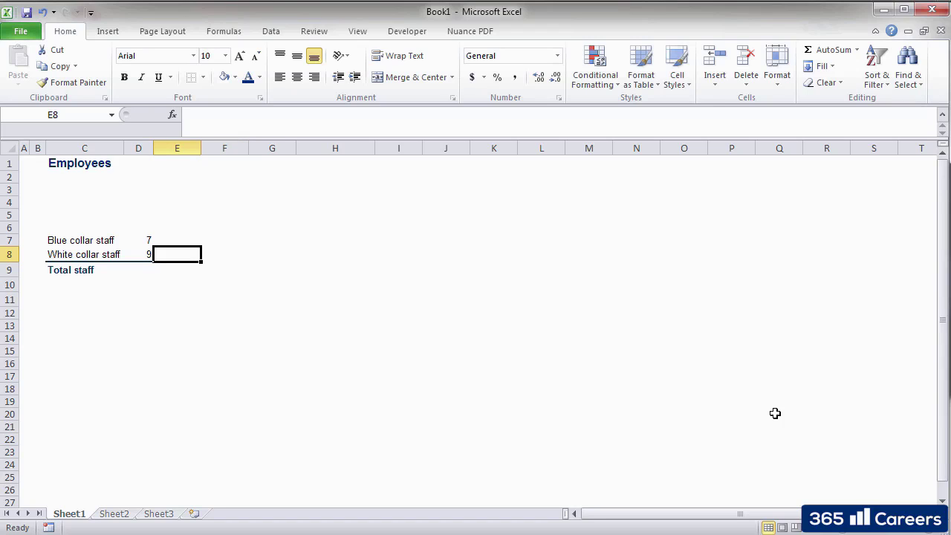
pyautogui.press('Down')
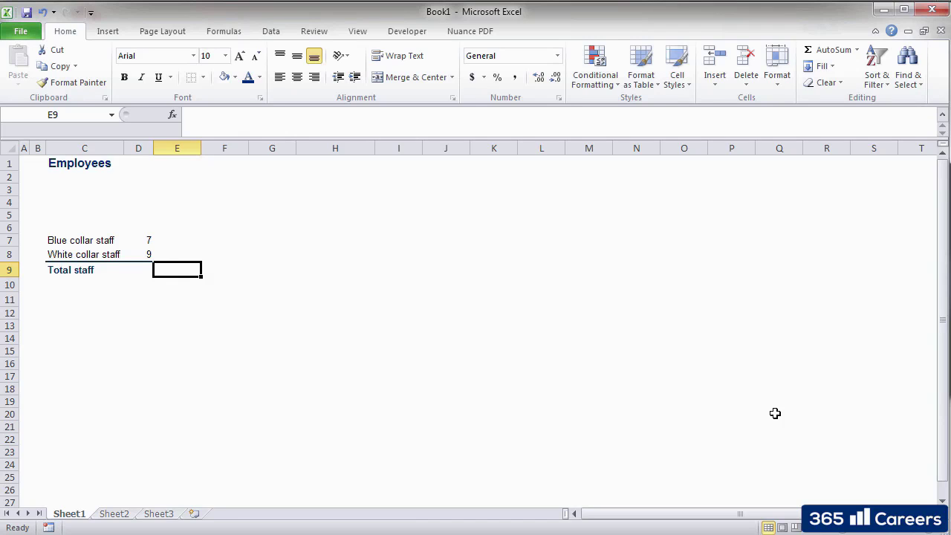
pyautogui.press('Left')
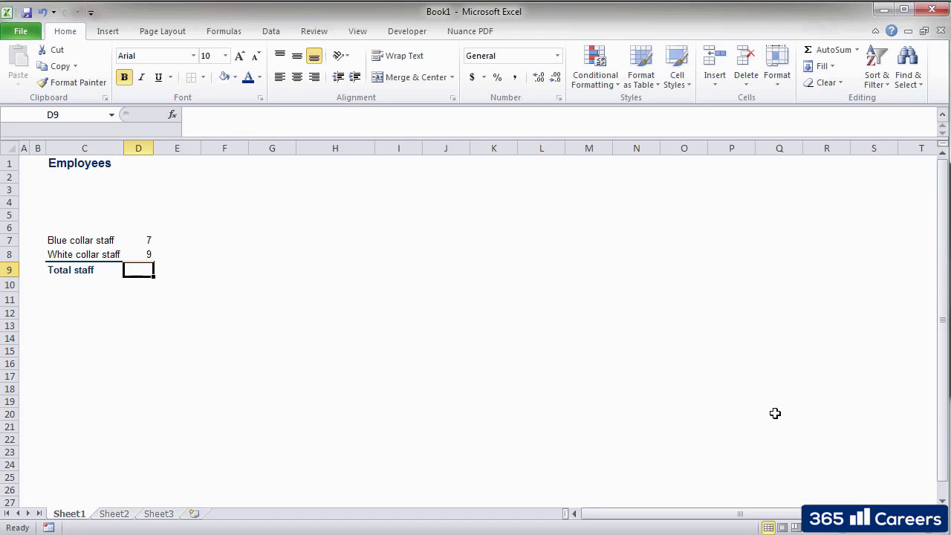
pyautogui.press('F2')
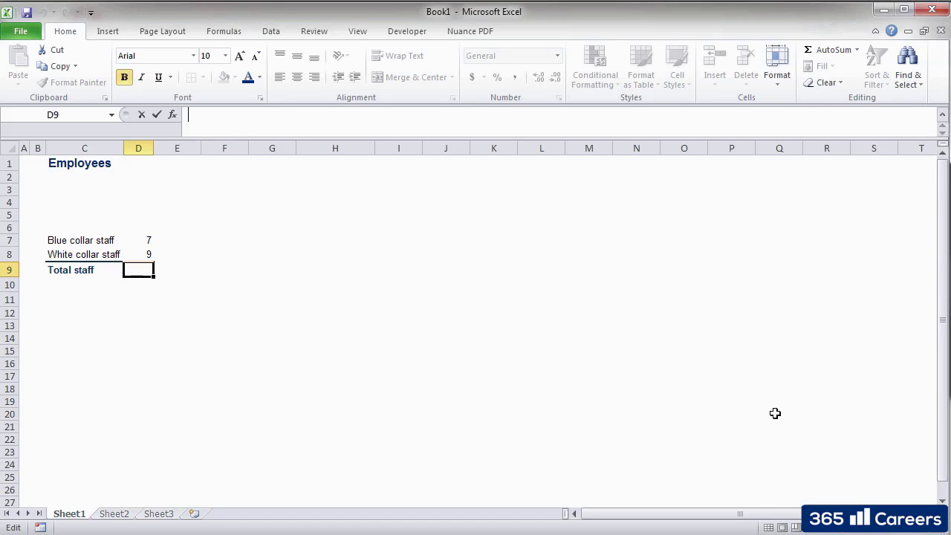
pyautogui.write('+')
pyautogui.press('BackSpace')
pyautogui.write('+')
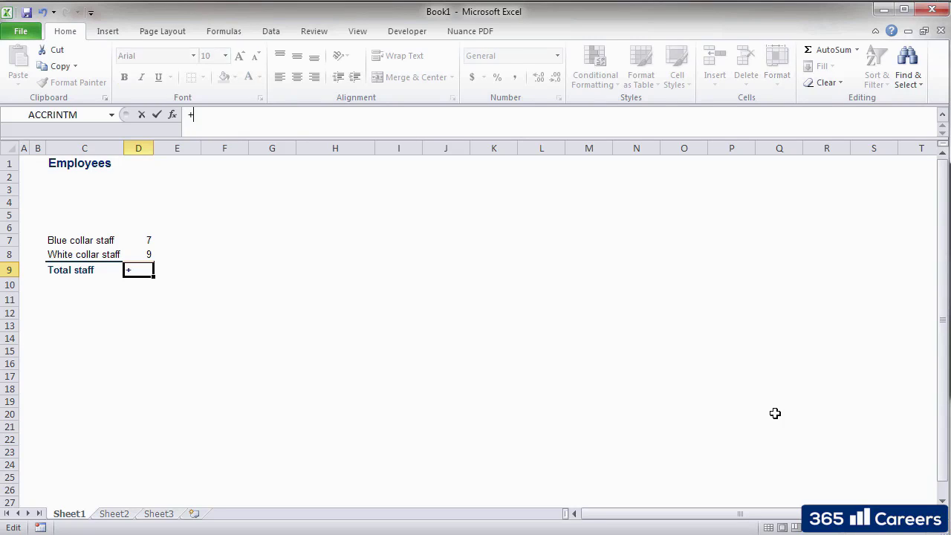
pyautogui.press('BackSpace')
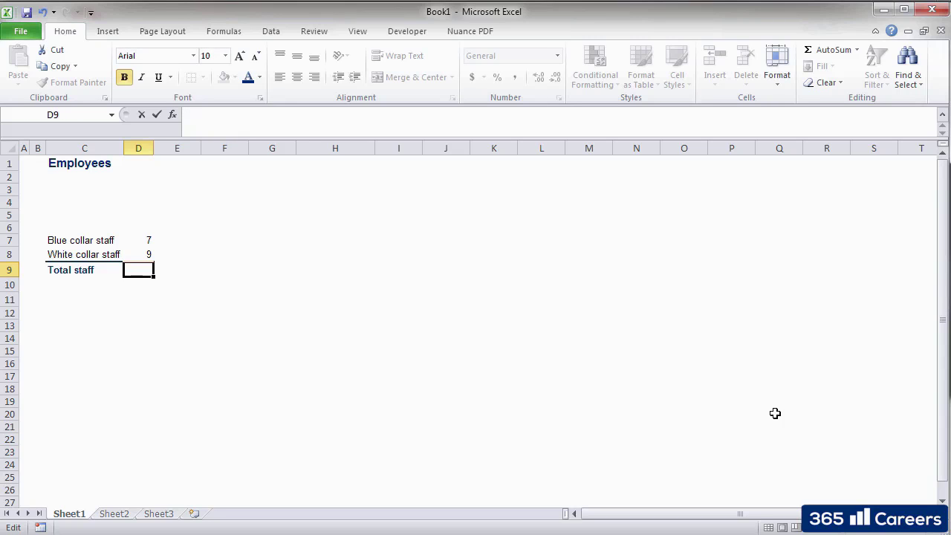
# Enter the formula =7+9 in the Total staff cell D9
pyautogui.write('=')
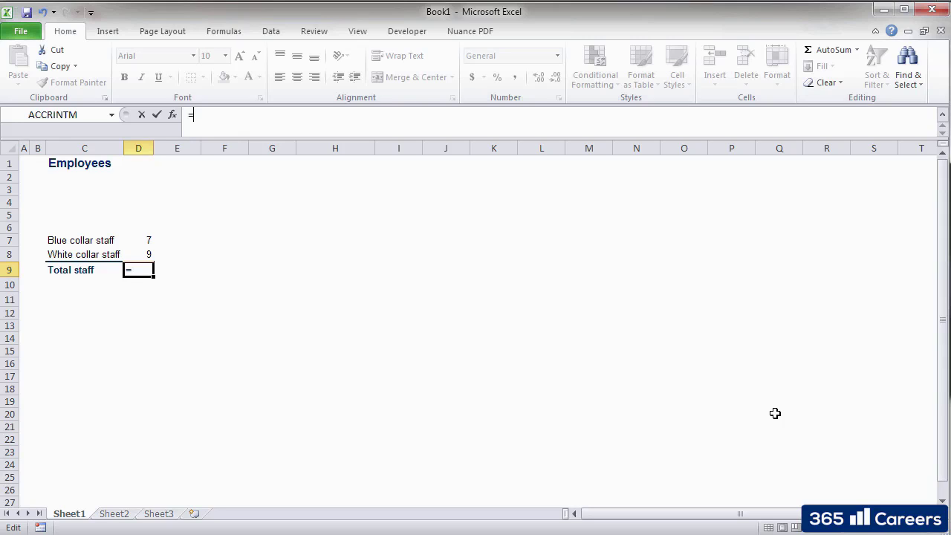
pyautogui.write('7+0')
pyautogui.press('BackSpace')
pyautogui.write('9')
pyautogui.press('Return')
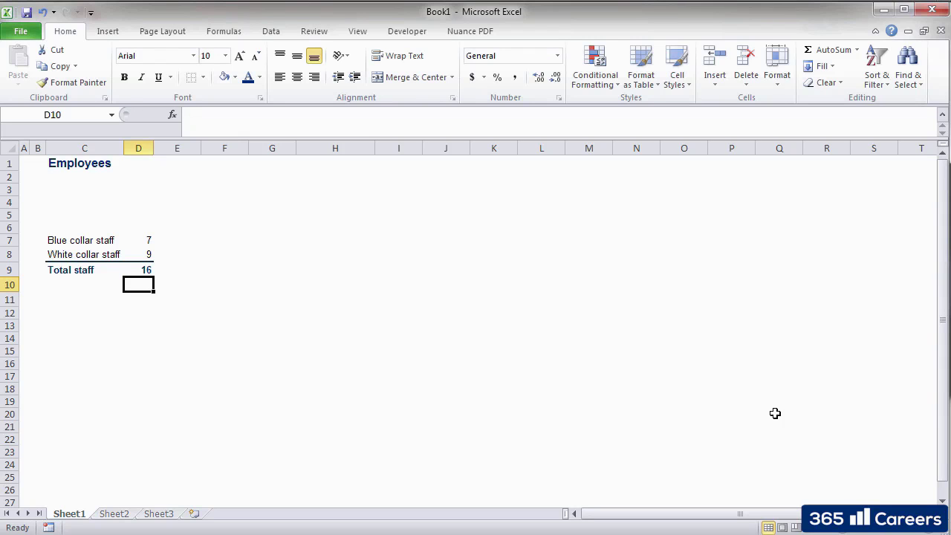
# Replace the fixed numbers in the Total staff formula in D9 with cell references, making it =D7+D8
pyautogui.press('Up')
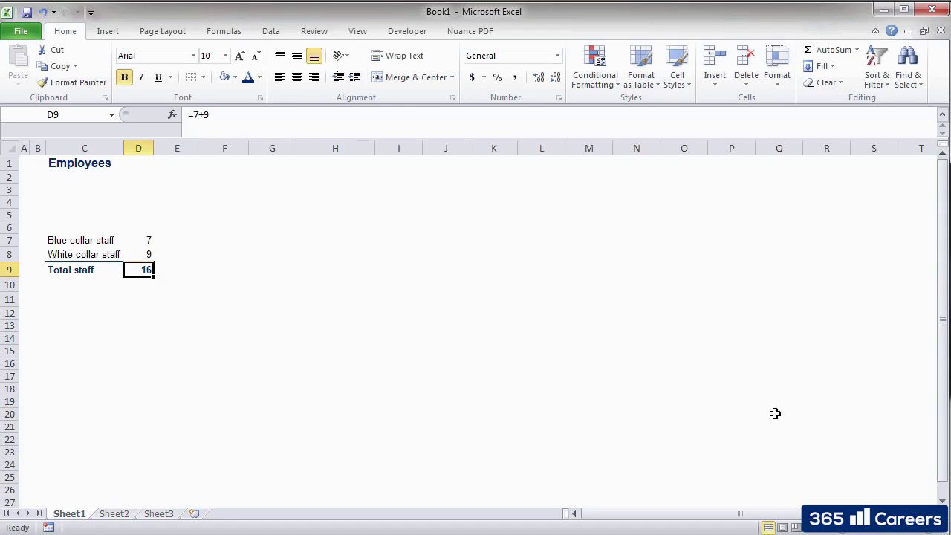
pyautogui.press('F2')
pyautogui.press('BackSpace')
pyautogui.press('BackSpace')
pyautogui.press('BackSpace')
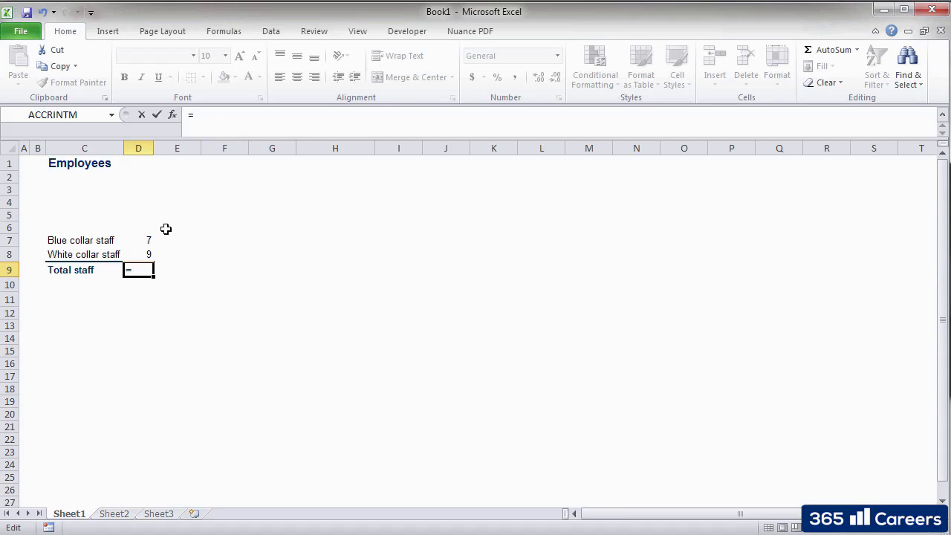
pyautogui.click(146, 239)
pyautogui.write('+')
pyautogui.click(140, 254)
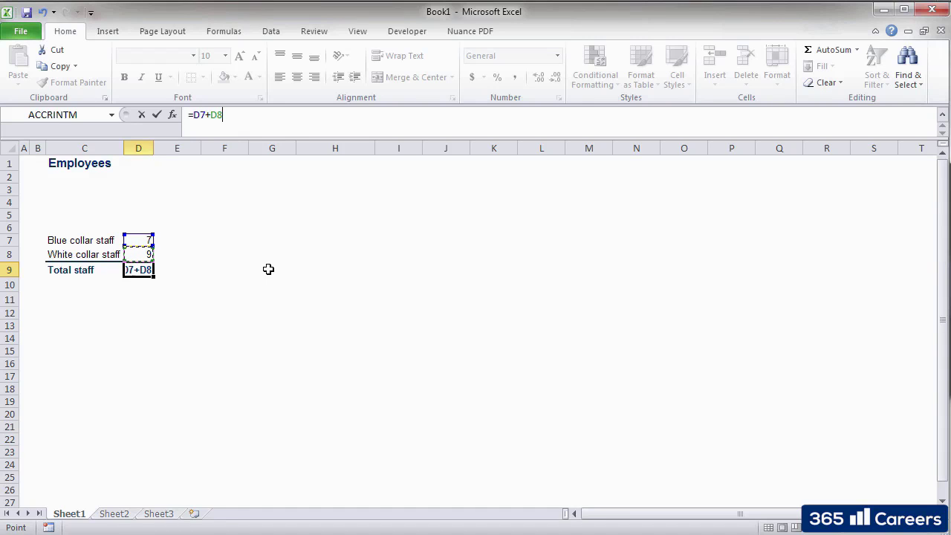
pyautogui.press('Return')
# Inspect which cells the Total staff formula in D9 refers to, leaving the formula as it is
pyautogui.press('Up')
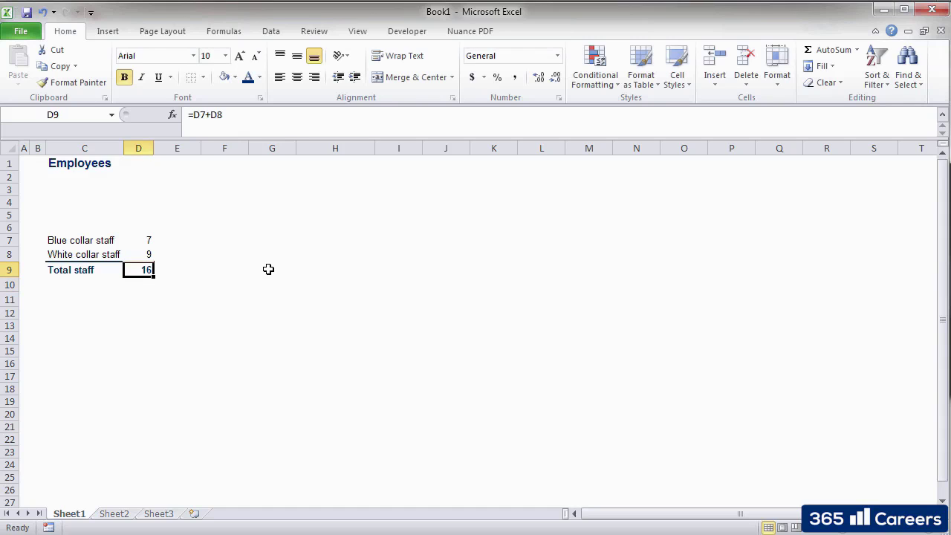
pyautogui.press('F2')
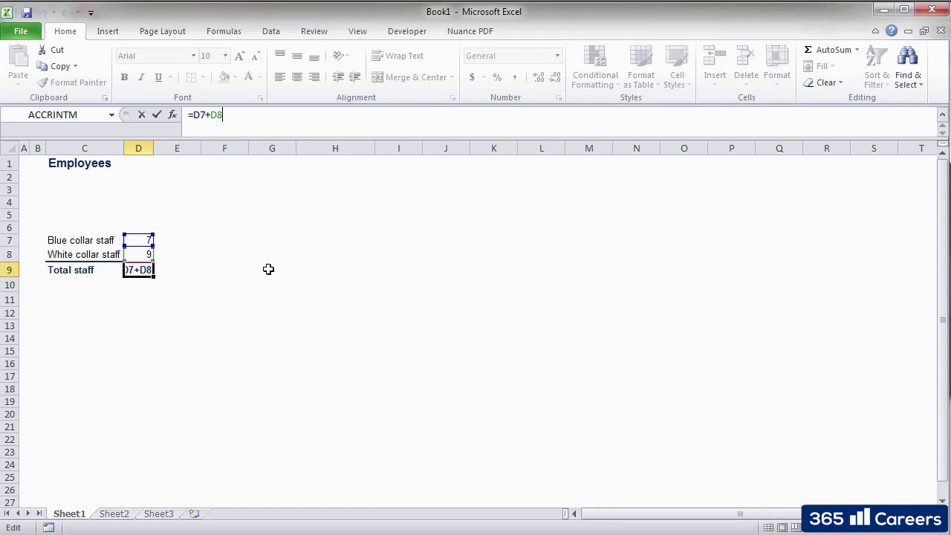
pyautogui.press('Escape')
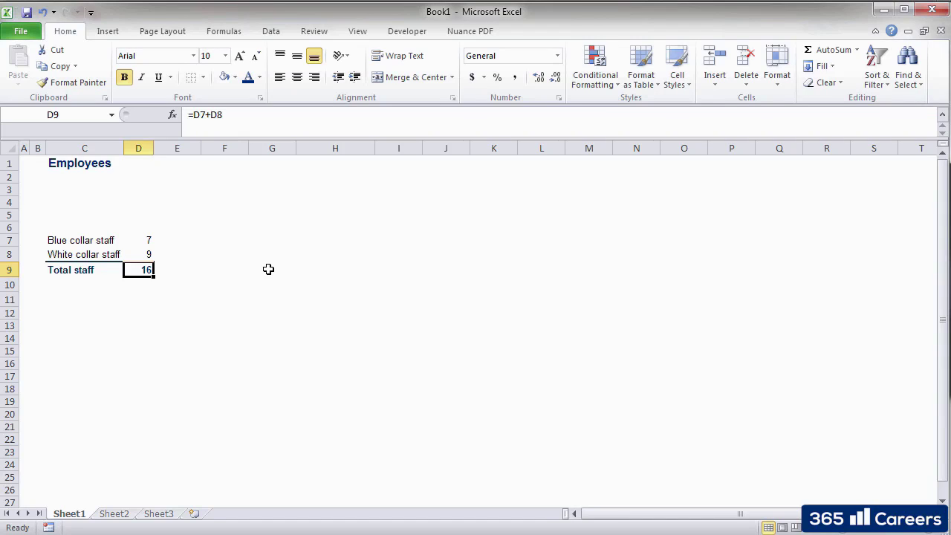
pyautogui.press('F2')
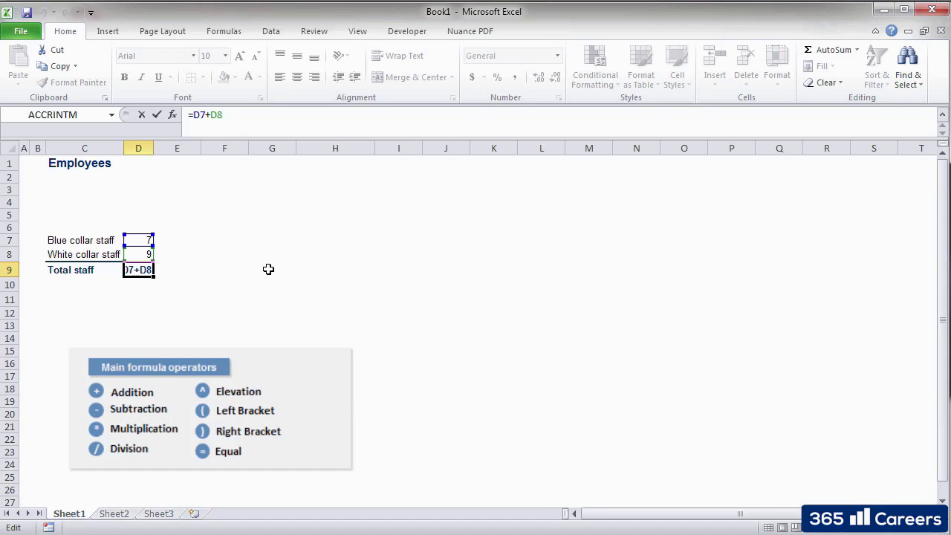
pyautogui.press('Escape')
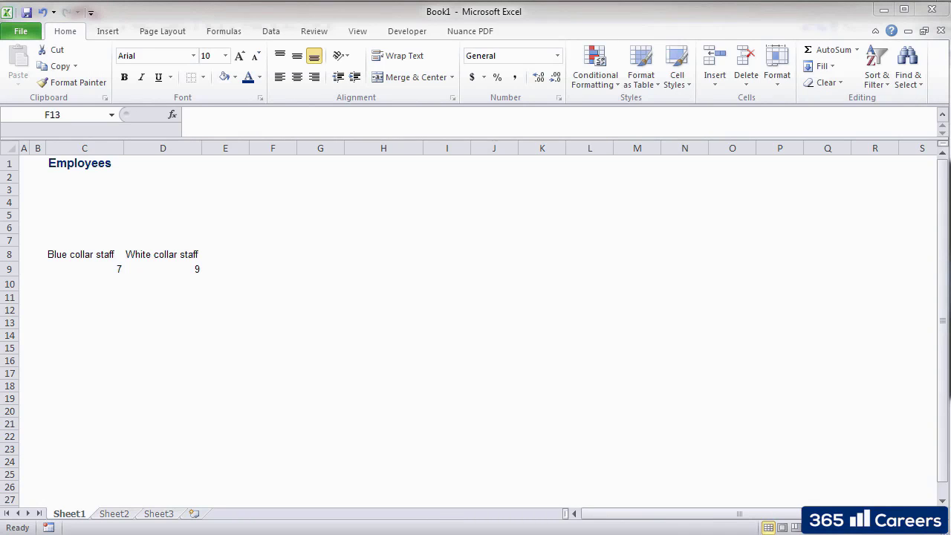
# Select the empty cell E9 next to the White collar staff figure
pyautogui.click(800, 402)
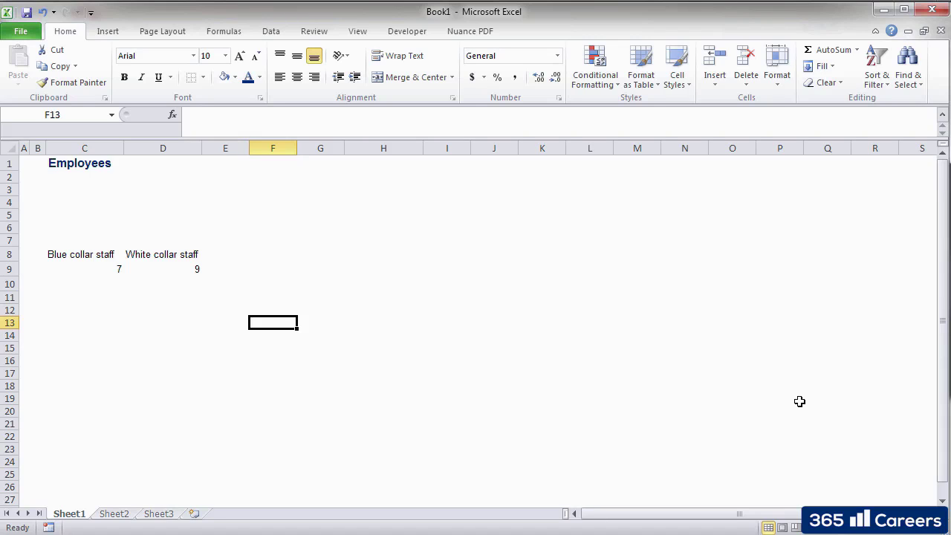
pyautogui.press('Up')
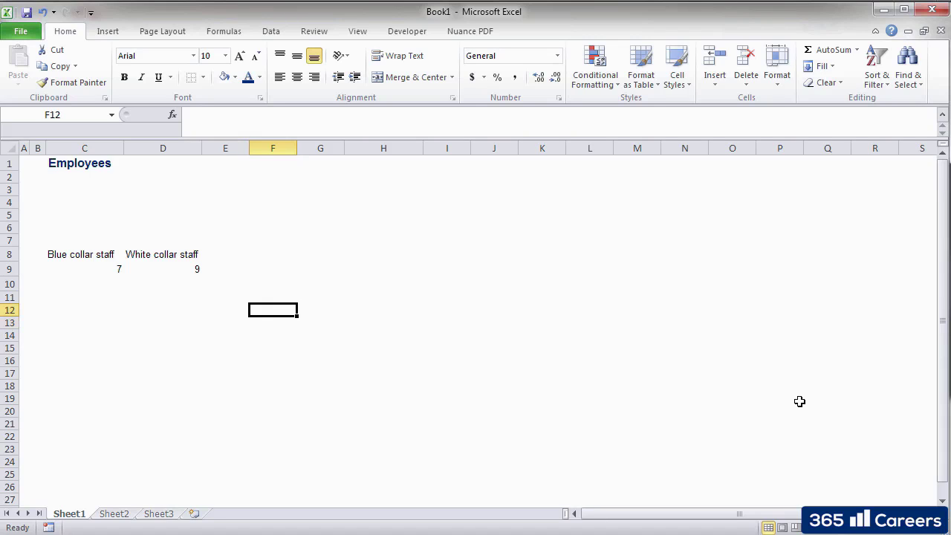
pyautogui.press('Up')
pyautogui.press('Up')
pyautogui.press('Left')
pyautogui.press('Up')
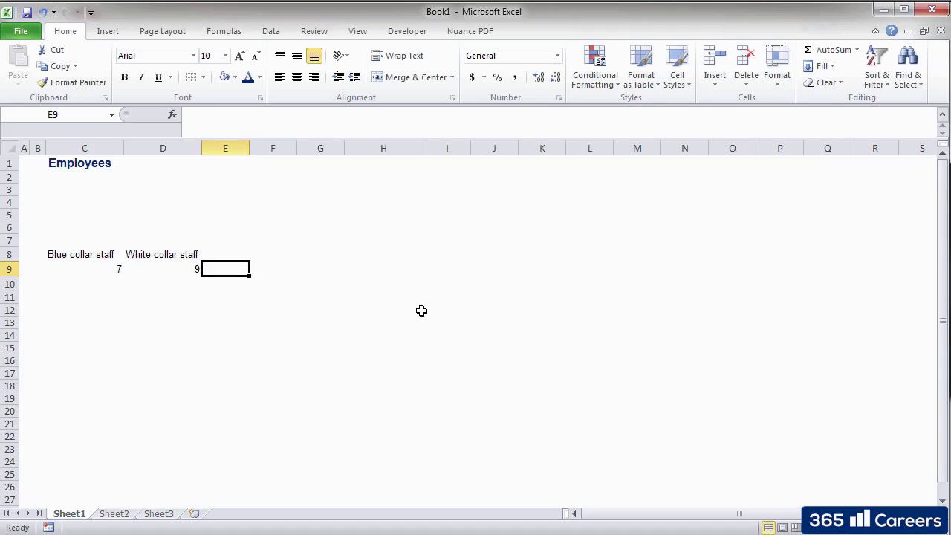
# Try starting an IF function by hand in cell E9 with =if(, and discard the entry
pyautogui.click(221, 126)
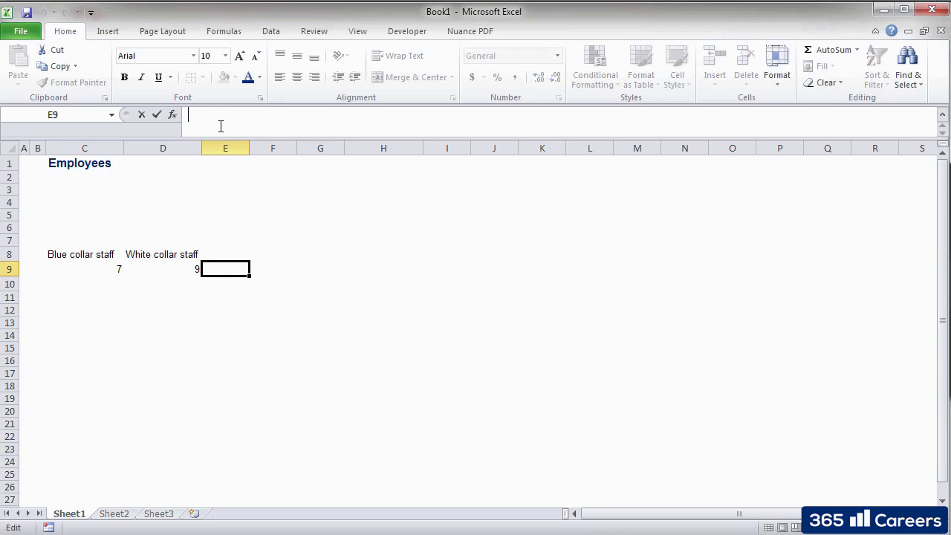
pyautogui.write('=')
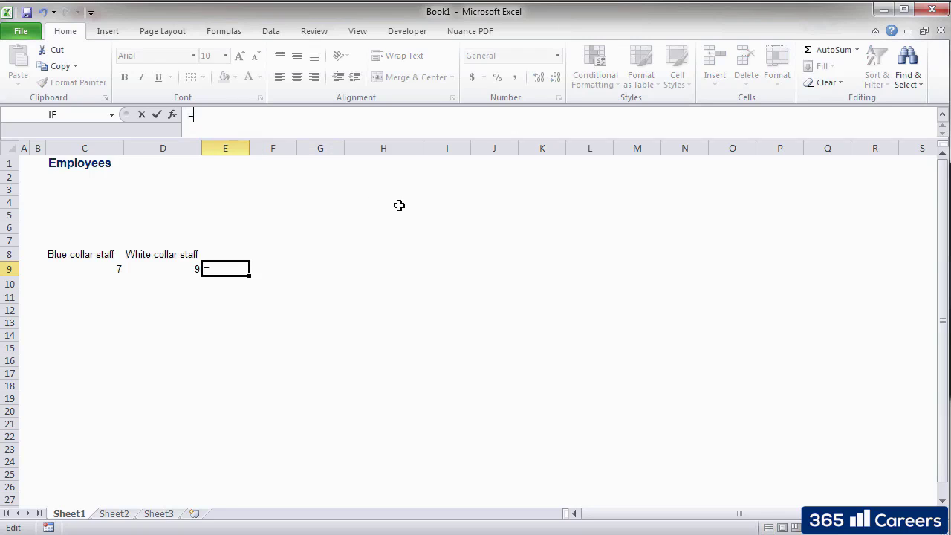
pyautogui.write('if')
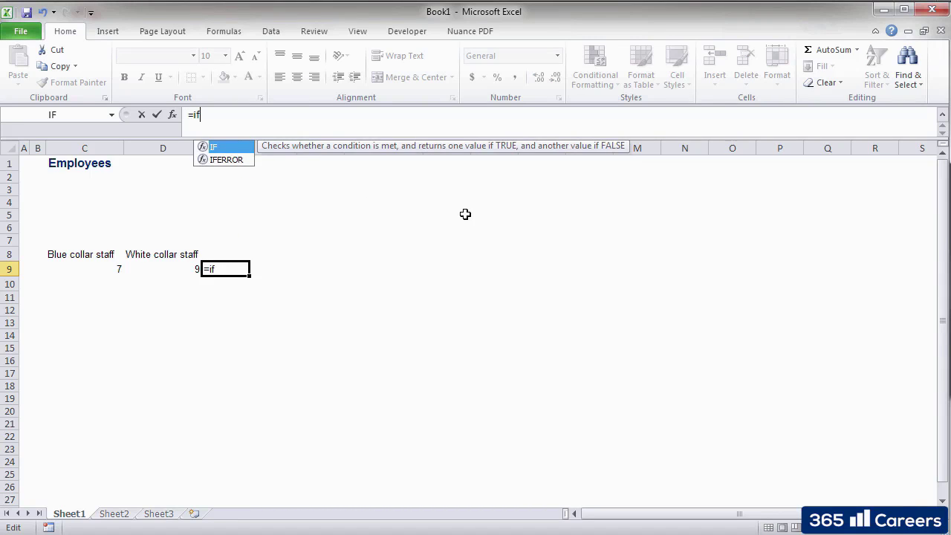
pyautogui.write('(')
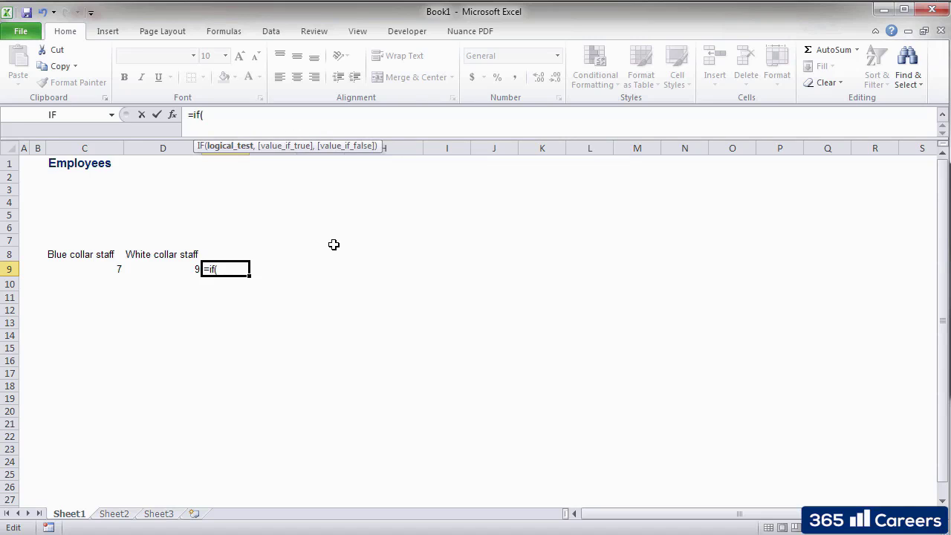
pyautogui.press('Escape')
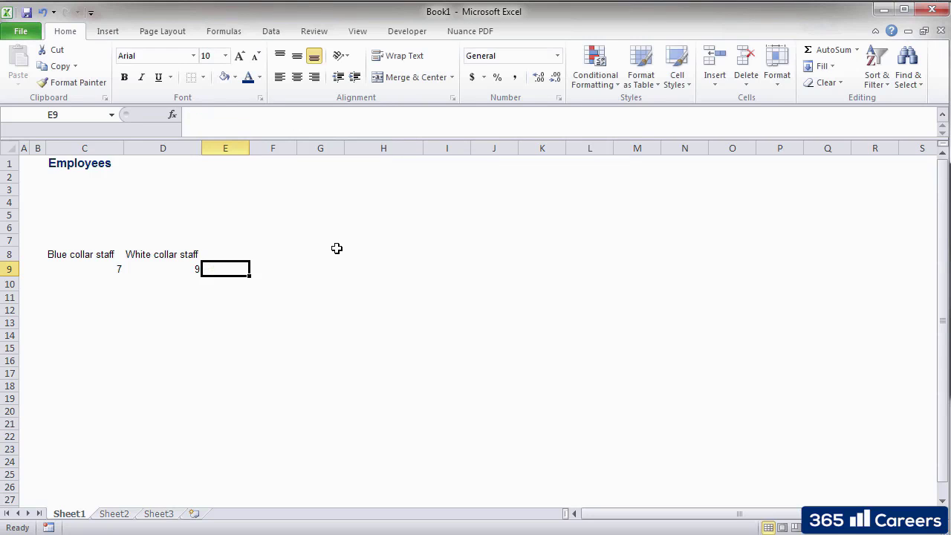
# Open the Insert Function dialog for E9 and examine the function list, the available categories and the description of AREAS
pyautogui.click(176, 119)
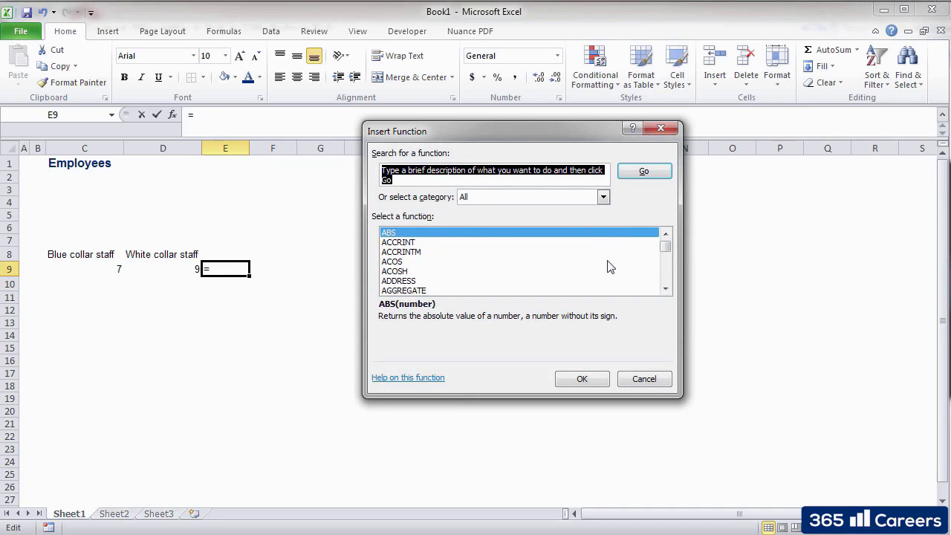
pyautogui.click(666, 290)
pyautogui.click(665, 290)
pyautogui.click(665, 289)
pyautogui.click(665, 290)
pyautogui.click(665, 290)
pyautogui.click(603, 198)
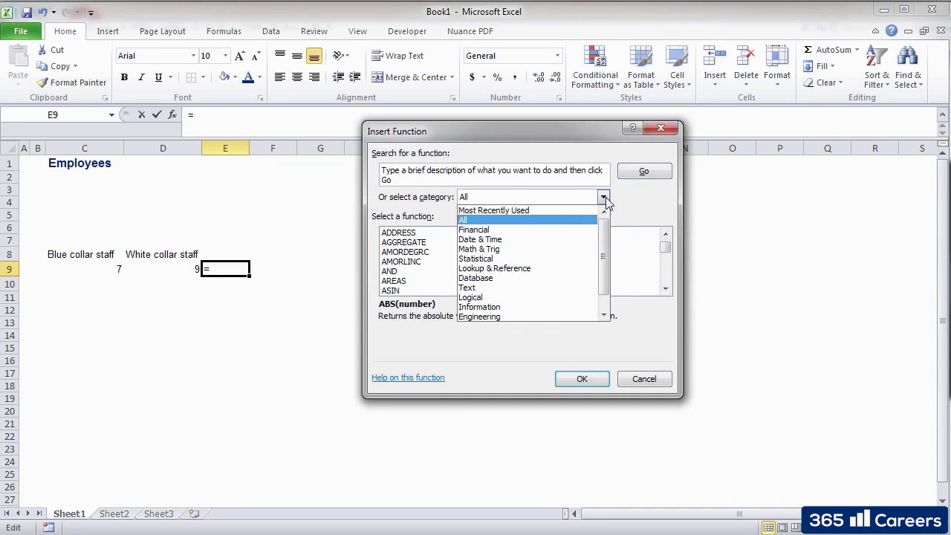
pyautogui.click(603, 197)
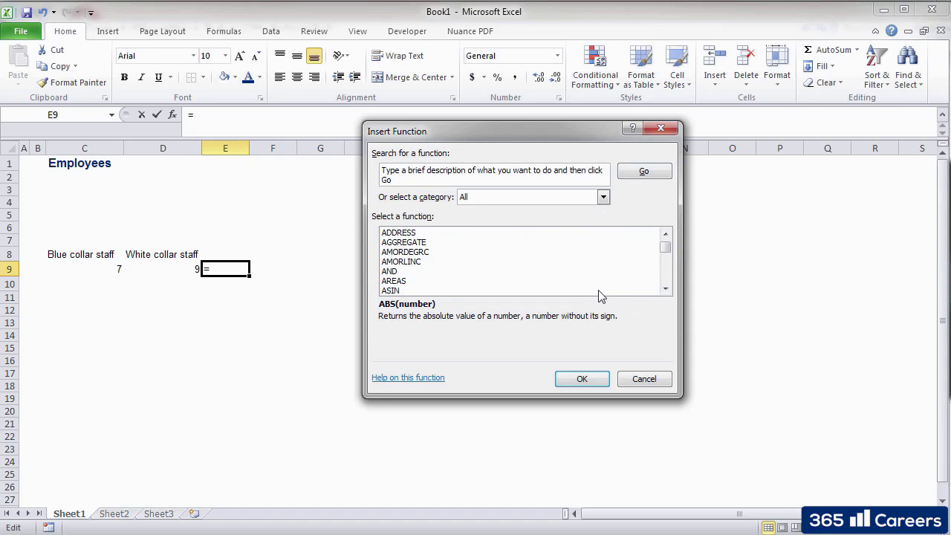
pyautogui.click(574, 253)
pyautogui.click(579, 281)
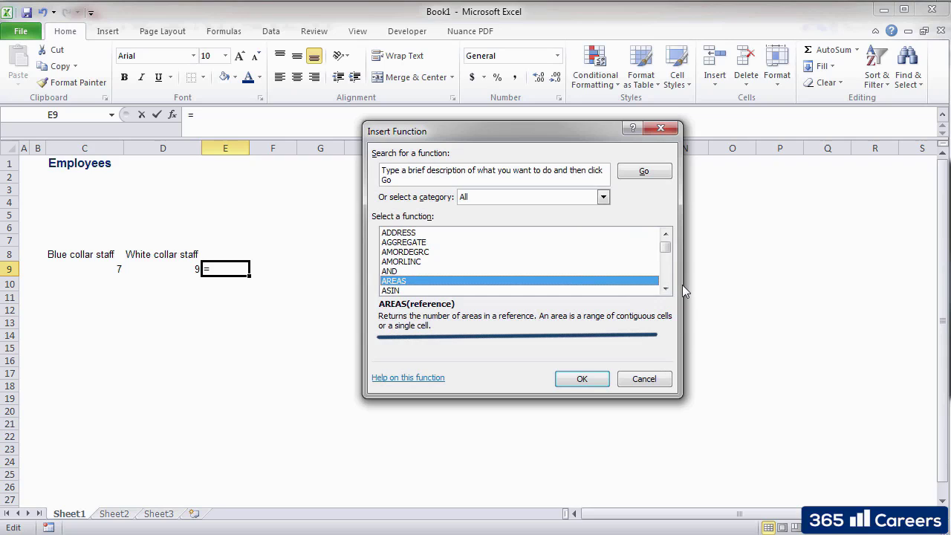
# Find the IF function in the list of all functions and open its arguments for cell E9
pyautogui.click(665, 289)
pyautogui.click(665, 289)
pyautogui.moveTo(665, 289); pyautogui.dragTo(665, 289)
pyautogui.click(594, 282)
pyautogui.press('i')
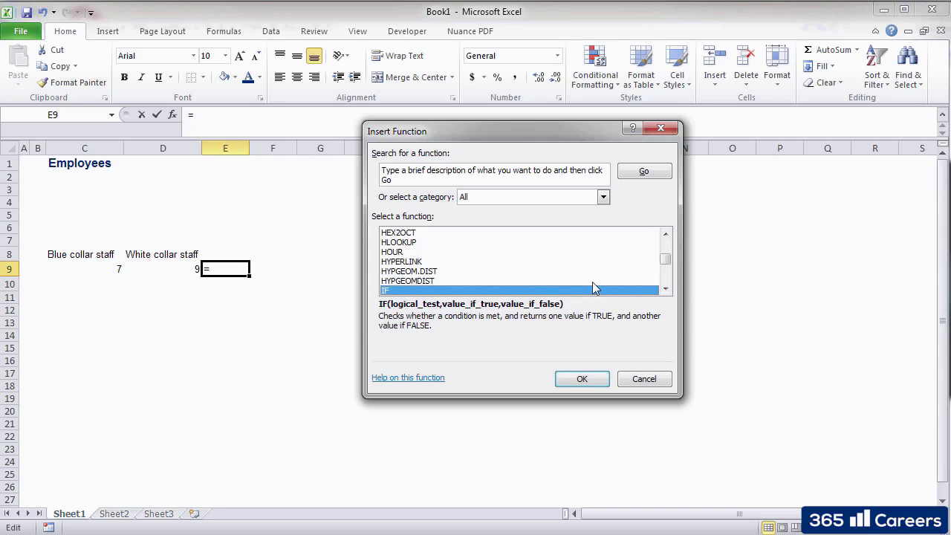
pyautogui.click(665, 289)
pyautogui.click(665, 289)
pyautogui.click(665, 234)
pyautogui.click(665, 234)
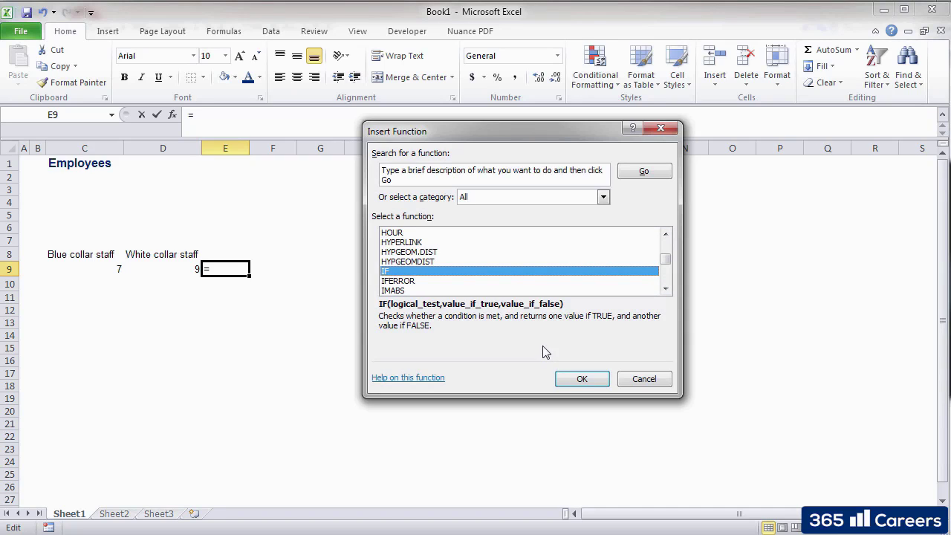
pyautogui.doubleClick(502, 276)
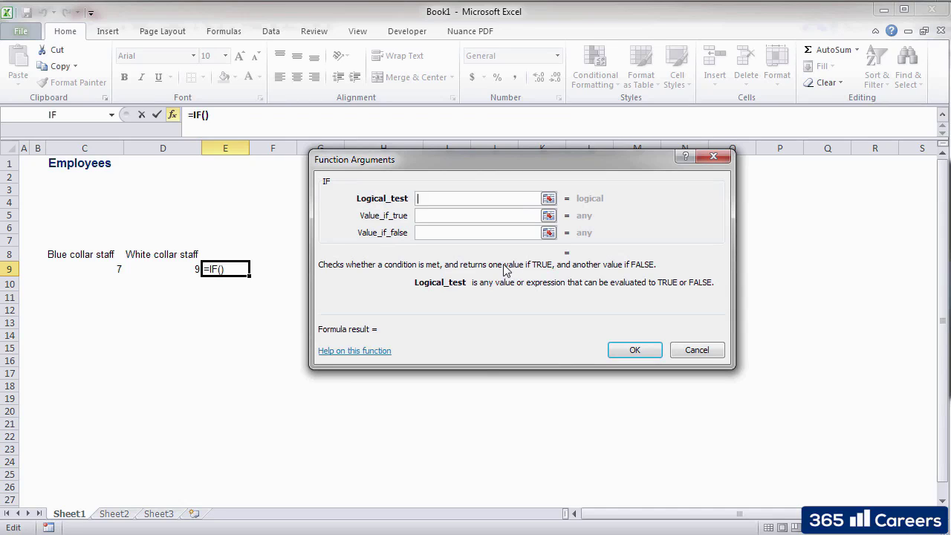
# Read the descriptions of the IF function's Logical_test, Value_if_true and Value_if_false arguments
pyautogui.click(459, 216)
pyautogui.click(454, 233)
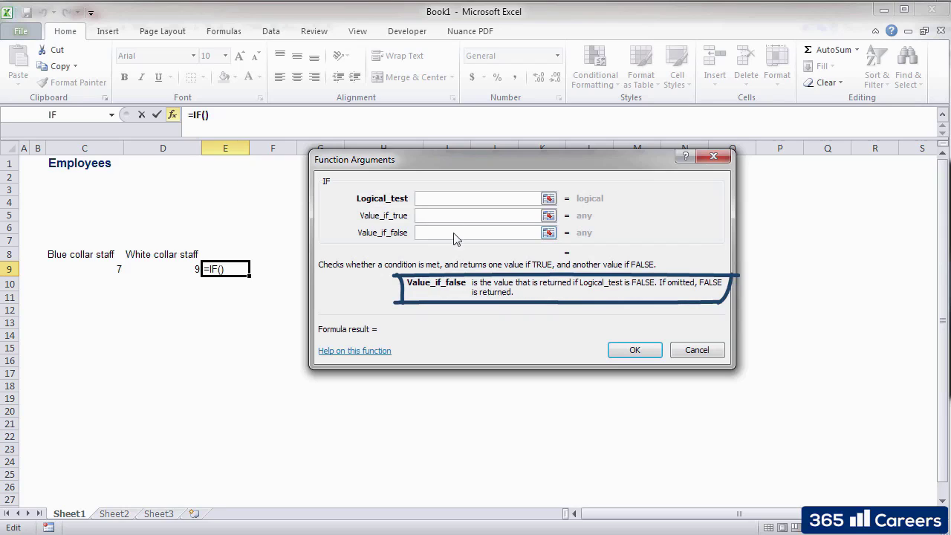
pyautogui.click(425, 199)
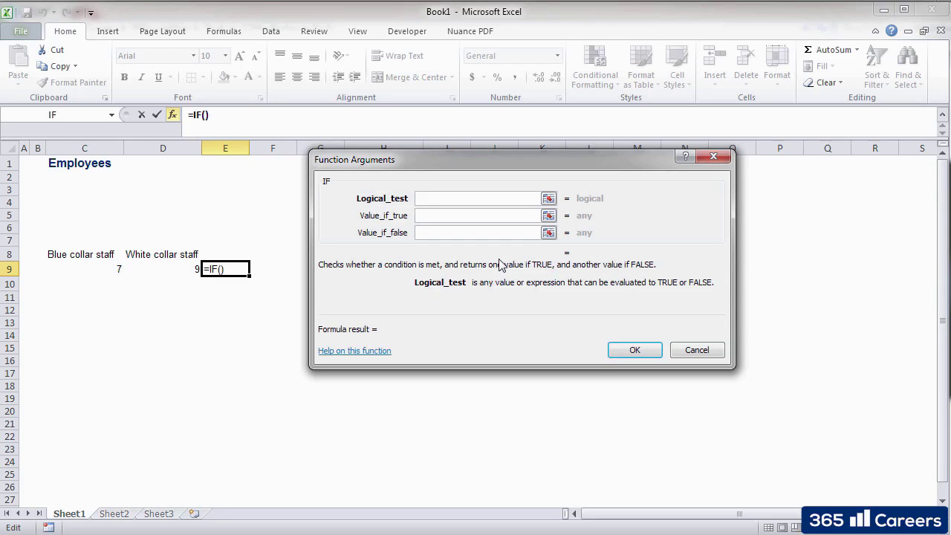
pyautogui.click(423, 215)
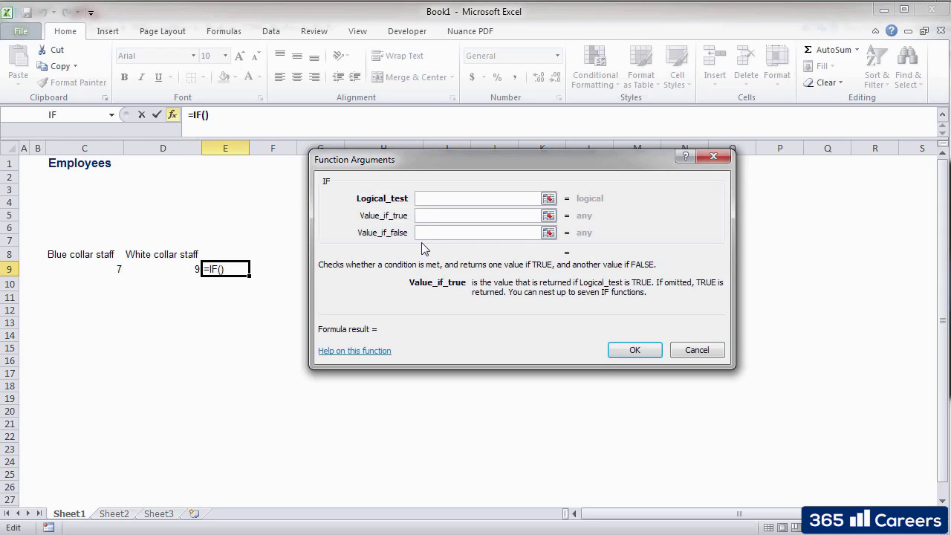
pyautogui.click(423, 235)
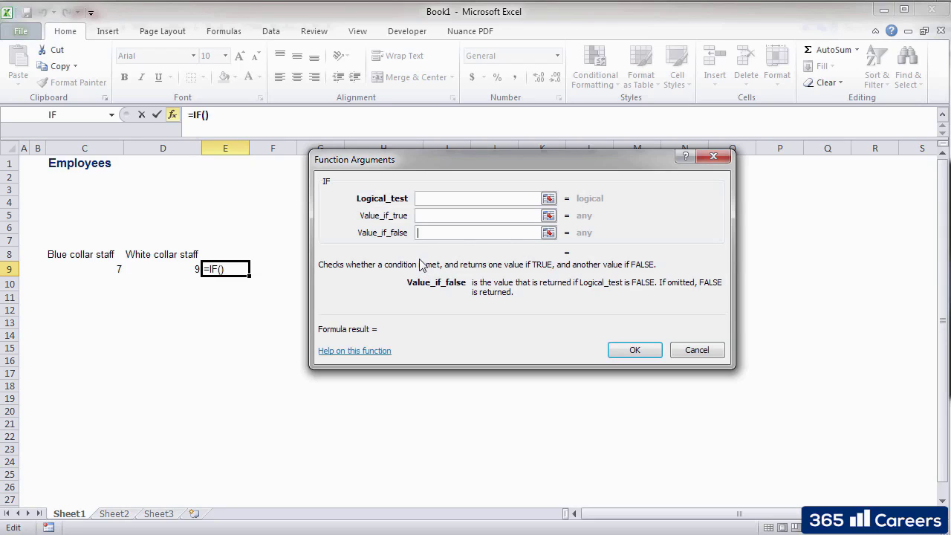
# Set the IF function's logical test to C9>D9
pyautogui.click(429, 200)
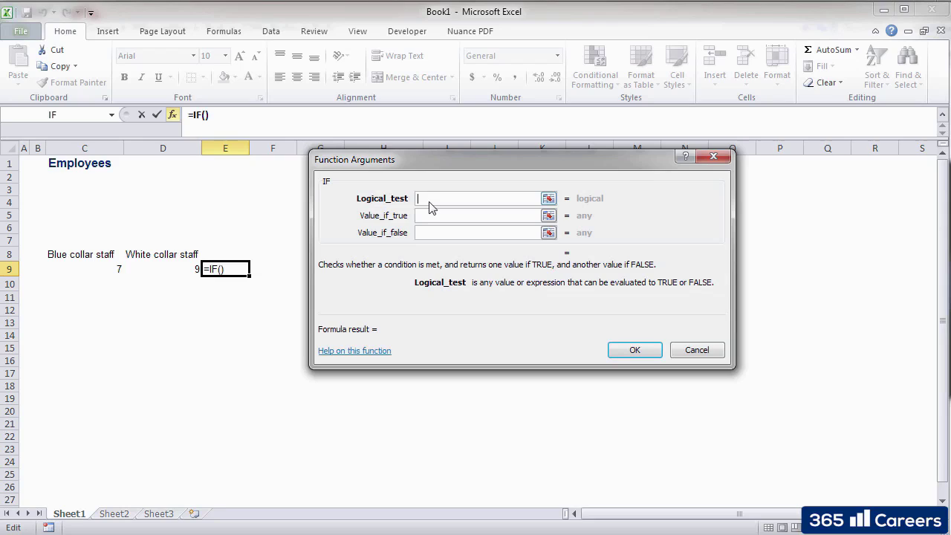
pyautogui.write('C9>')
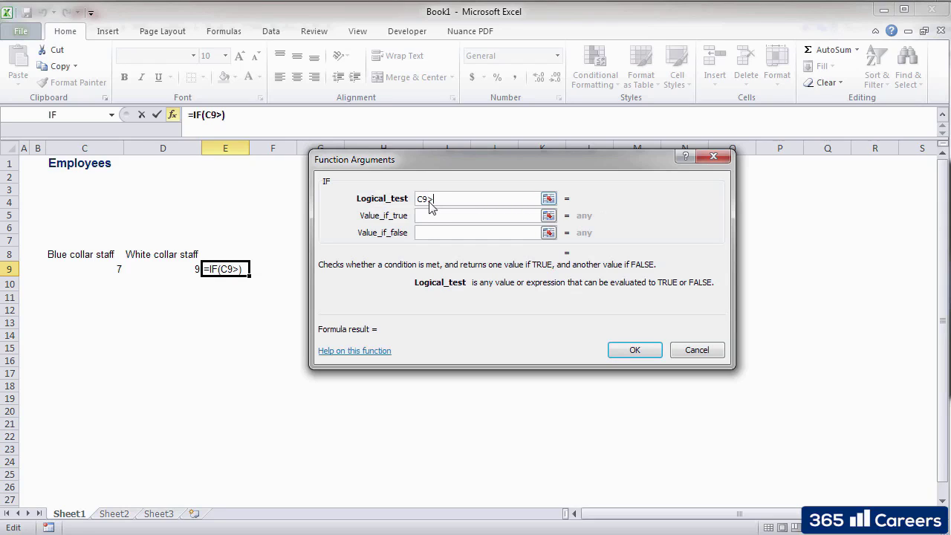
pyautogui.write('D9')
# Set the IF function to return Bigger if true and Smaller if false, and insert it in E9
pyautogui.click(497, 219)
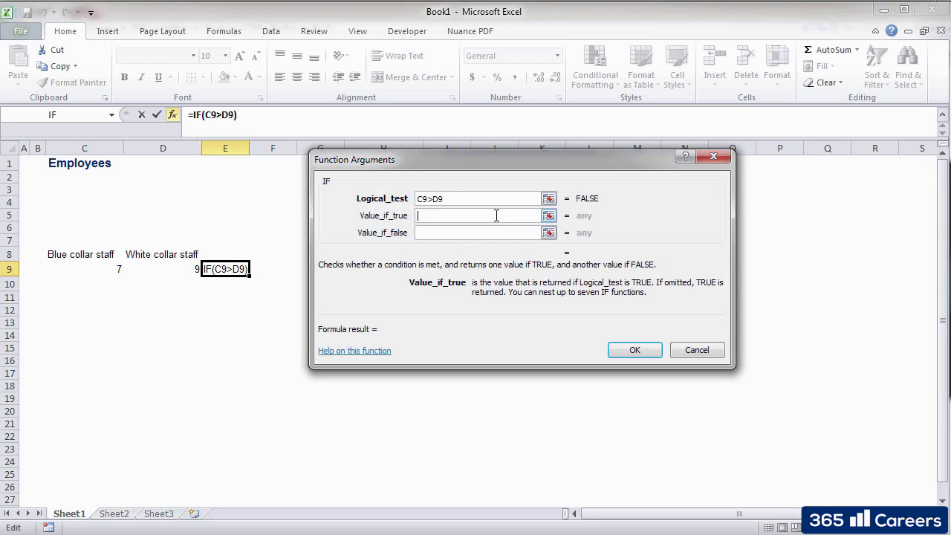
pyautogui.write('Bigger')
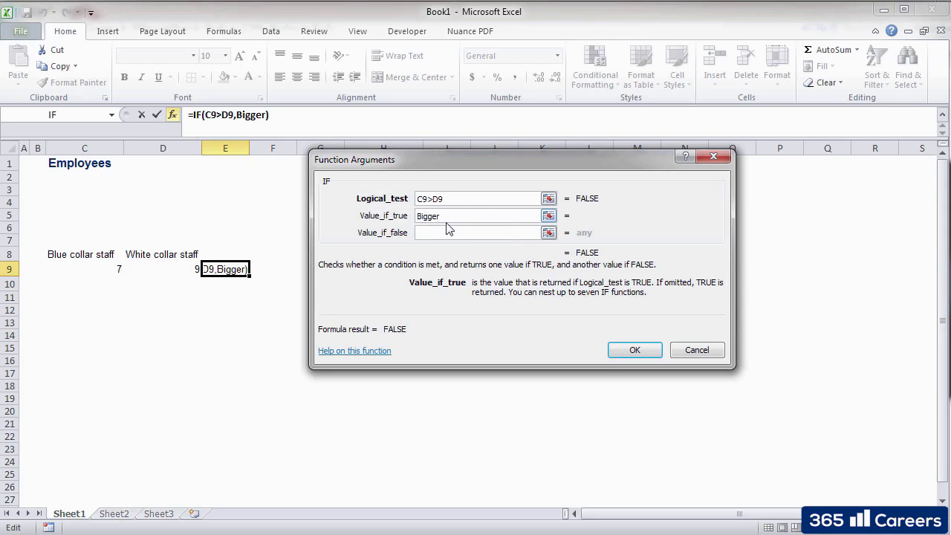
pyautogui.click(463, 233)
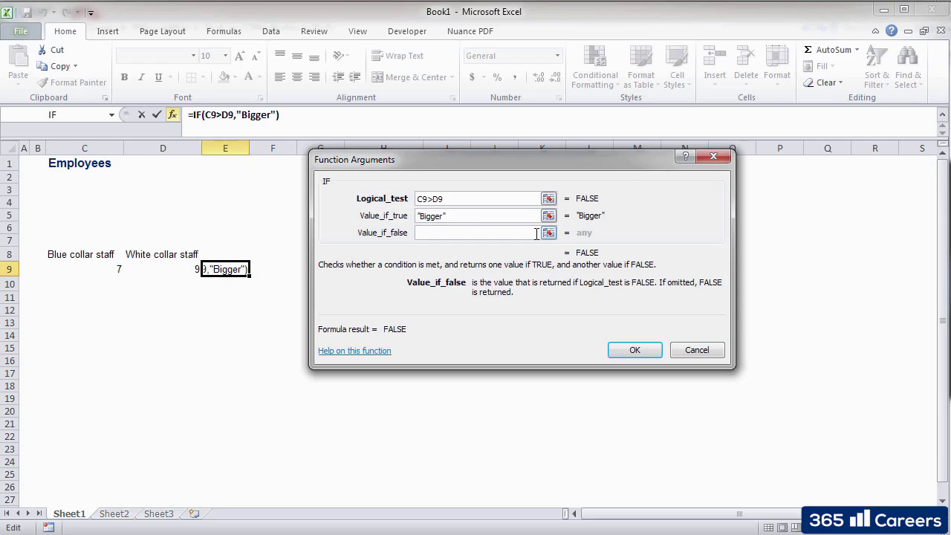
pyautogui.write('S')
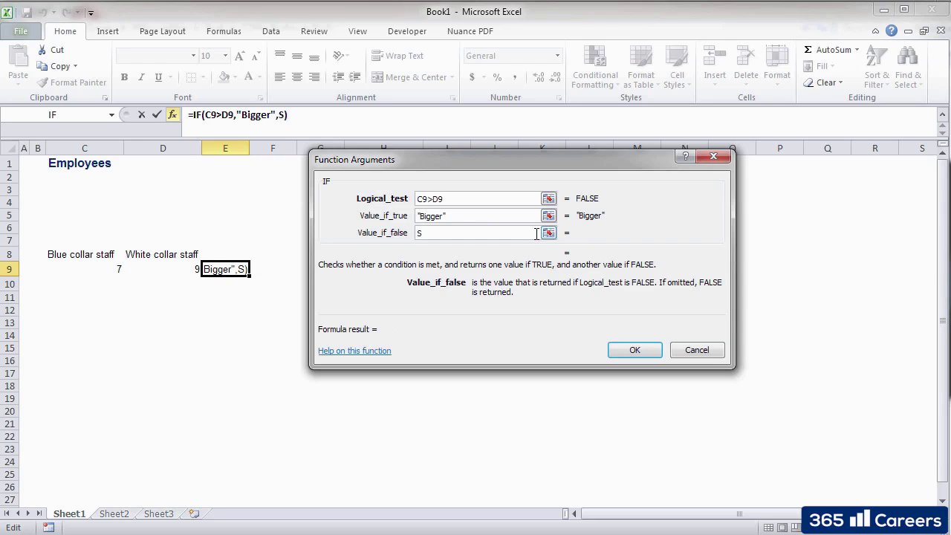
pyautogui.write('maller')
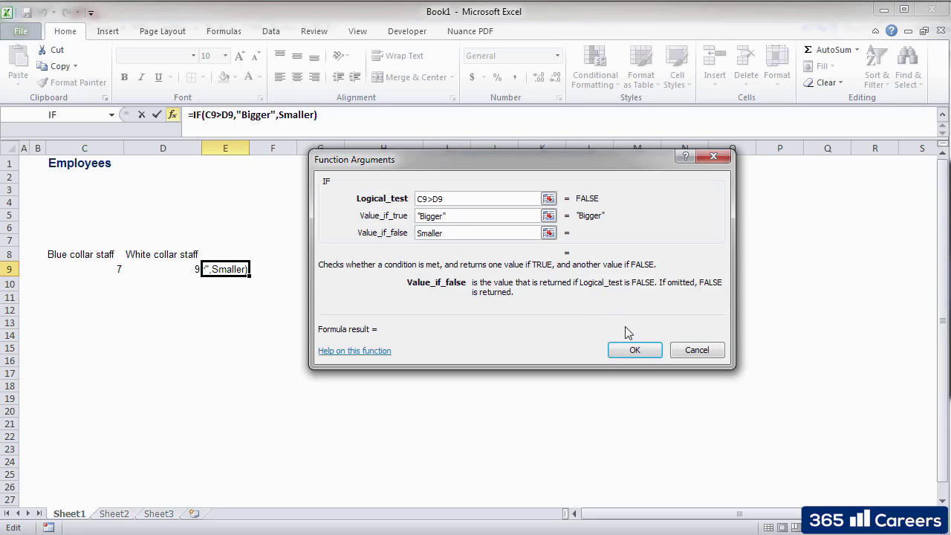
pyautogui.click(633, 352)
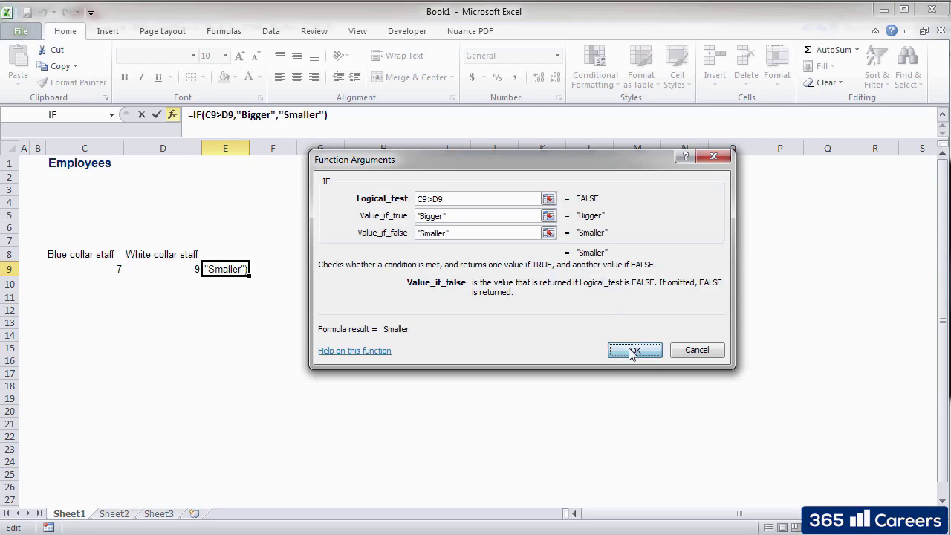
pyautogui.click(626, 348)
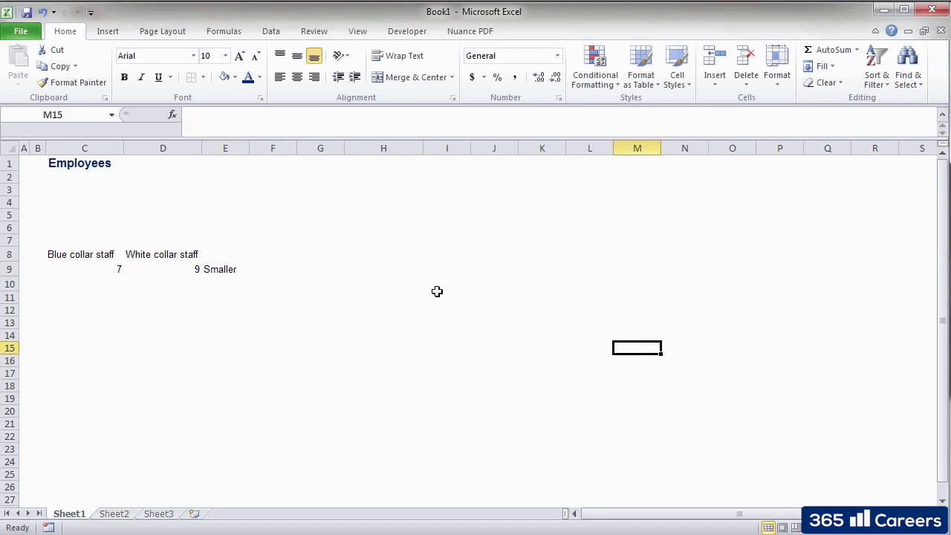
# Inspect the finished IF formula in cell E9, leaving it as it is
pyautogui.click(237, 273)
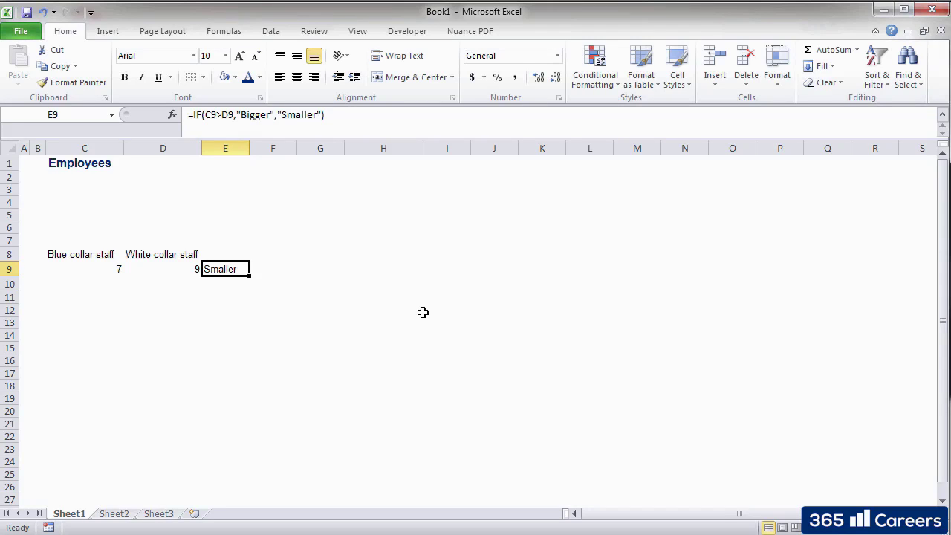
pyautogui.click(398, 298)
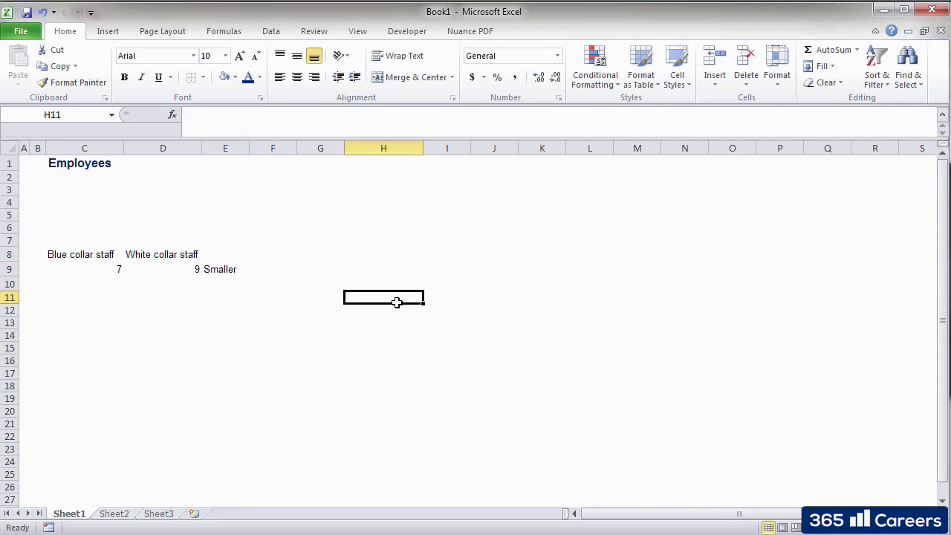
pyautogui.click(360, 274)
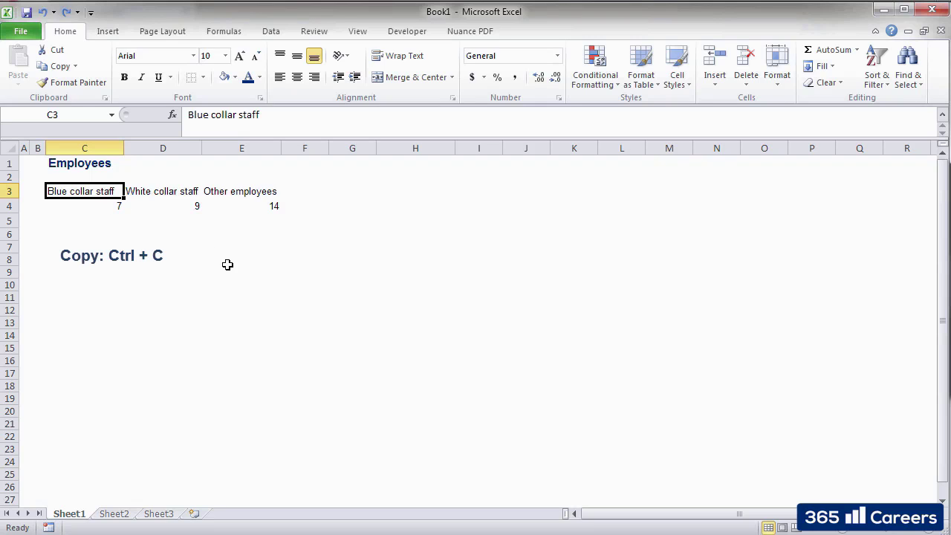
# Copy the Blue collar staff heading in C3, cancel the copy, and copy the same cell again
pyautogui.hotkey('ctrl', 'c')
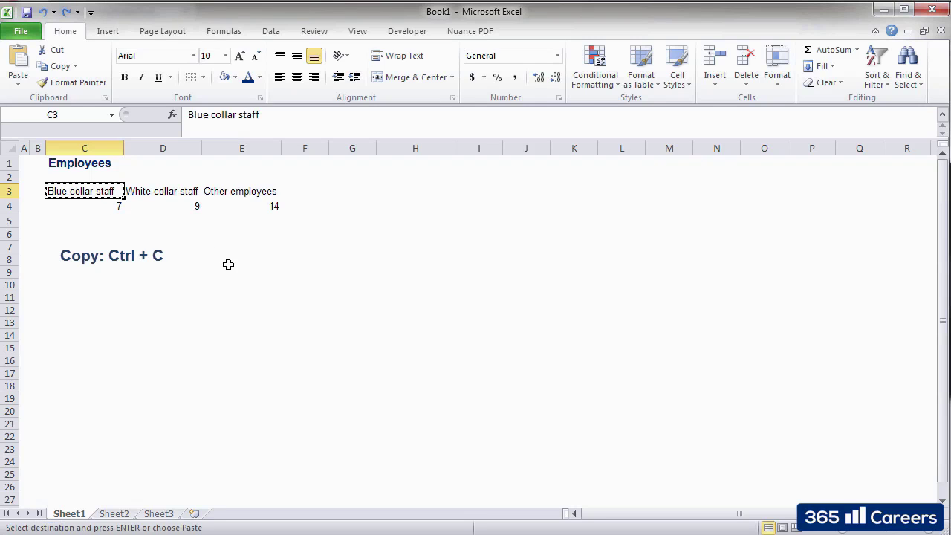
pyautogui.press('Escape')
pyautogui.click(108, 217)
pyautogui.click(94, 191)
pyautogui.rightClick(97, 191)
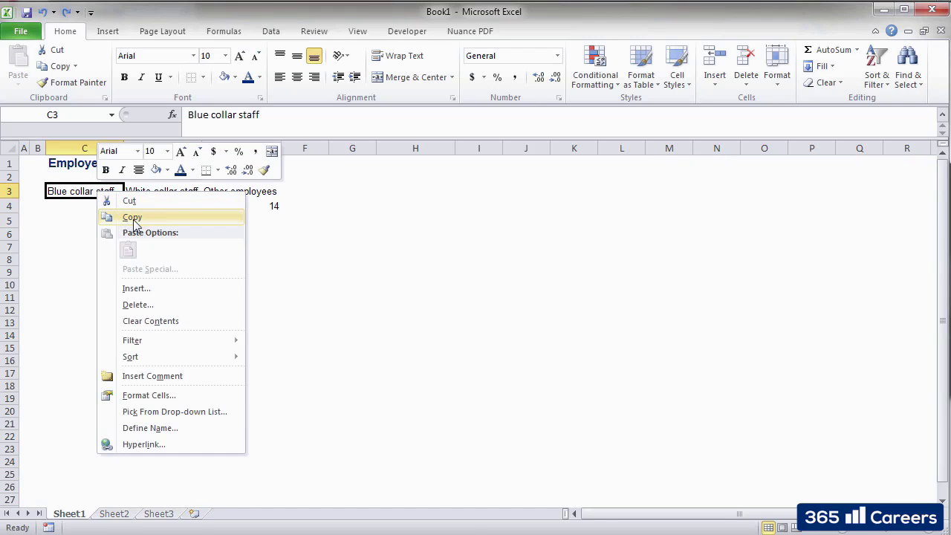
pyautogui.click(135, 218)
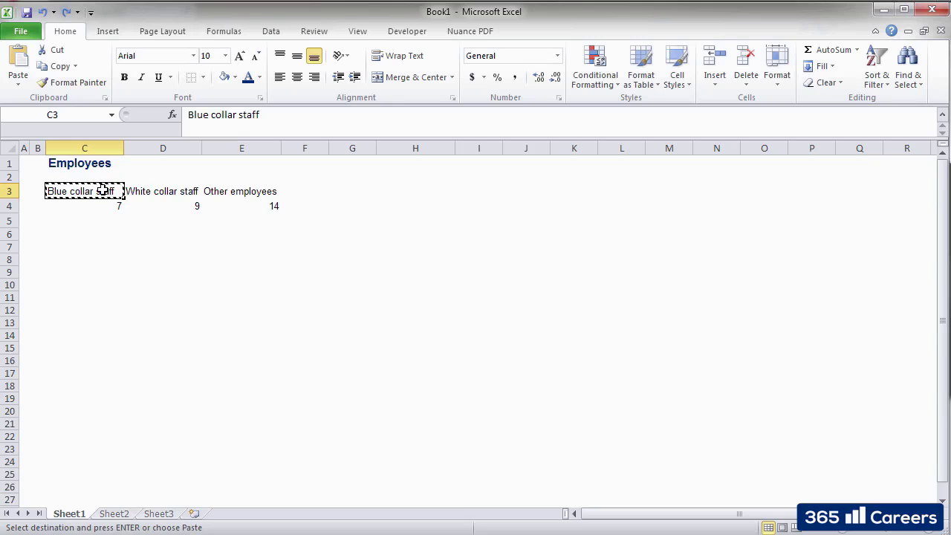
# Copy the staff table in C3:E4, including its headings and figures
pyautogui.moveTo(102, 191); pyautogui.dragTo(220, 204)
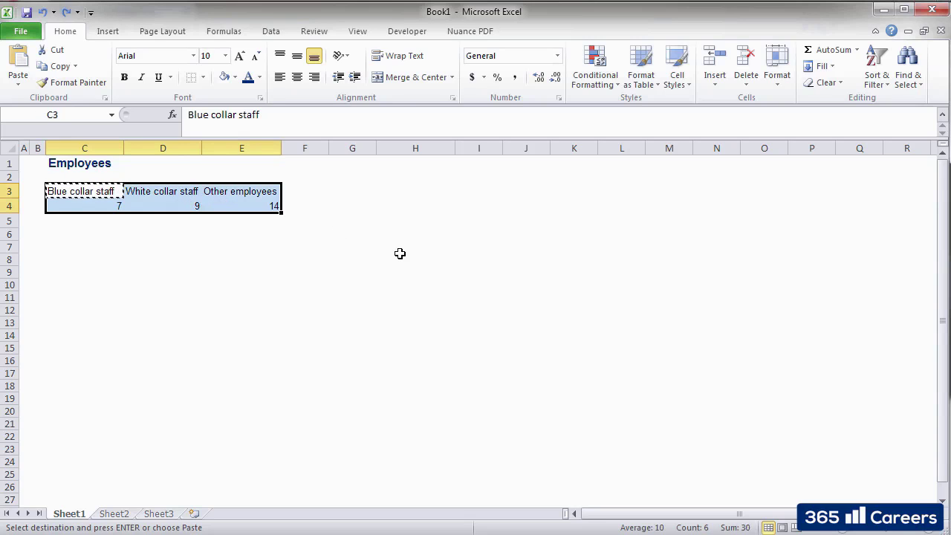
pyautogui.hotkey('ctrl', 'c')
# Try pasting the copied staff table at C7, and undo the paste
pyautogui.click(76, 249)
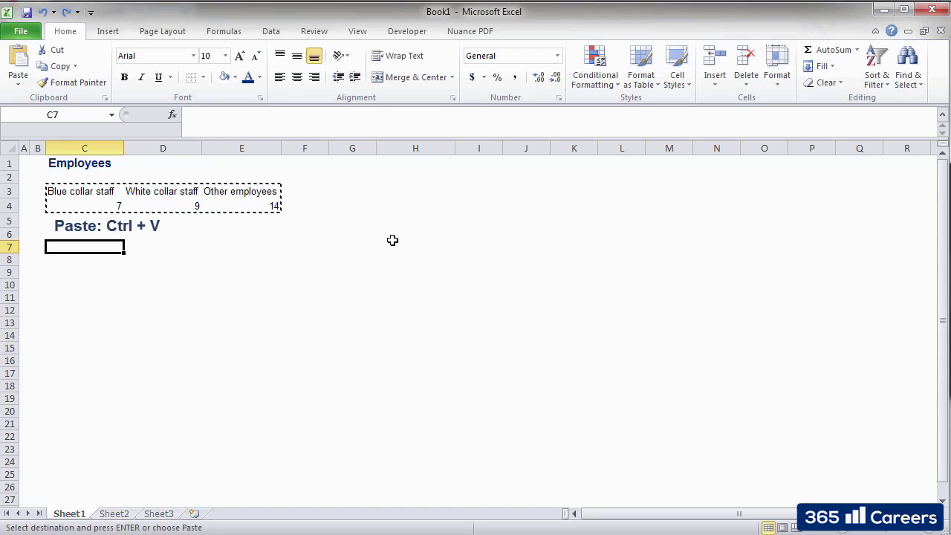
pyautogui.hotkey('ctrl', 'v')
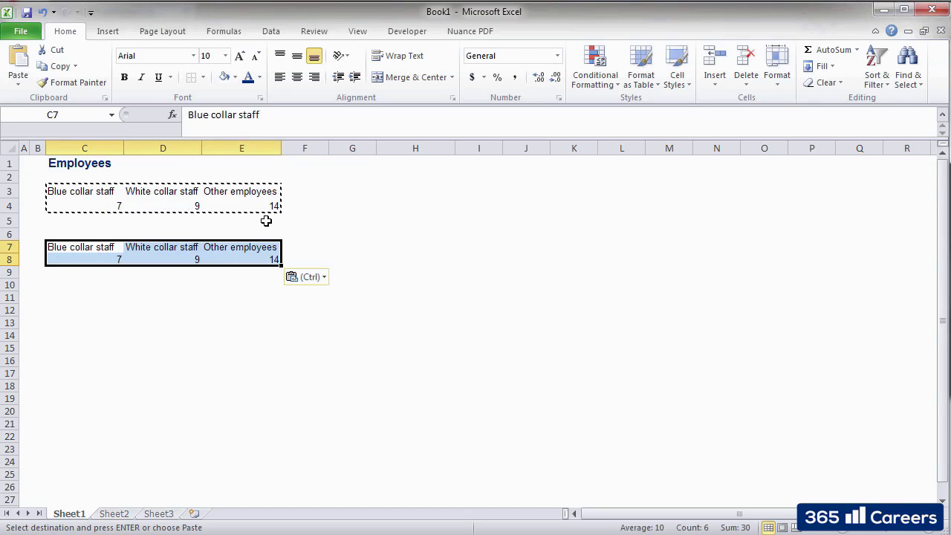
pyautogui.click(42, 12)
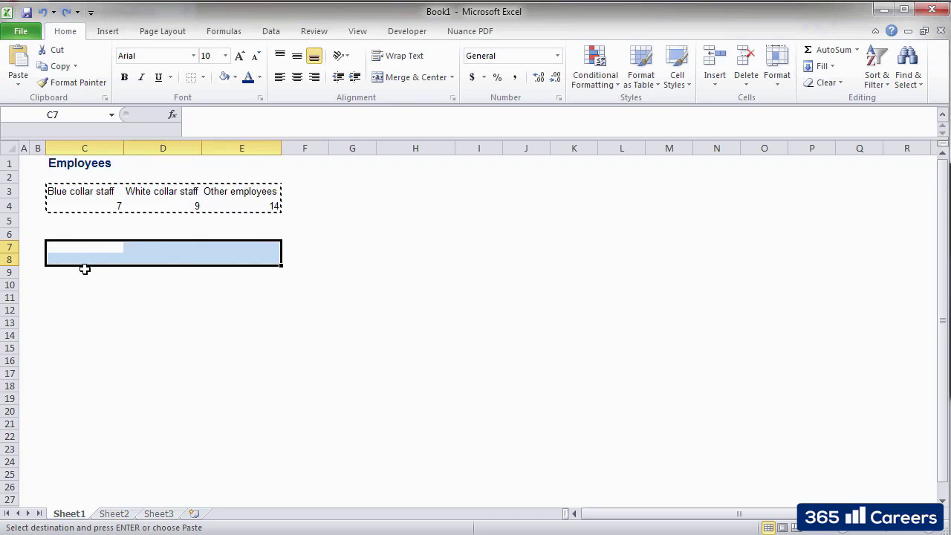
# Paste the copied staff table at C7 using the standard Paste option
pyautogui.click(74, 245)
pyautogui.rightClick(78, 251)
pyautogui.click(107, 306)
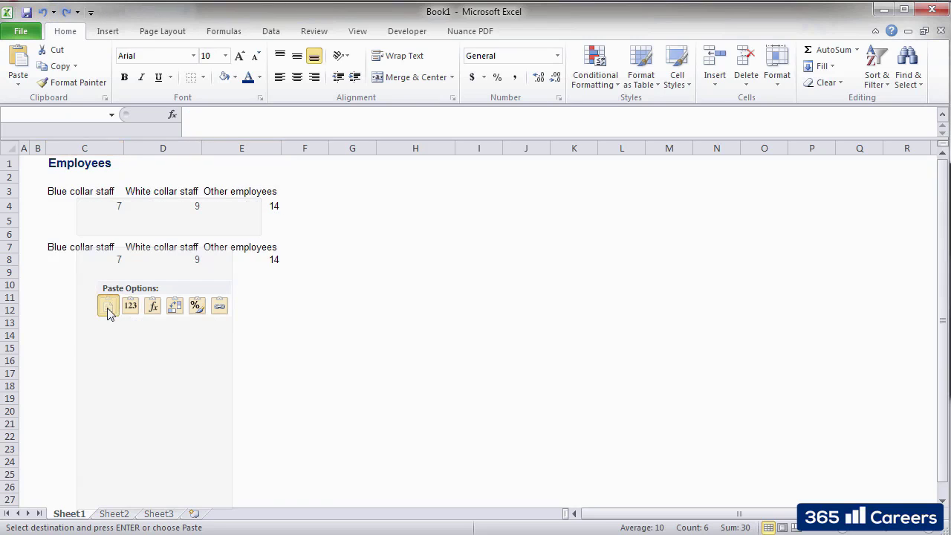
pyautogui.moveTo(107, 307); pyautogui.dragTo(182, 352)
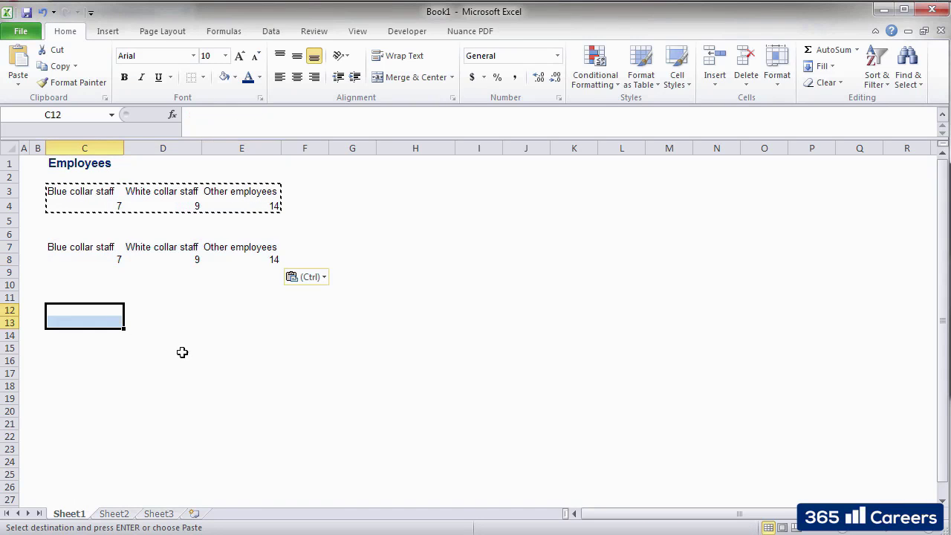
pyautogui.click(243, 349)
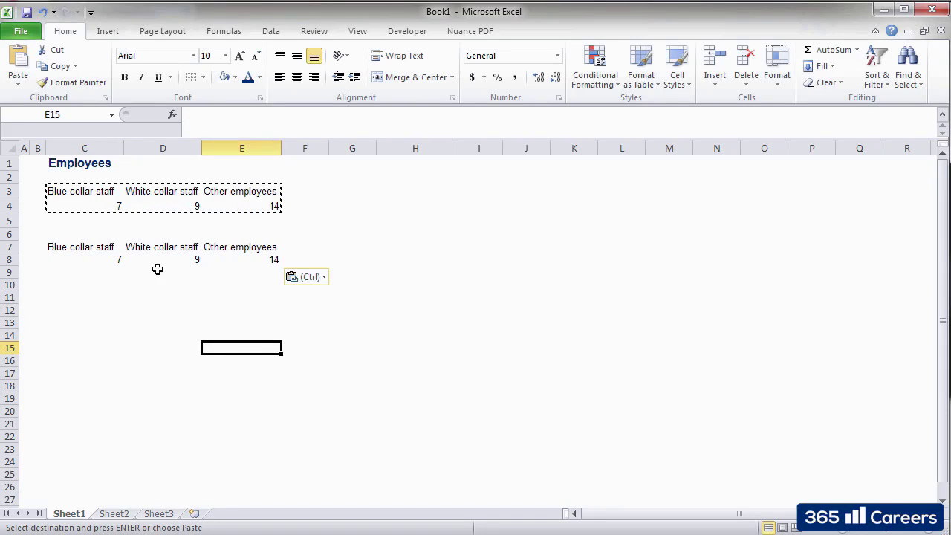
# Paste another full copy of the staff table at C10 with the standard Paste option
pyautogui.click(94, 289)
pyautogui.rightClick(94, 290)
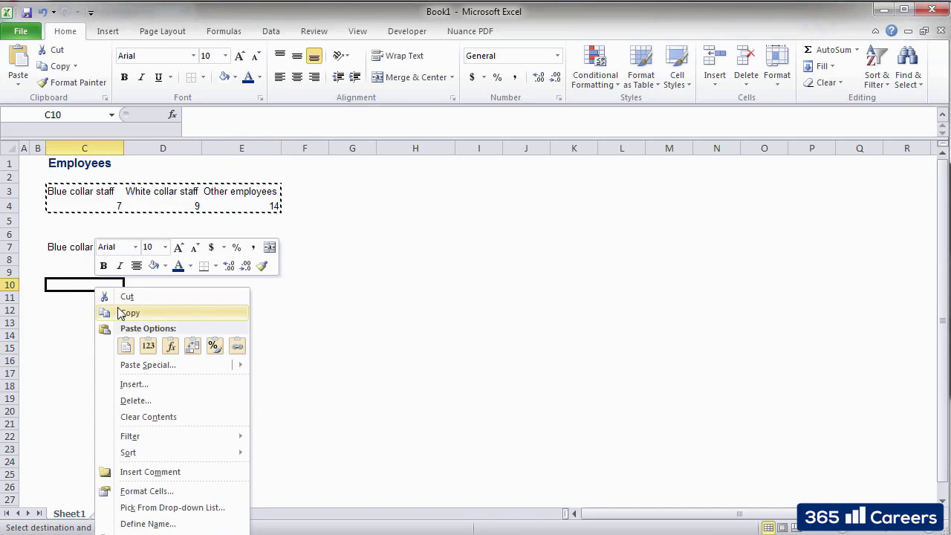
pyautogui.click(127, 349)
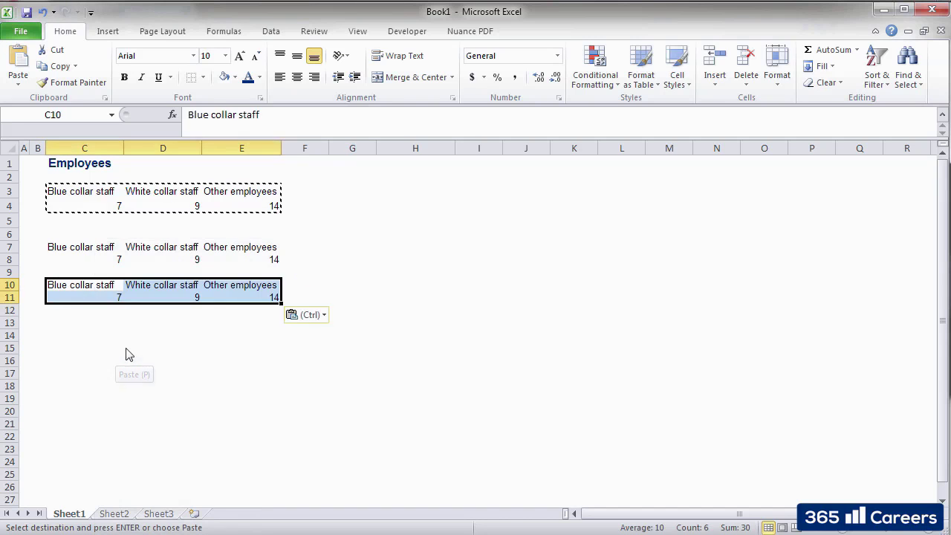
# Clear the pending copy marquee around the original staff table in C3:E4 and deselect the range
pyautogui.click(154, 342)
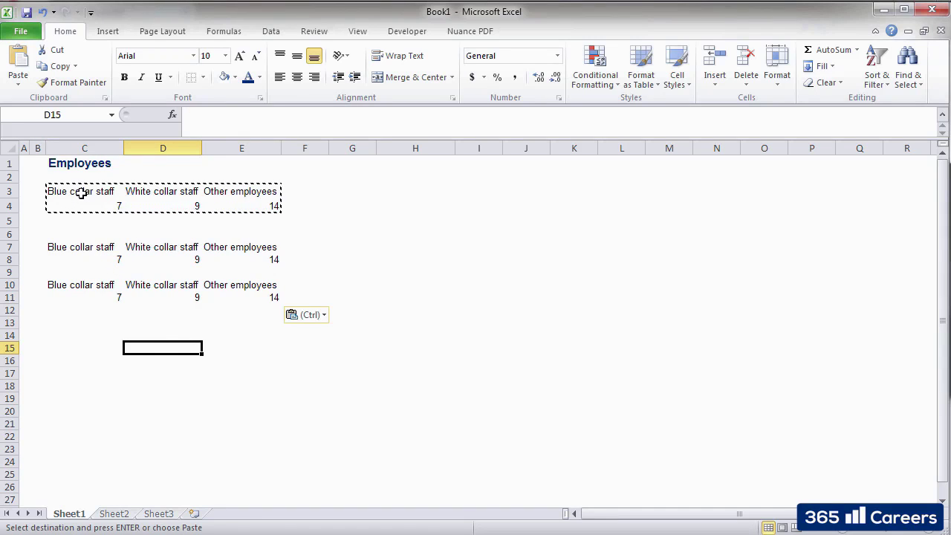
pyautogui.moveTo(80, 193); pyautogui.dragTo(231, 206)
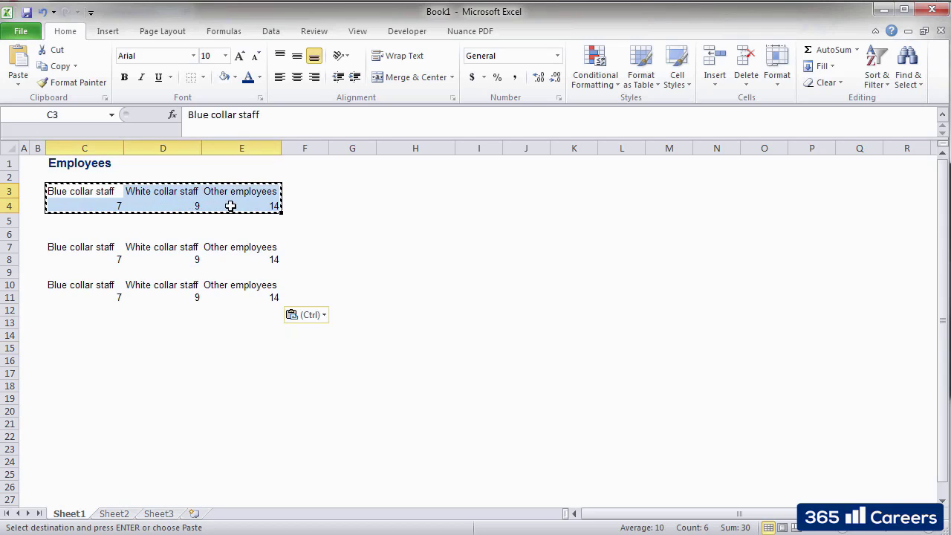
pyautogui.press('Escape')
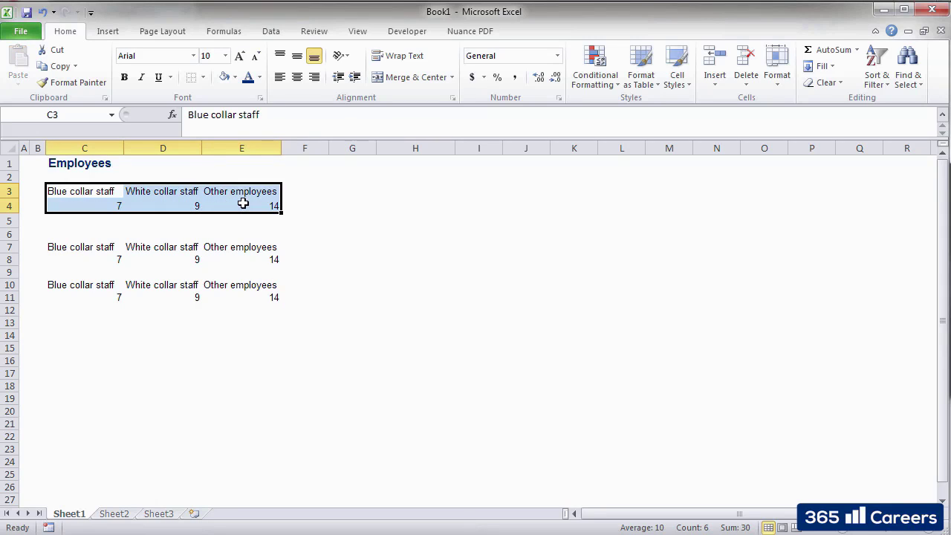
pyautogui.click(274, 234)
# Cut the original staff table in C3:E4, including its headings and figures
pyautogui.moveTo(95, 193); pyautogui.dragTo(241, 206)
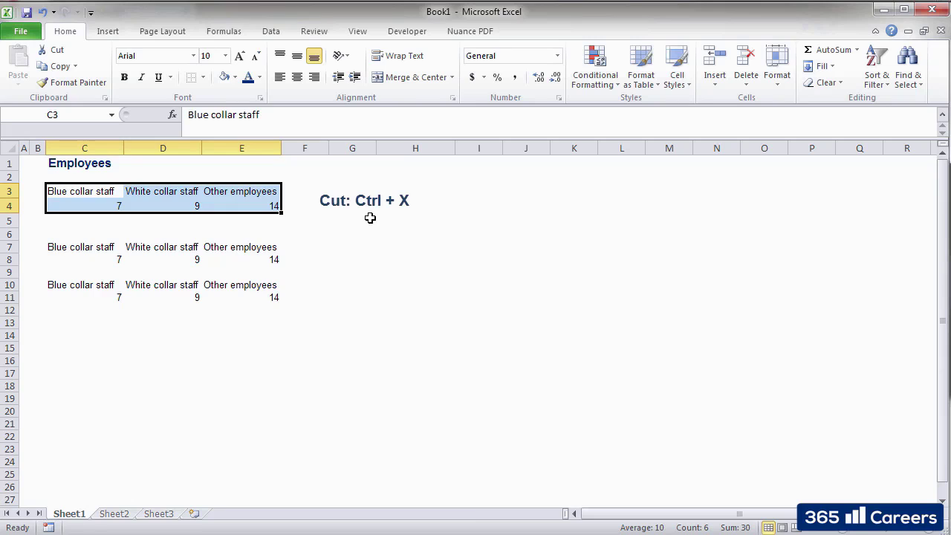
pyautogui.hotkey('ctrl', 'x')
pyautogui.rightClick(143, 192)
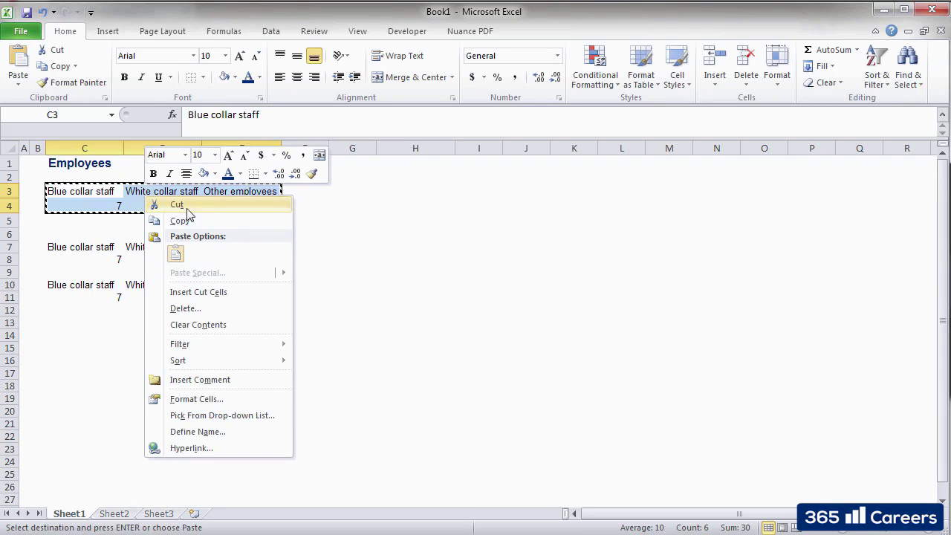
pyautogui.click(179, 208)
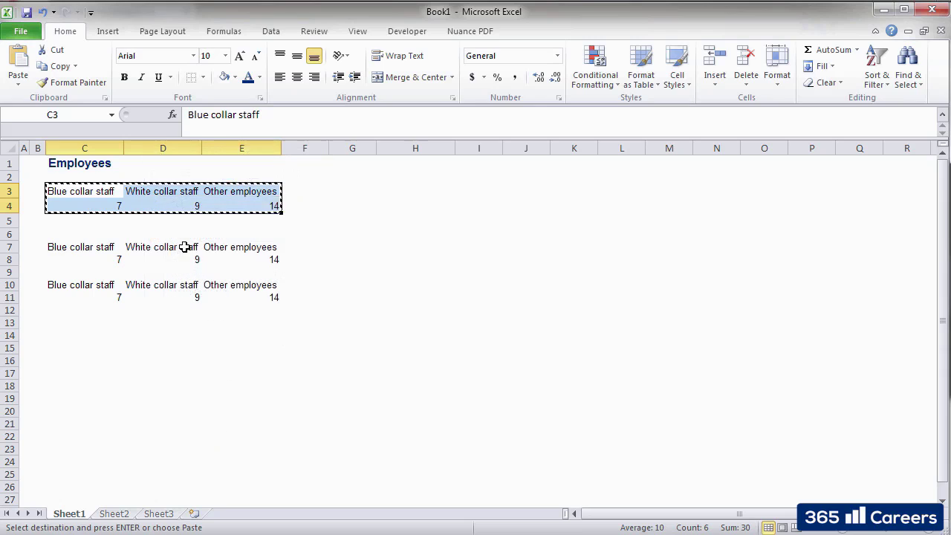
# Paste the cut staff table at C14 using the standard Paste option, and deselect it
pyautogui.click(74, 335)
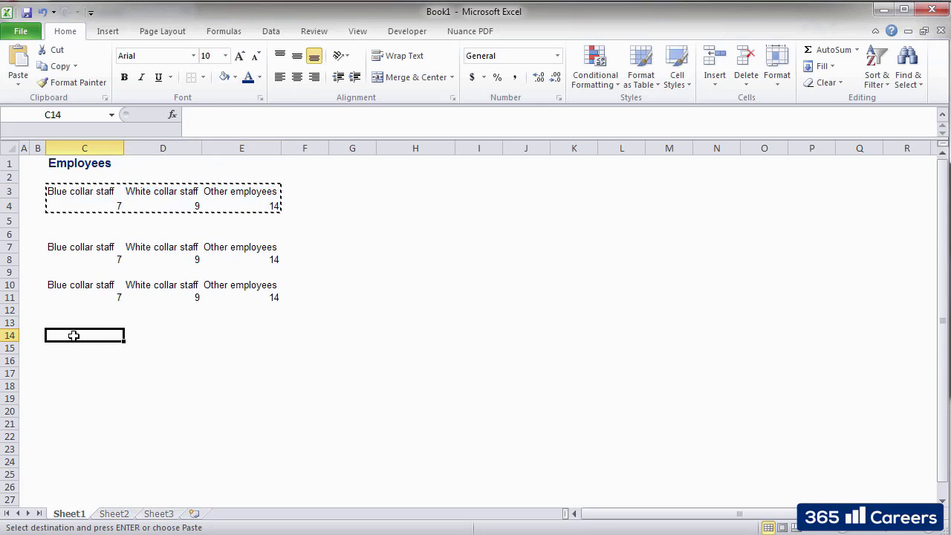
pyautogui.rightClick(74, 336)
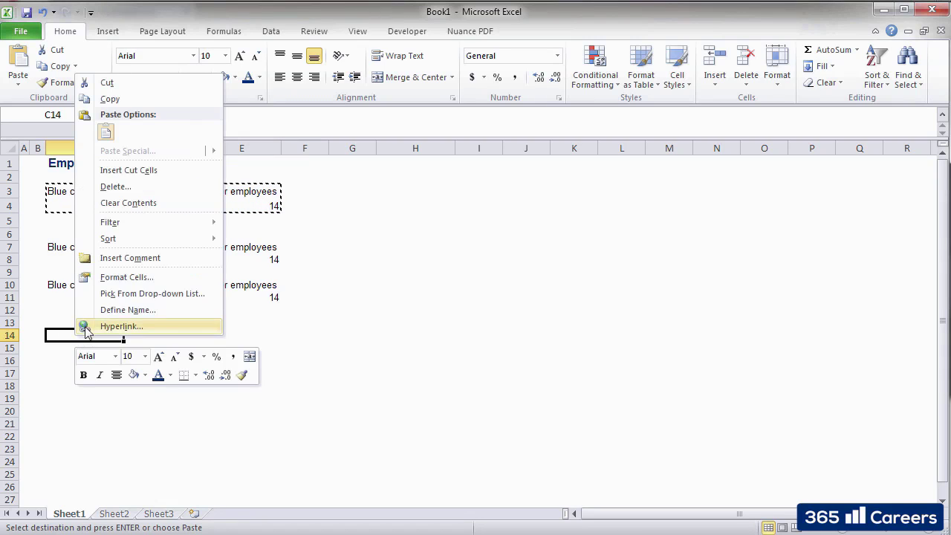
pyautogui.click(105, 132)
pyautogui.click(350, 334)
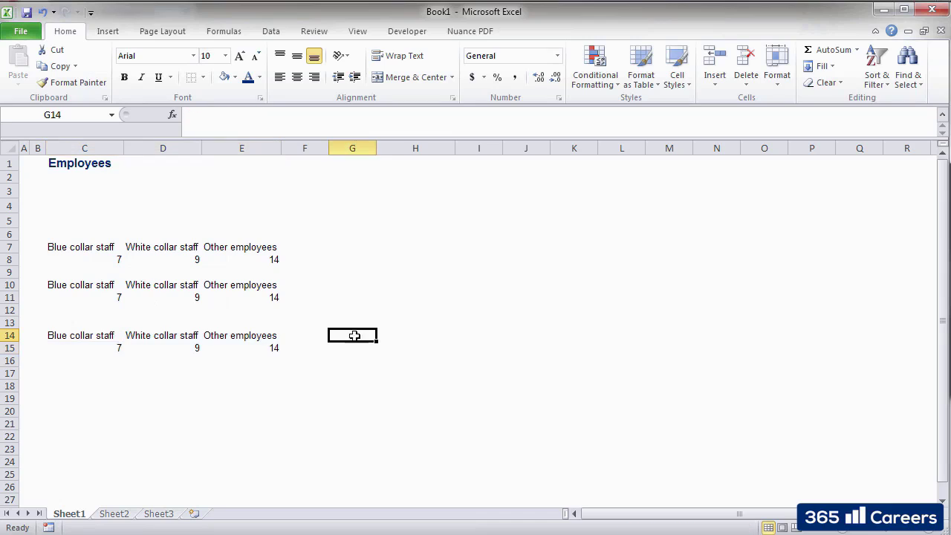